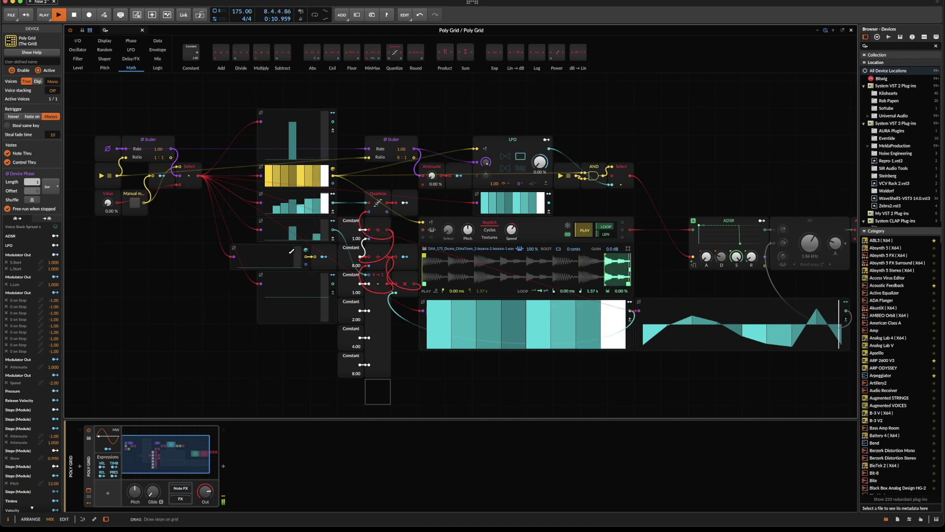
Draw step values in the two lower Steps modules, activate the XP filter and stop playback
click(299, 254)
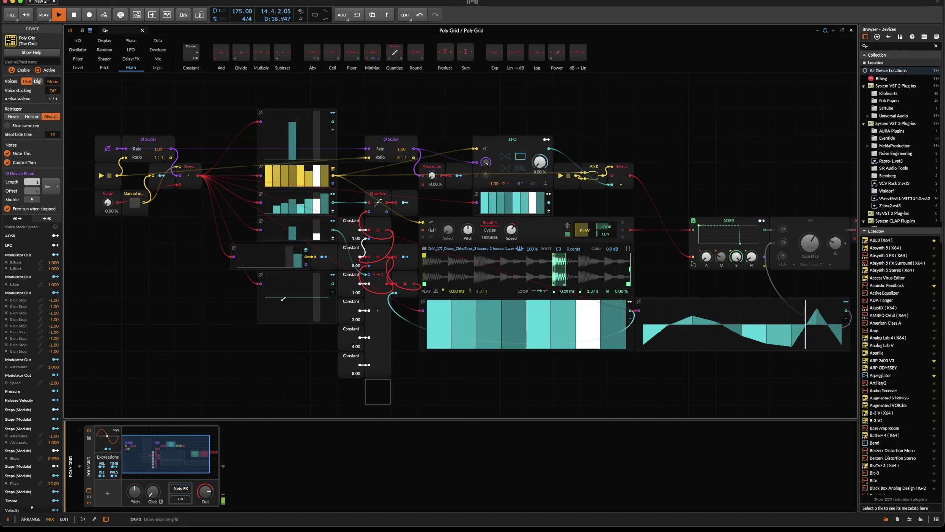
drag(282, 304, 281, 297)
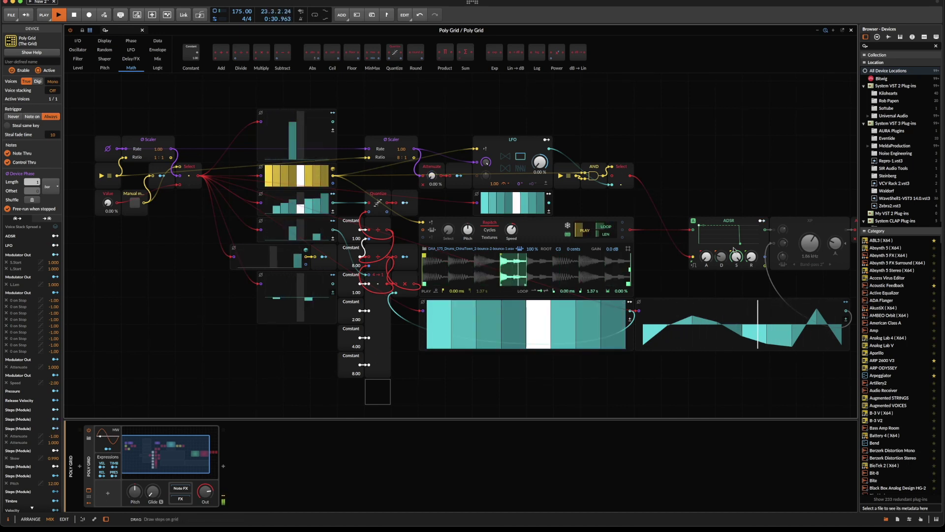
click(832, 223)
key(alt+a)
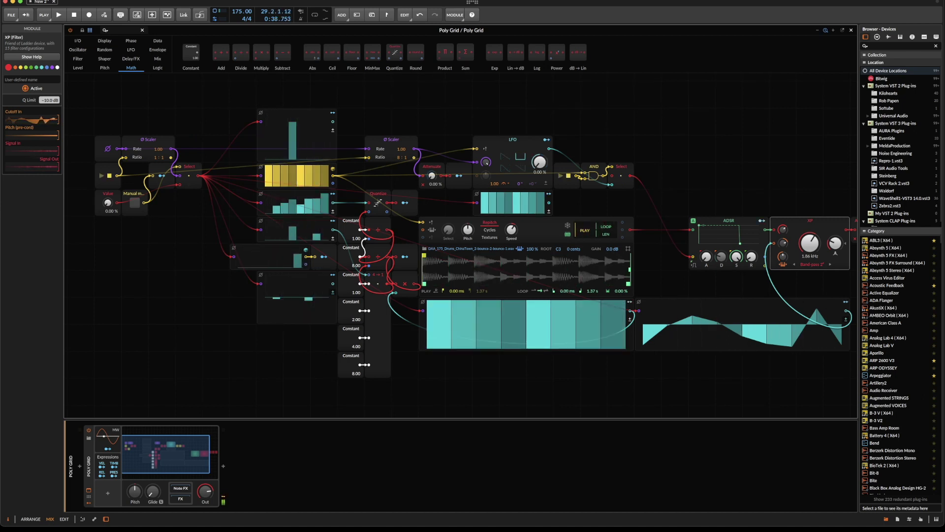
key(space)
click(536, 397)
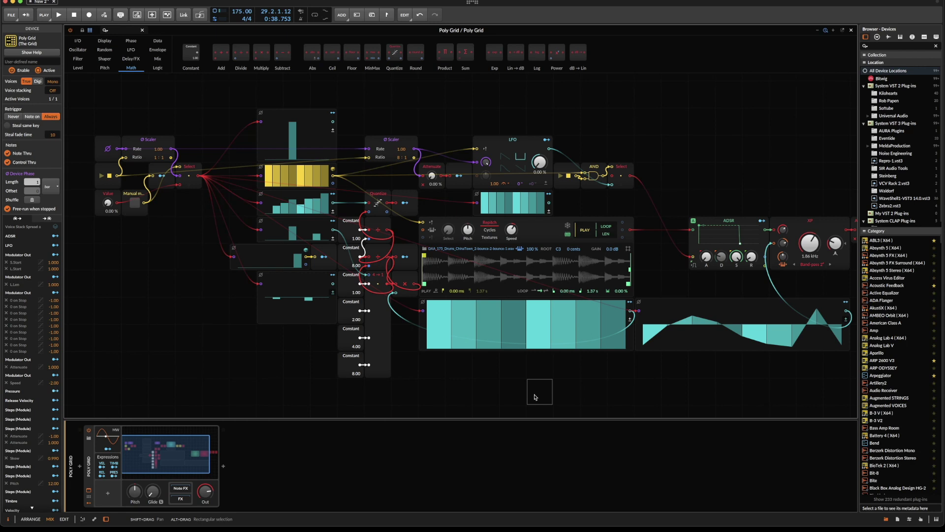
Delete the existing Poly Grid track and add a new instrument track with an empty Poly Grid device
key(Escape)
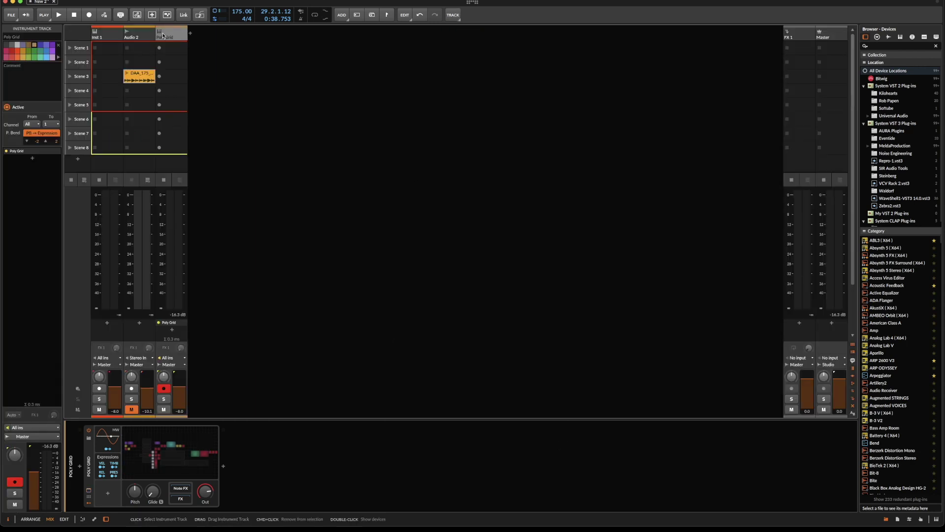
key(Delete)
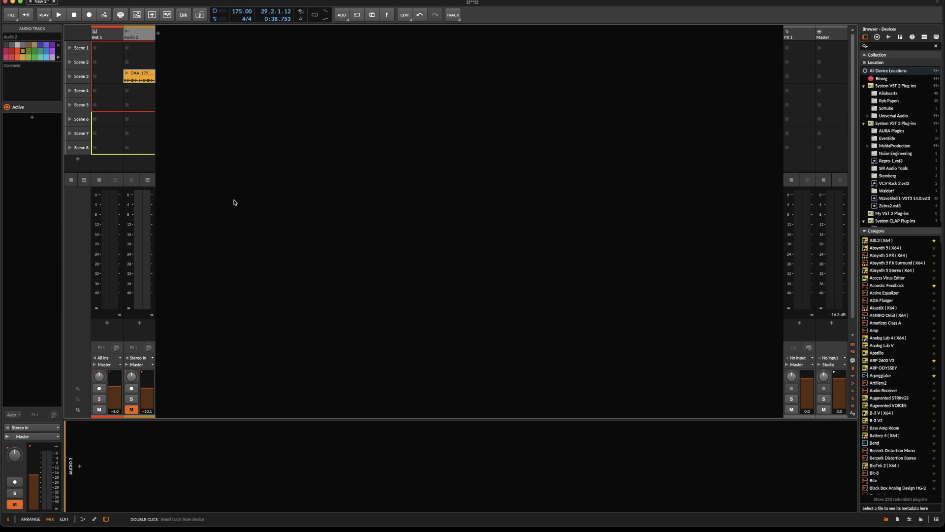
double_click(234, 202)
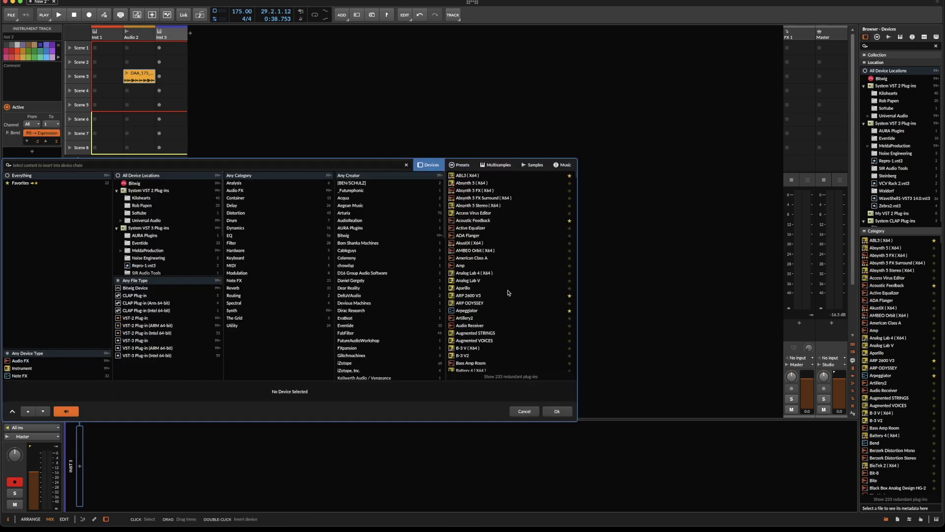
text(gr)
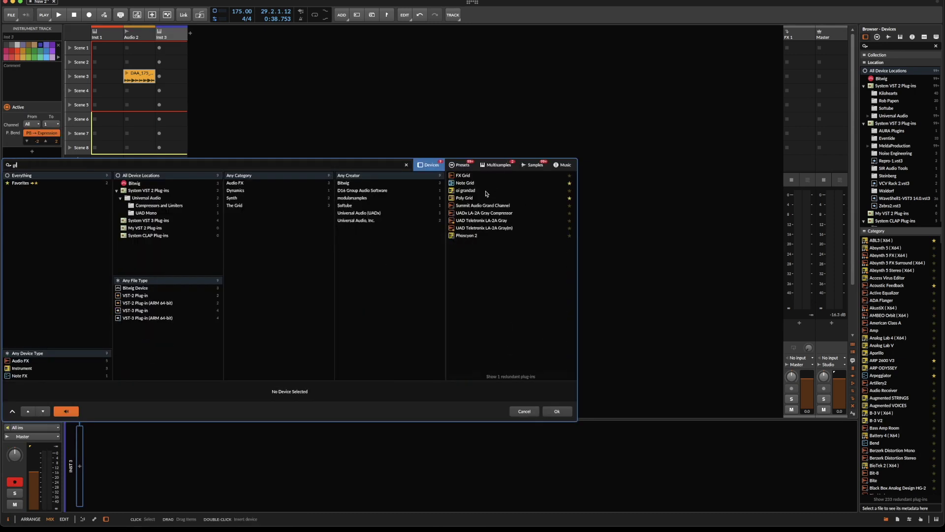
double_click(482, 198)
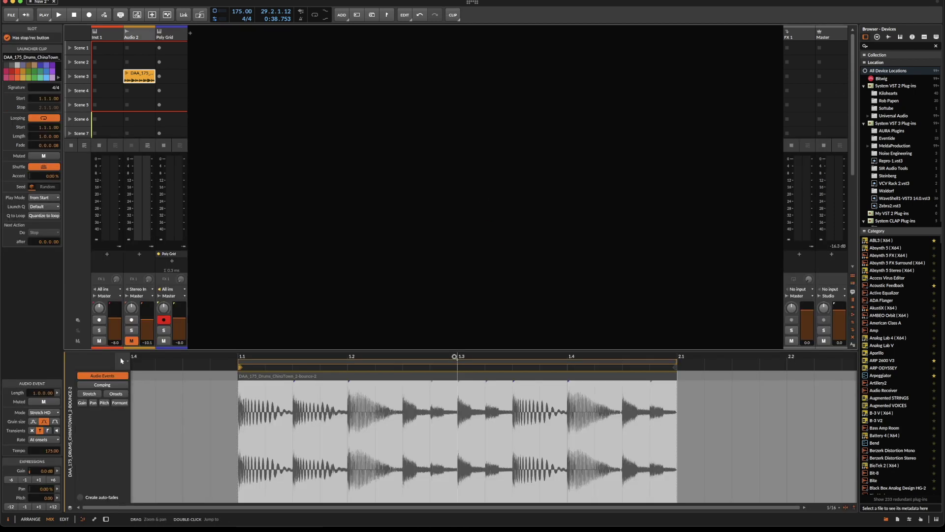
Leave the drum clip's audio editor and open the new Poly Grid's editor in a separate window
click(411, 380)
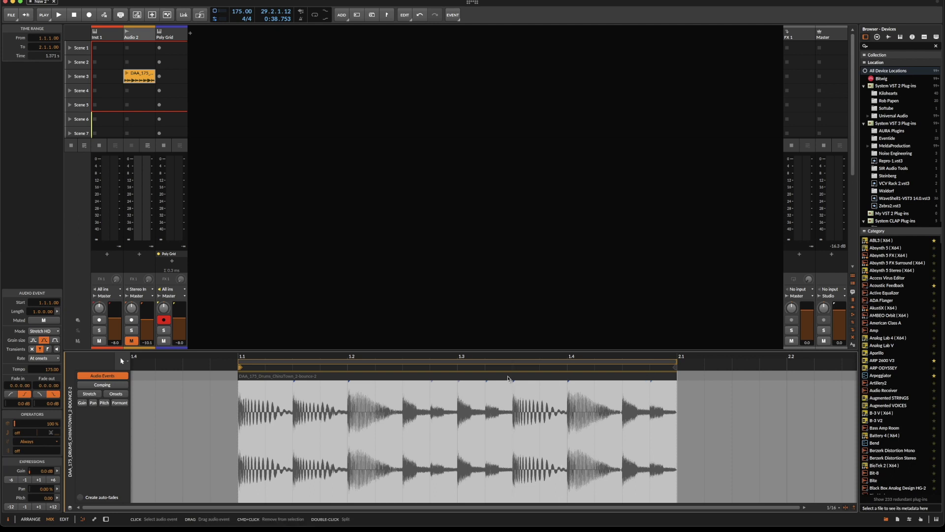
key(d)
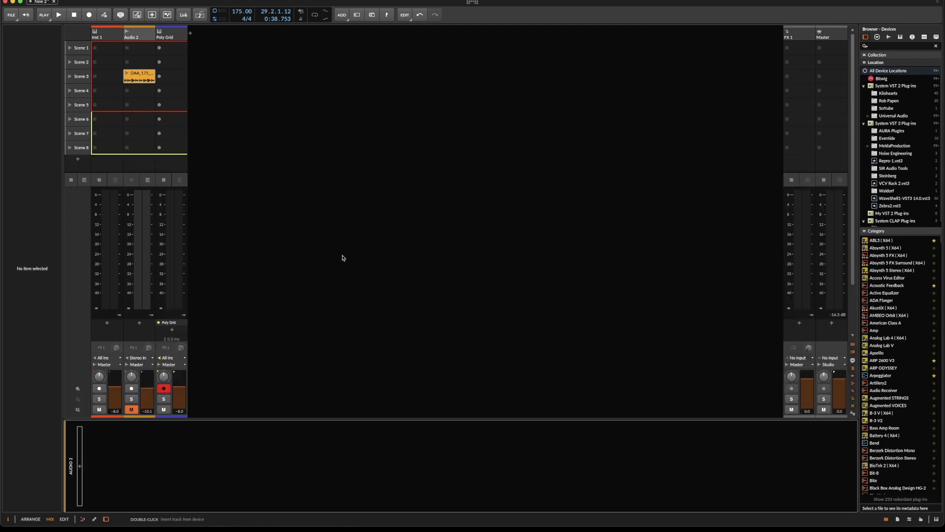
click(168, 32)
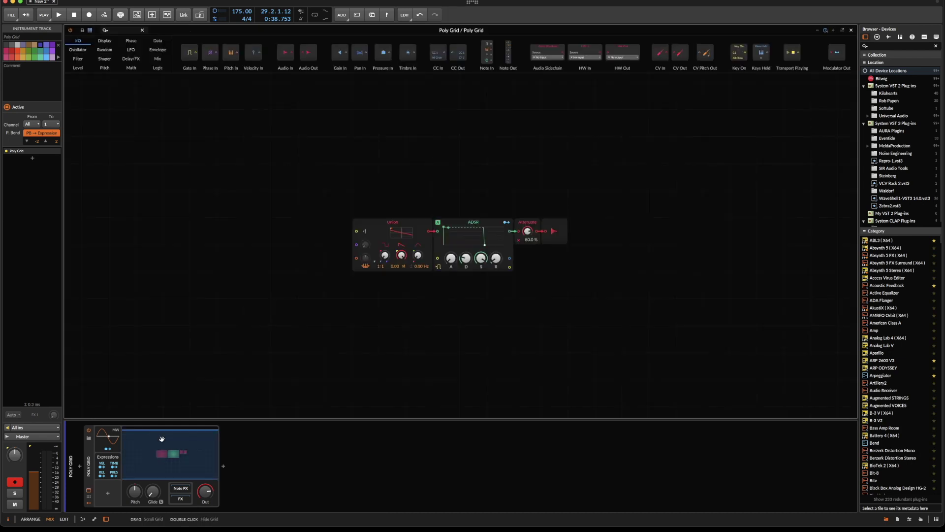
click(844, 30)
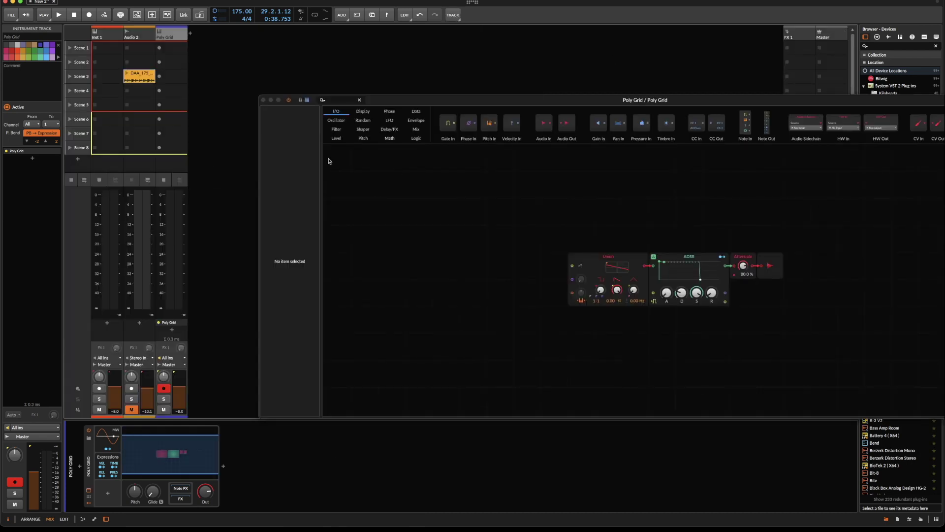
Replace the Union oscillator in the Poly Grid with a Sampler module
drag(140, 74, 542, 217)
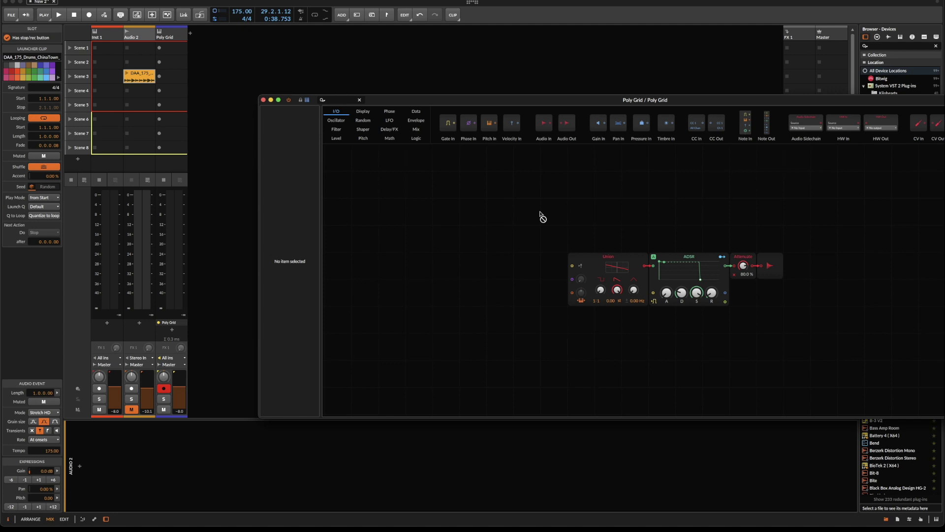
click(600, 261)
key(Delete)
right_click(570, 201)
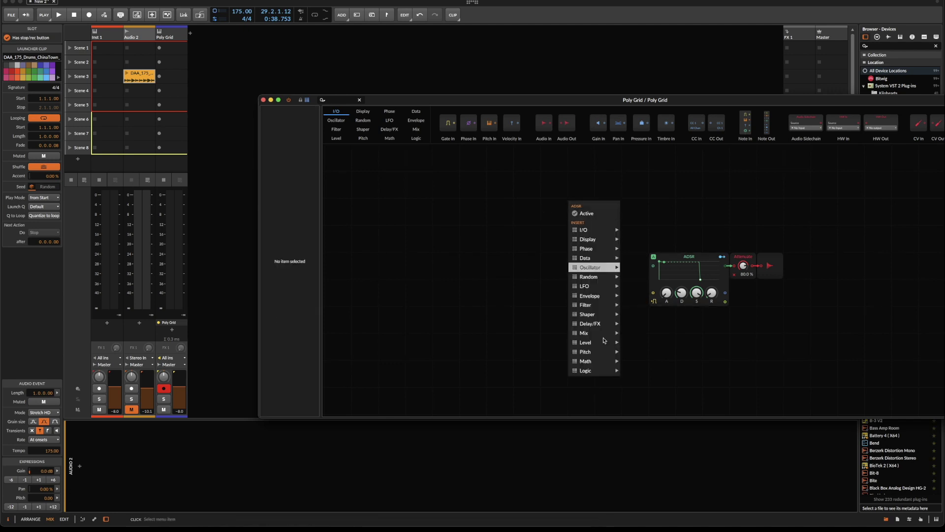
mouse_move(591, 281)
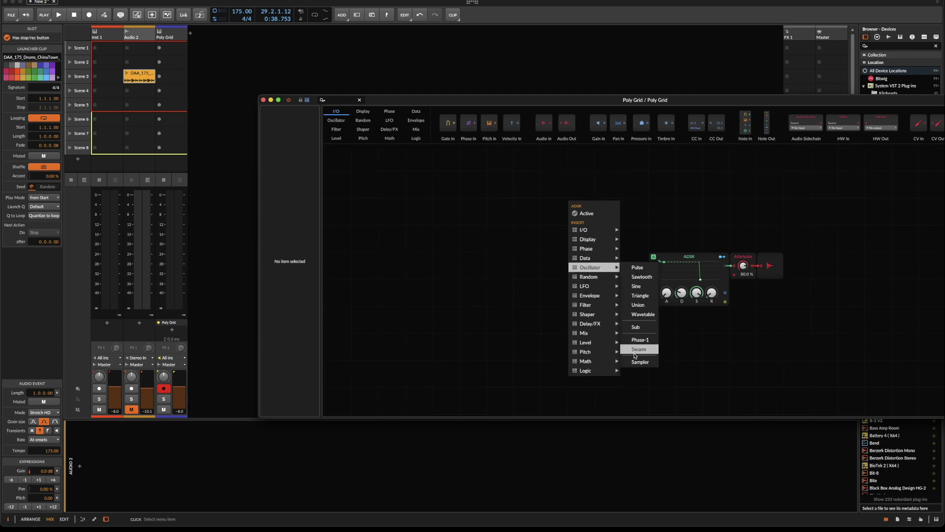
click(639, 362)
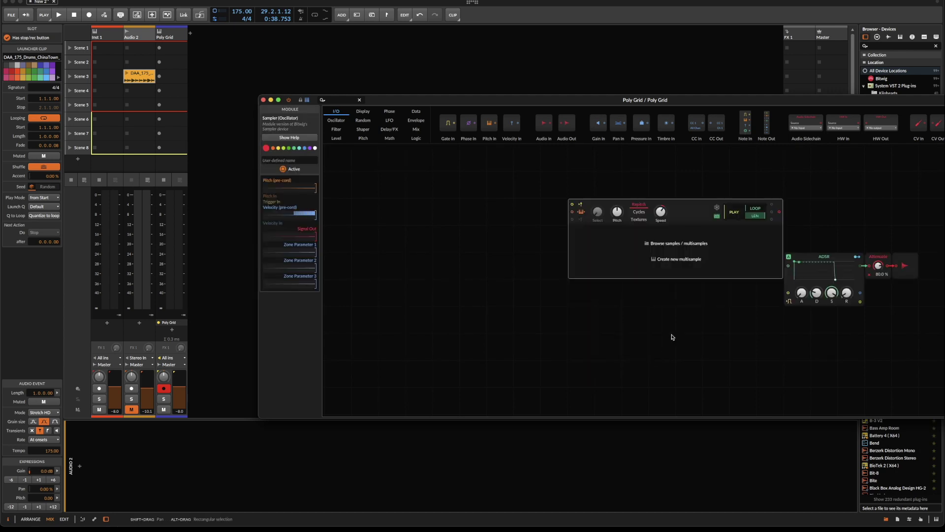
Load the Audio 2 drum clip into the Sampler and reopen the Poly Grid editor docked in the main window
drag(130, 77, 595, 253)
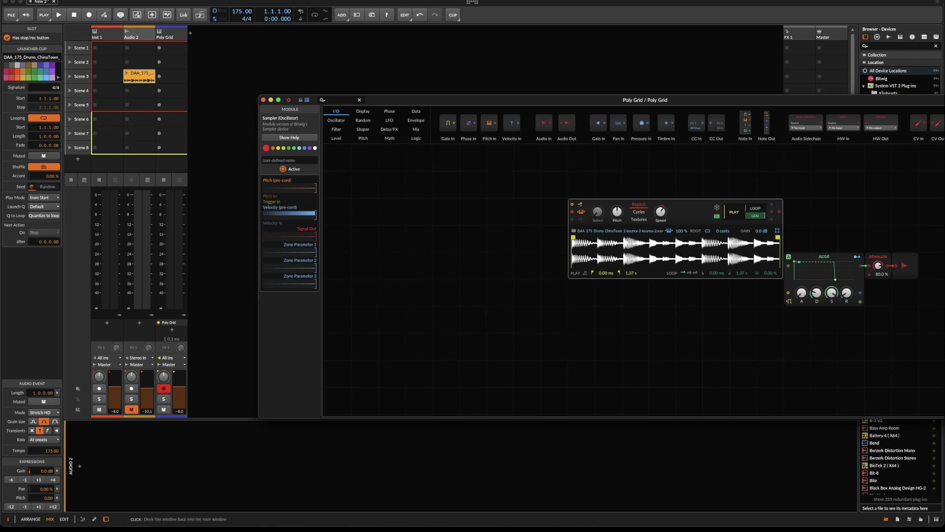
click(306, 100)
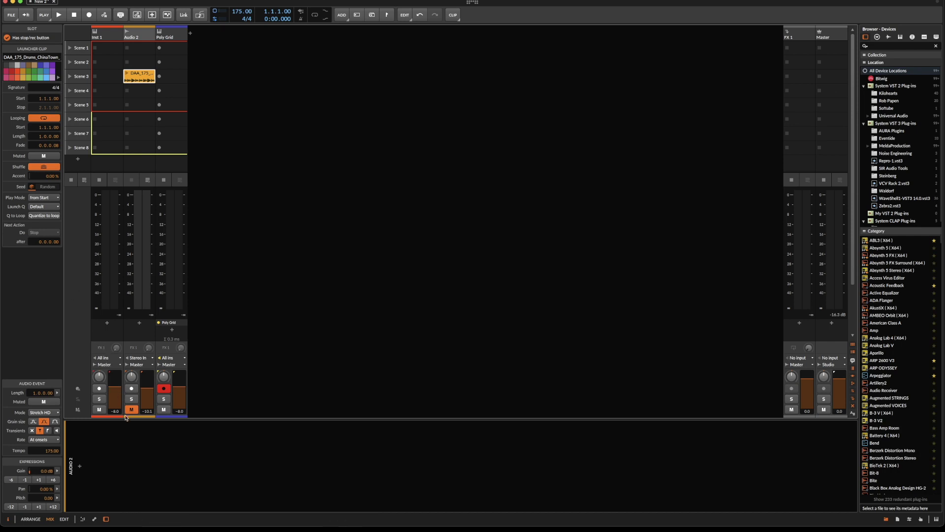
click(127, 411)
click(169, 36)
click(164, 437)
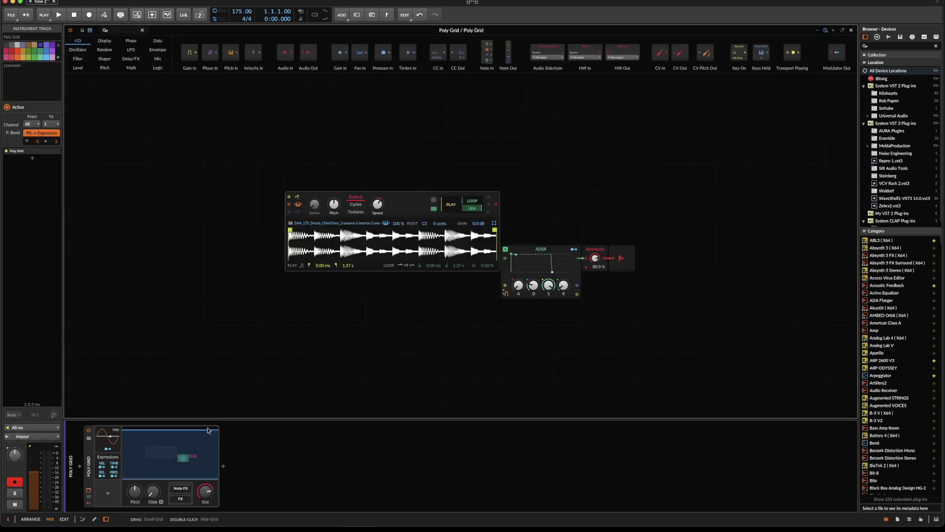
Connect the Sampler's output to the ADSR's signal input and turn off the Sampler's key tracking
click(834, 31)
click(834, 30)
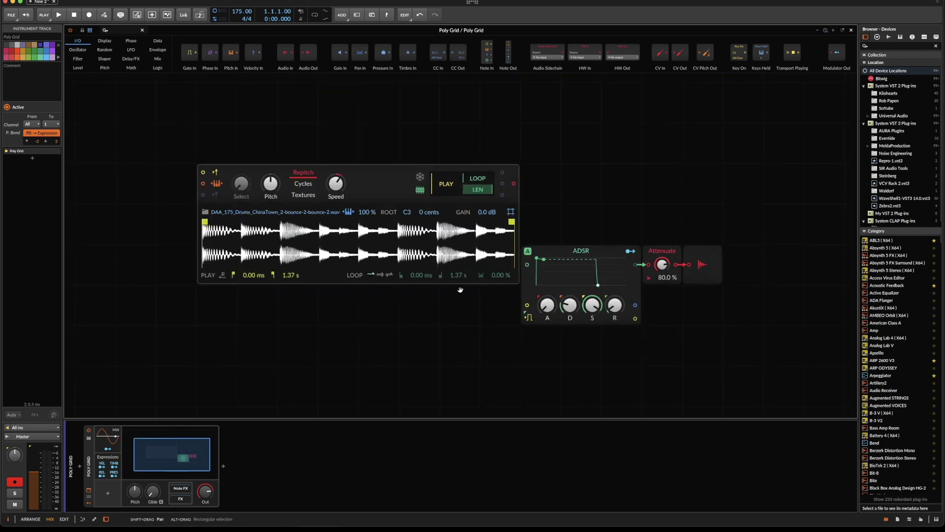
scroll(461, 290, left, 5)
scroll(461, 289, left, 3)
click(432, 183)
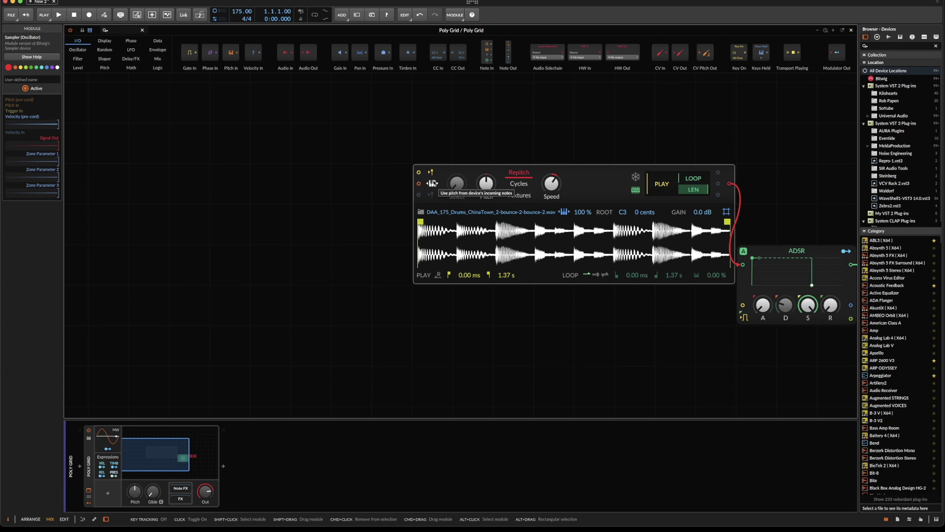
mouse_move(420, 221)
mouse_down()
mouse_move(490, 218)
mouse_move(420, 221)
mouse_up()
Insert a Modulator Out module in the empty space before the Sampler
right_click(279, 183)
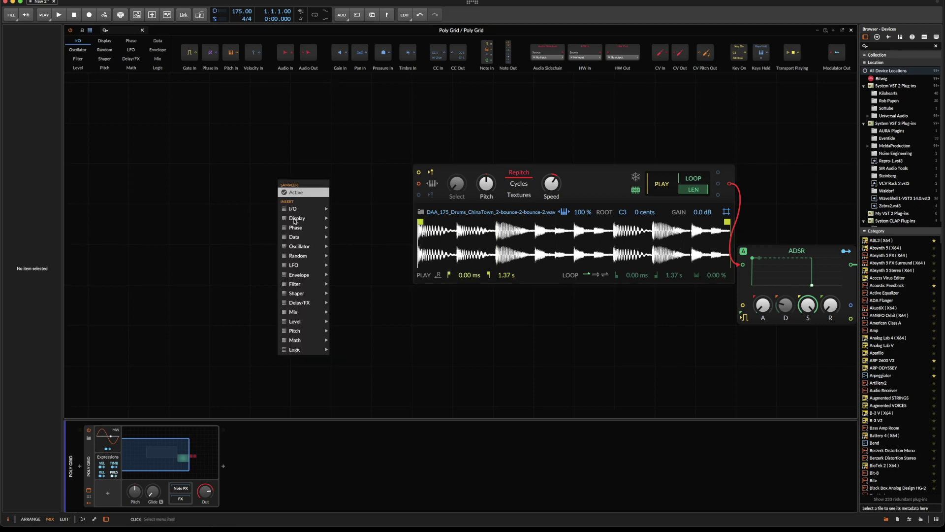
mouse_move(307, 209)
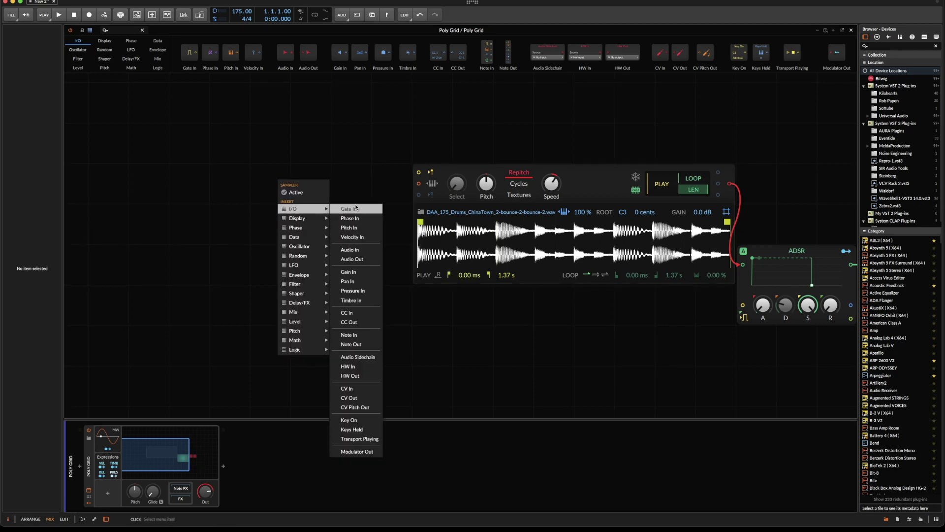
click(351, 447)
Insert a Value module beside the Modulator Out and connect its output to the Modulator Out's input
right_click(222, 167)
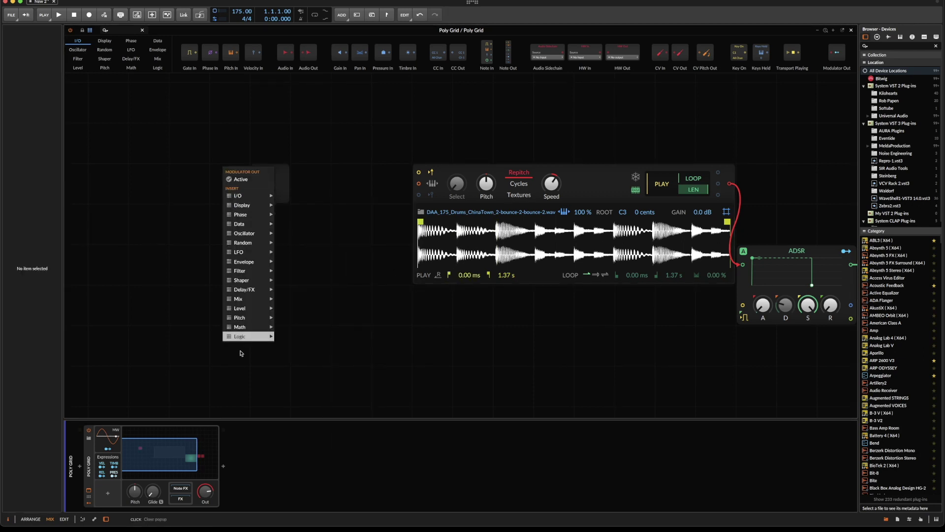
mouse_move(244, 338)
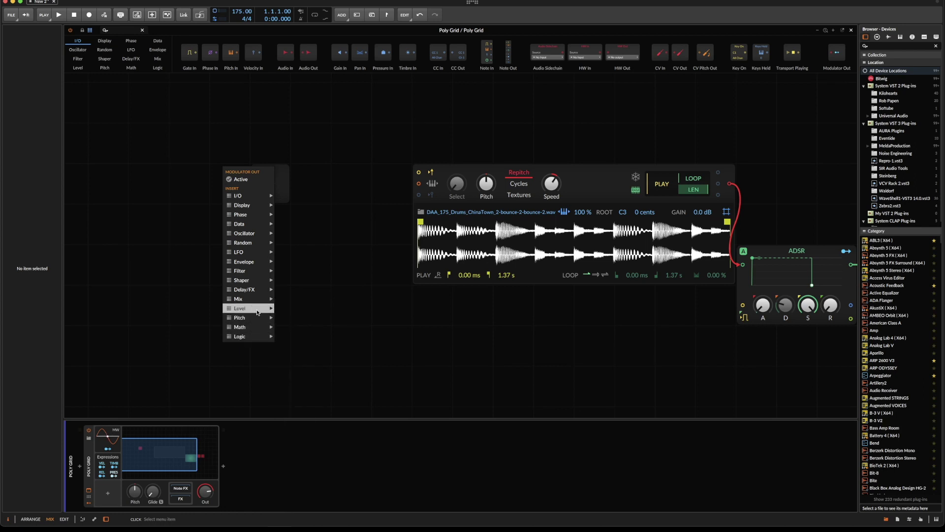
mouse_move(257, 311)
click(288, 309)
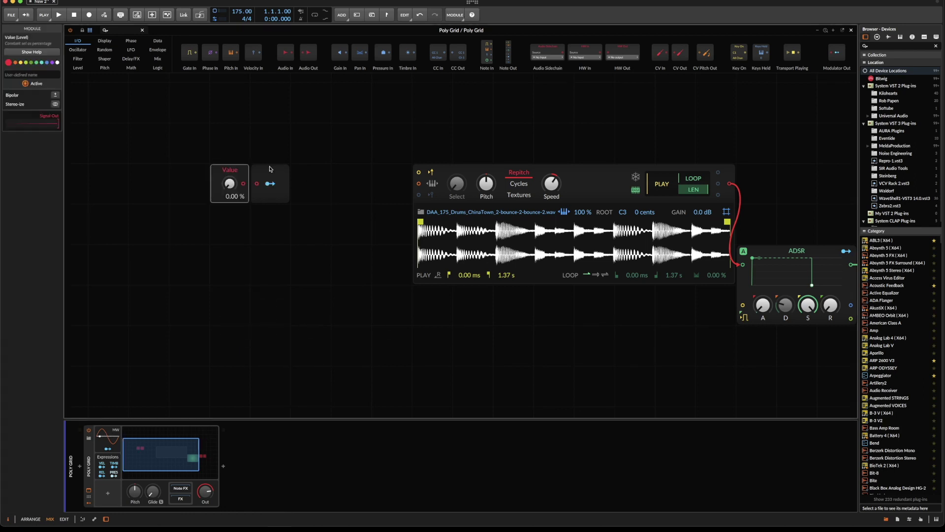
drag(244, 183, 269, 184)
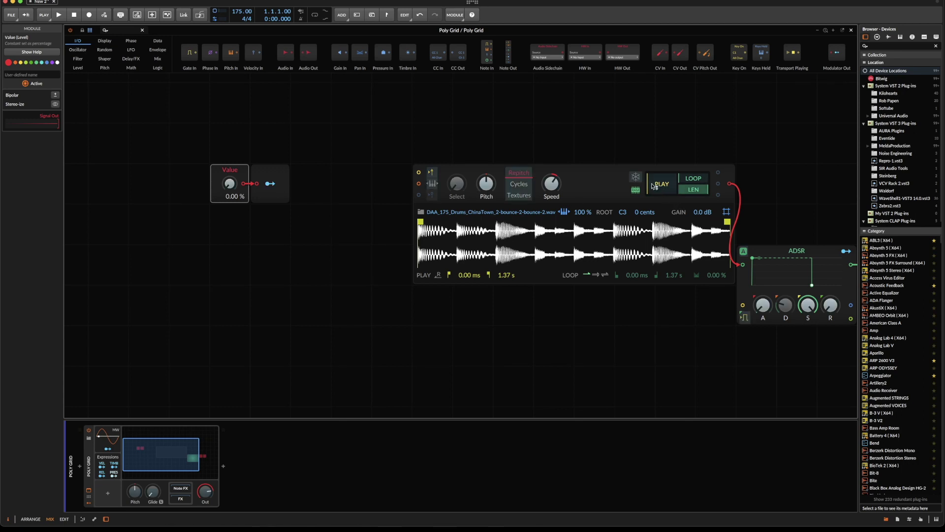
Modulate the Sampler's play start from the Modulator Out with an amount of 1.000, and space the Modulator Out away from Value
drag(651, 184, 651, 138)
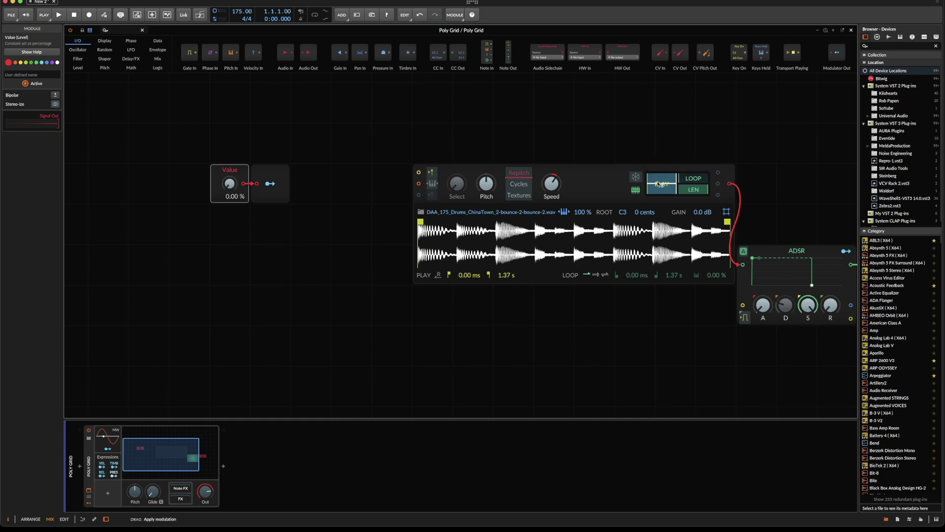
key(ctrl+z)
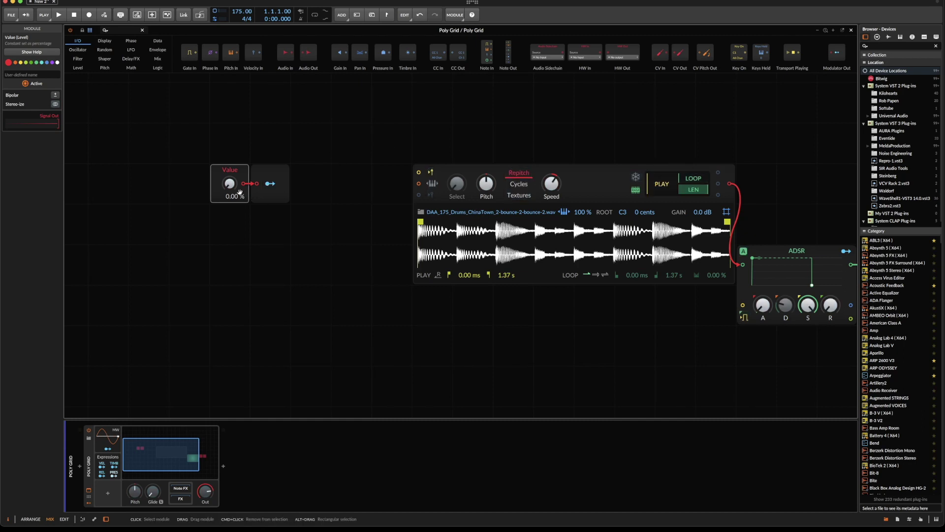
mouse_move(230, 184)
mouse_down()
mouse_move(229, 141)
mouse_move(229, 186)
mouse_move(229, 149)
mouse_move(230, 184)
mouse_move(294, 179)
mouse_up()
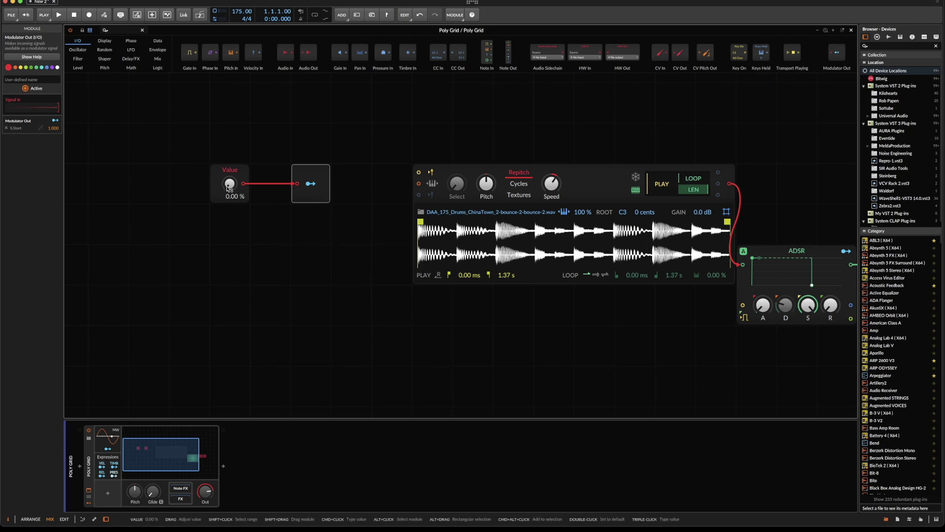
Sweep the Value knob up to 100 % and back to 0 % to test the play start modulation
mouse_move(230, 188)
mouse_down()
mouse_move(230, 142)
mouse_move(231, 196)
mouse_up()
drag(232, 183, 231, 137)
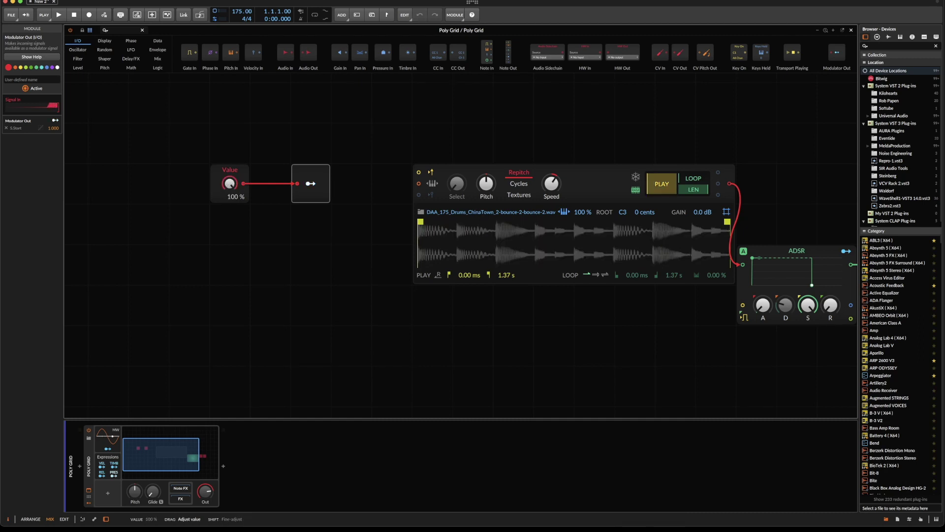
drag(230, 184, 229, 222)
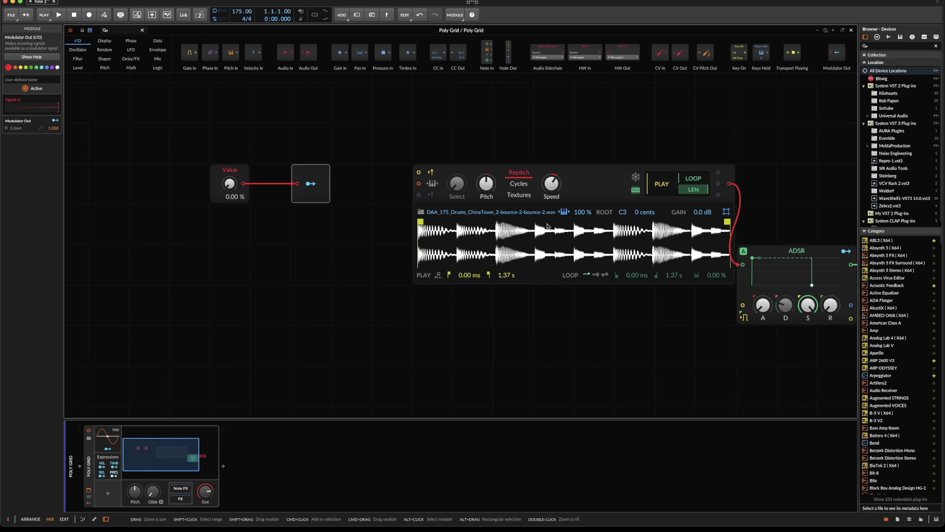
Search the modules for "q" and insert a Quantize module into the cable between Value and the Modulator Out
drag(332, 205, 369, 243)
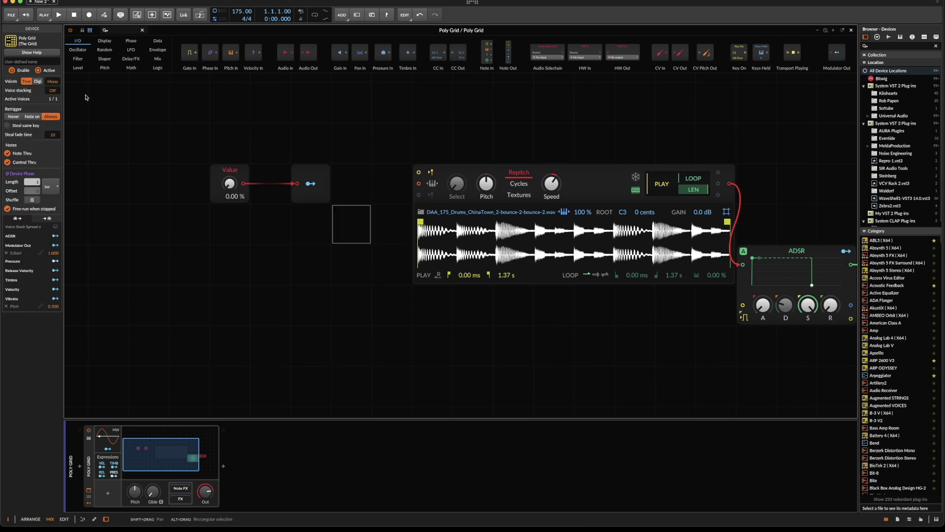
click(133, 28)
text(q)
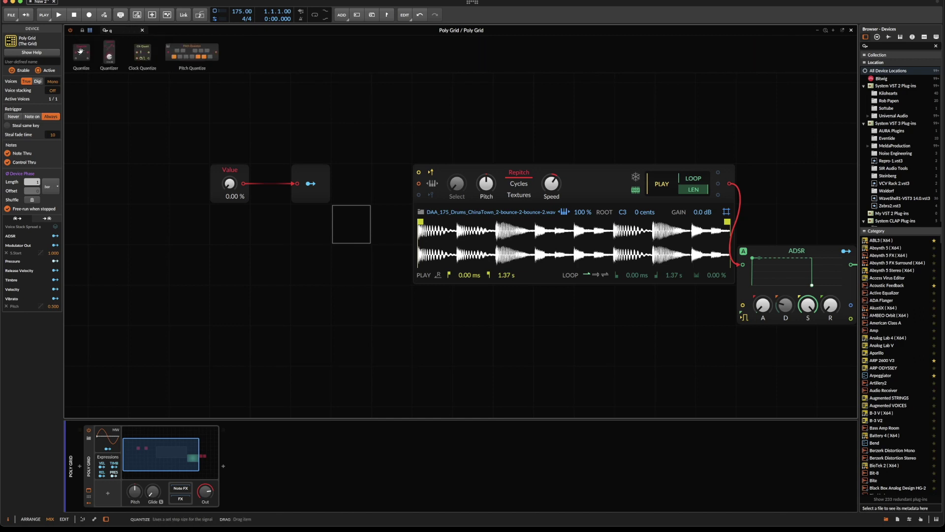
drag(83, 50, 297, 186)
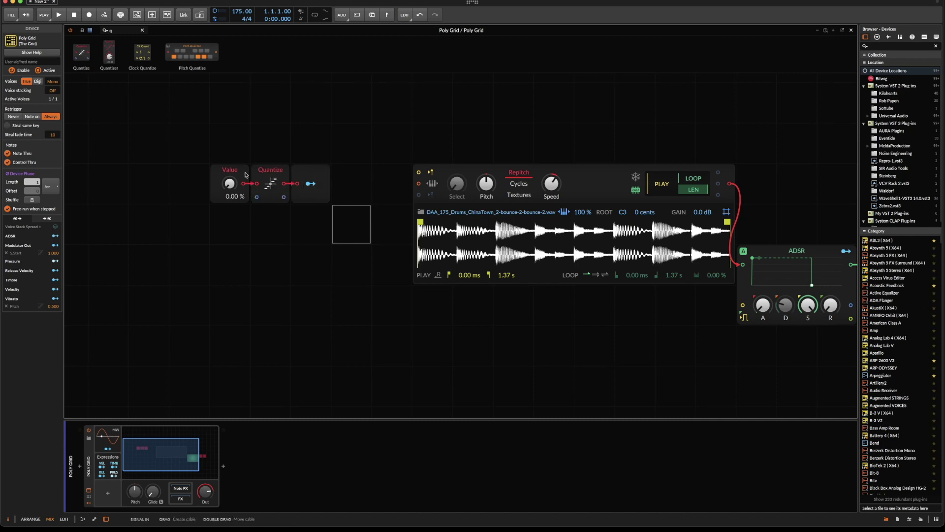
click(276, 171)
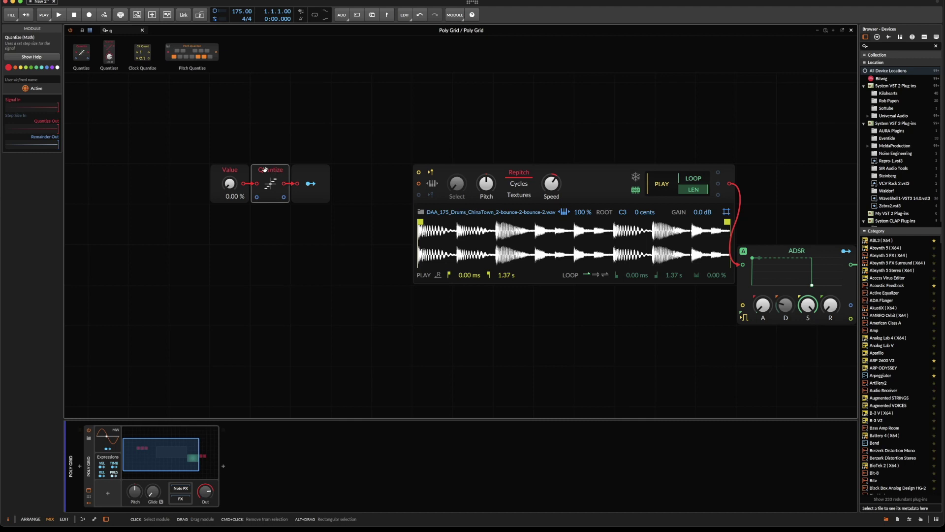
click(238, 174)
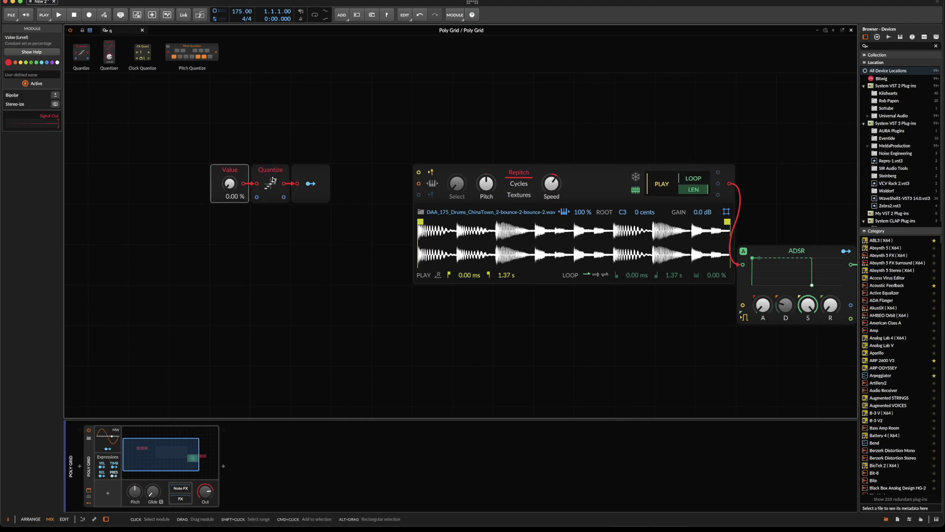
Insert a Constant module from the Math category below Value and duplicate it directly underneath
drag(256, 197, 243, 257)
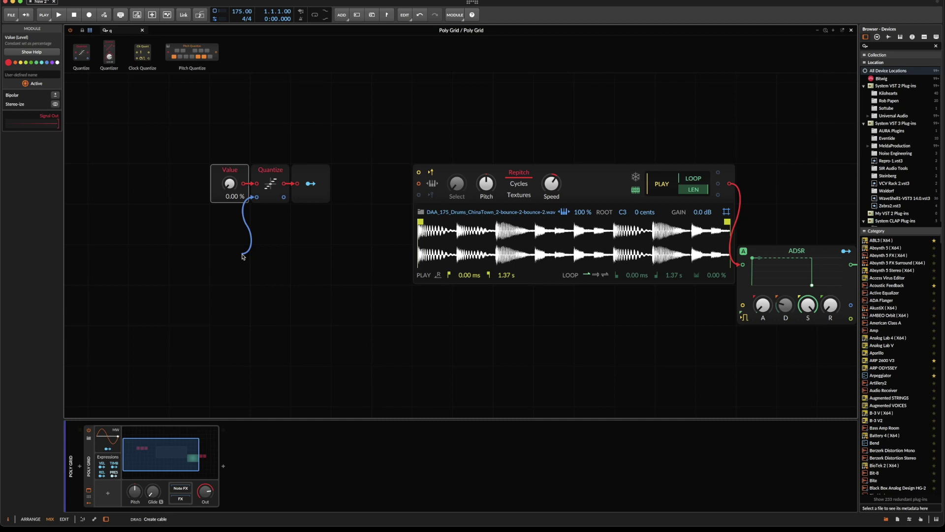
drag(242, 255, 242, 255)
click(142, 31)
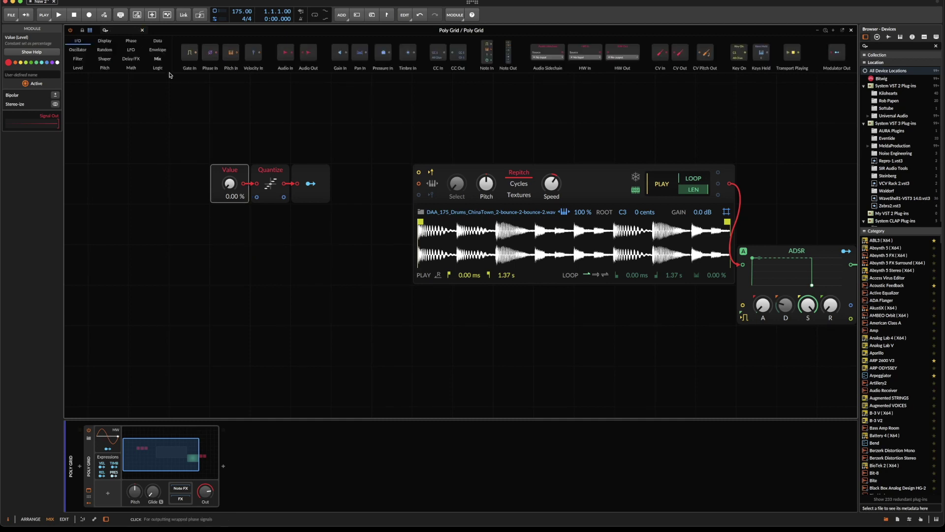
click(131, 68)
drag(191, 51, 218, 244)
key(ctrl+d)
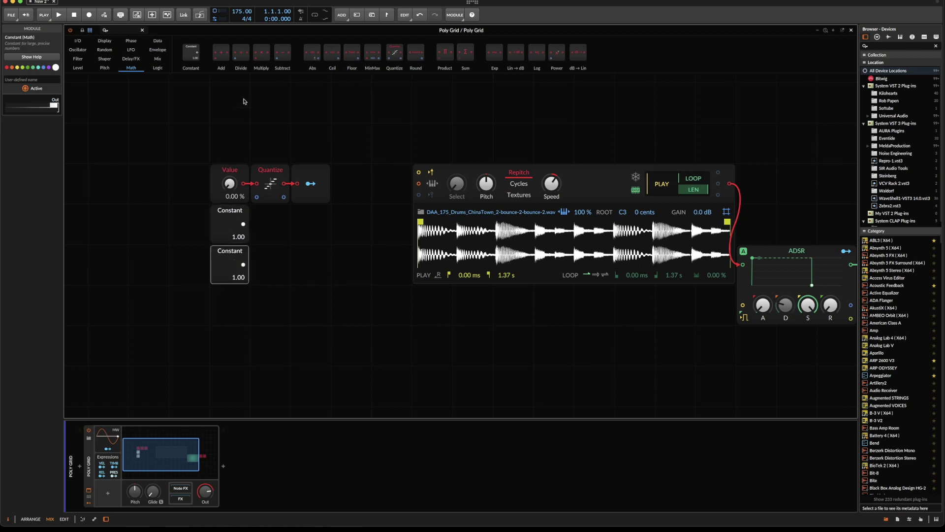
Divide the upper Constant by the lower one, set to 8.00, using a Divide module that feeds Quantize's step size input
drag(241, 52, 256, 224)
drag(243, 264, 178, 227)
double_click(213, 226)
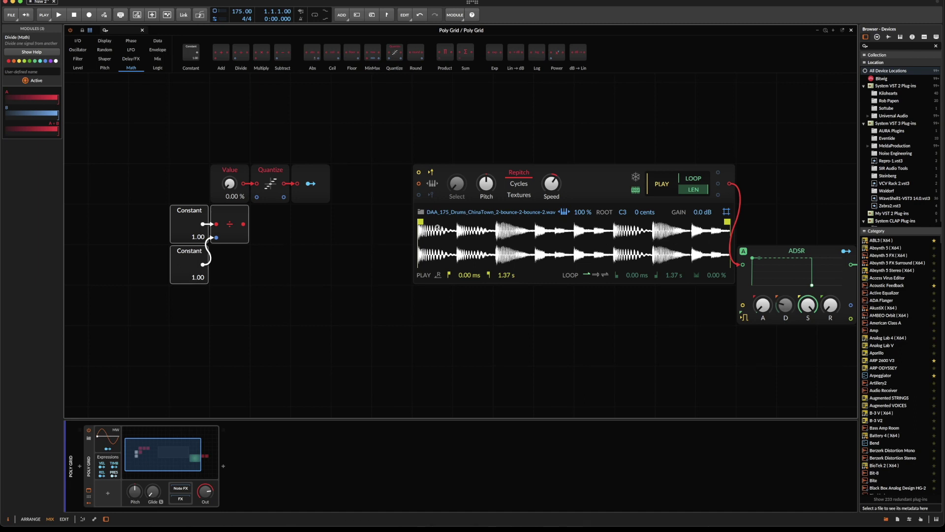
mouse_move(197, 277)
mouse_down()
mouse_move(197, 266)
mouse_move(203, 275)
mouse_up()
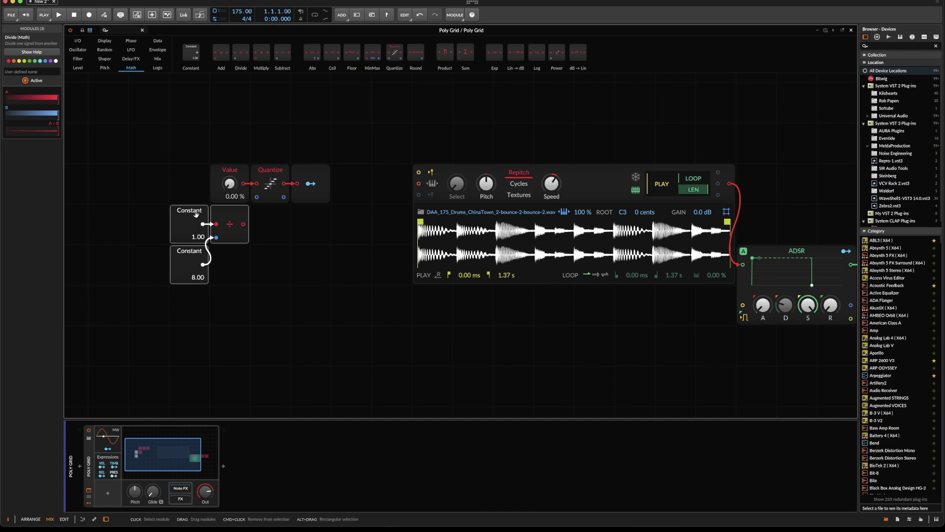
drag(243, 225, 231, 181)
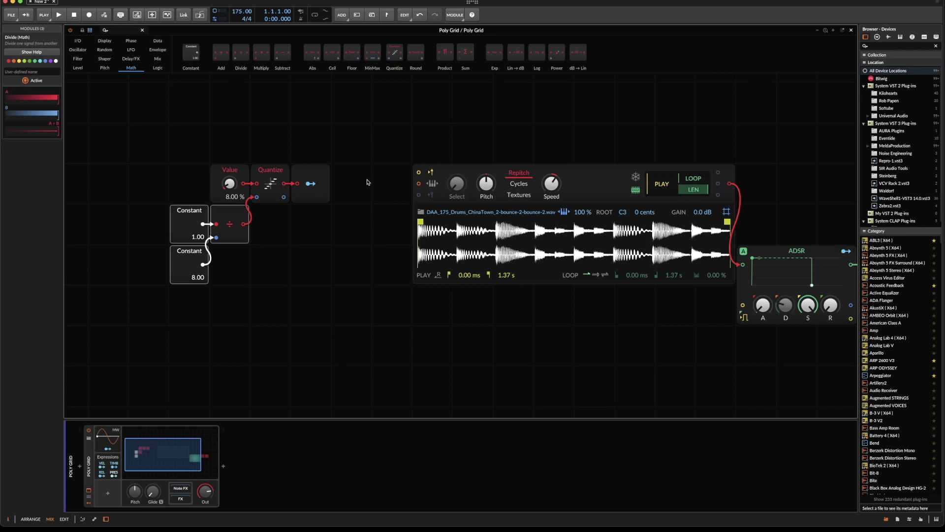
Modulate the Sampler's loop start from the existing Modulator Out with forward looping on, and test it with Value at 30.5 %
drag(693, 180, 693, 147)
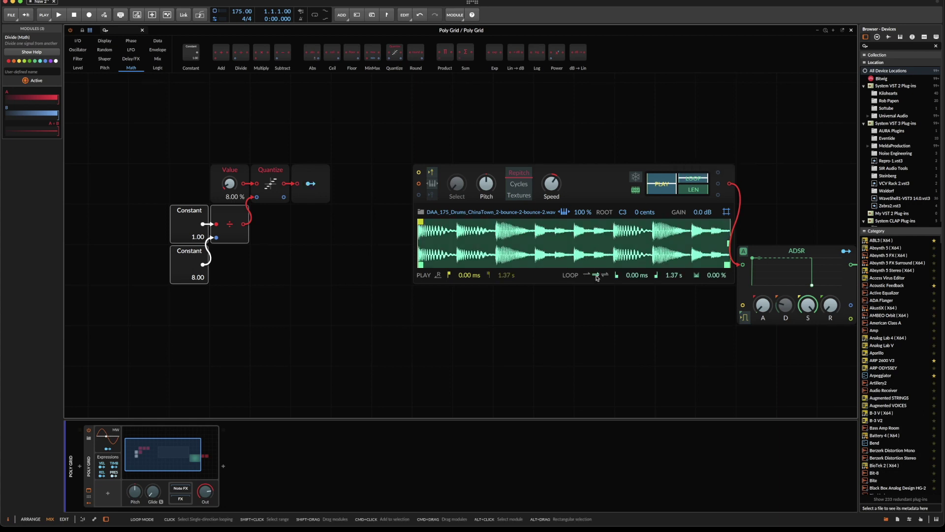
click(311, 184)
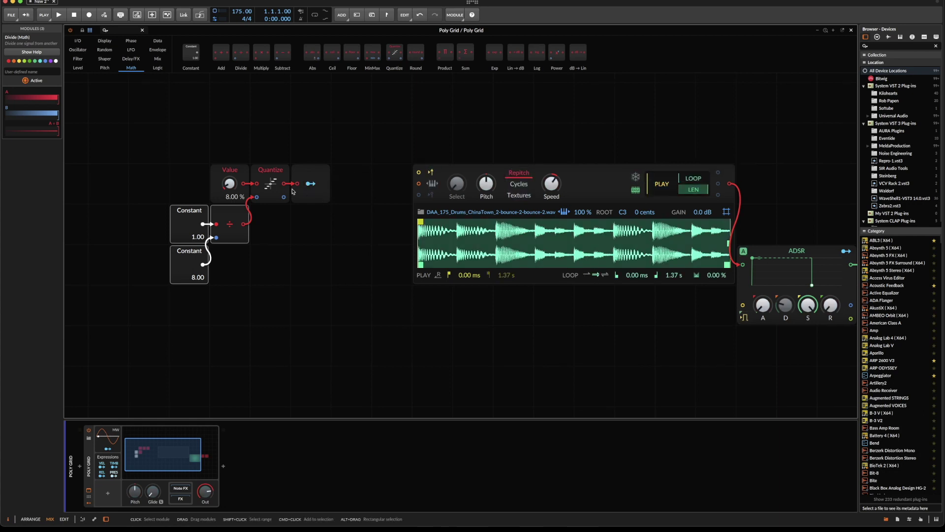
drag(225, 181, 225, 171)
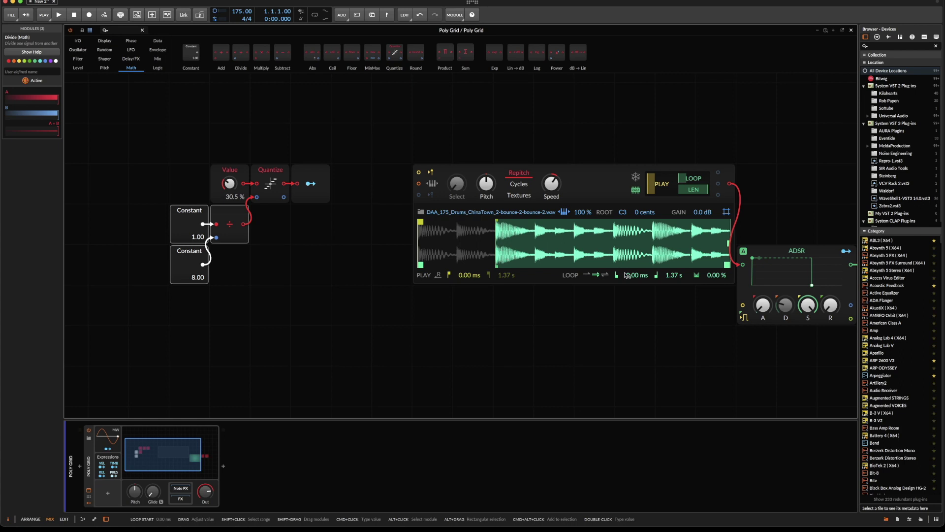
drag(728, 264, 820, 269)
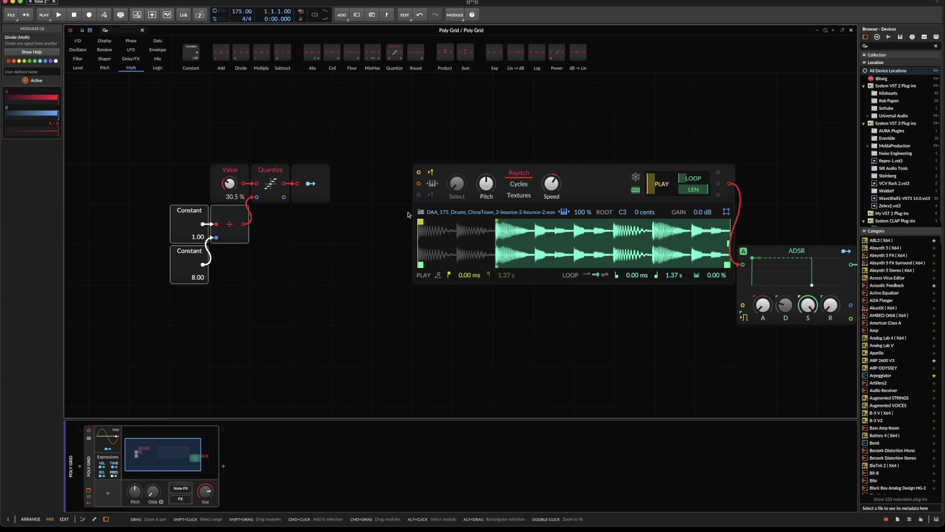
Review the two Constants and the Divide module, and reduce the Sampler's loop length to 0.00 %
drag(117, 214, 234, 266)
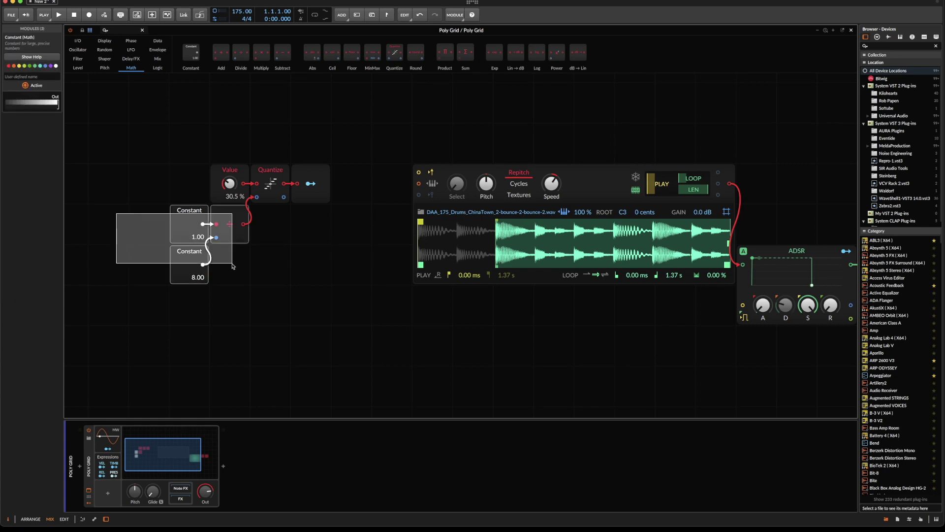
drag(234, 266, 232, 265)
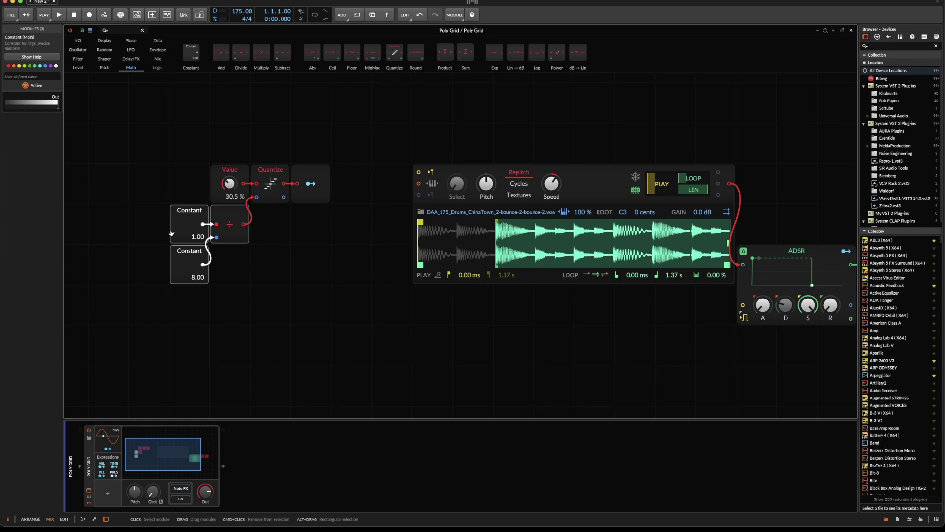
click(707, 191)
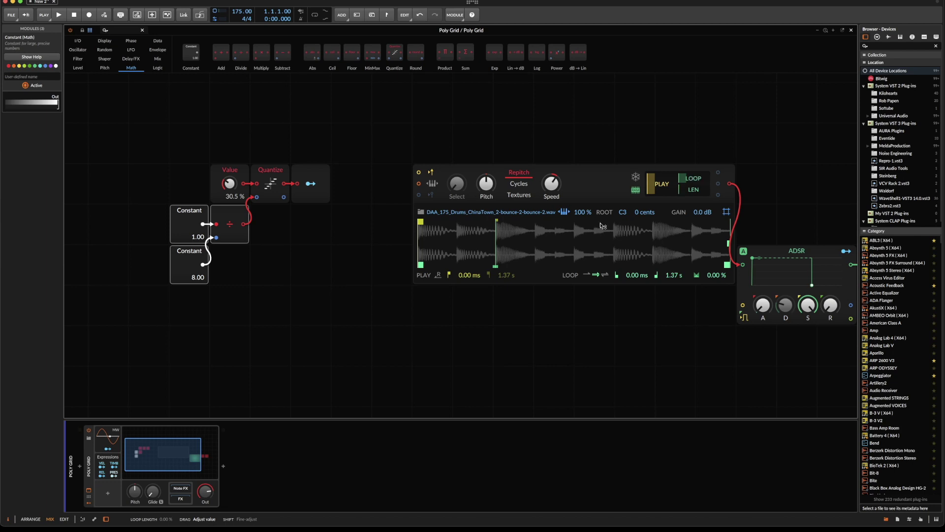
Insert a second Modulator Out below the first one and connect the Divide output to its input
right_click(372, 112)
mouse_move(394, 140)
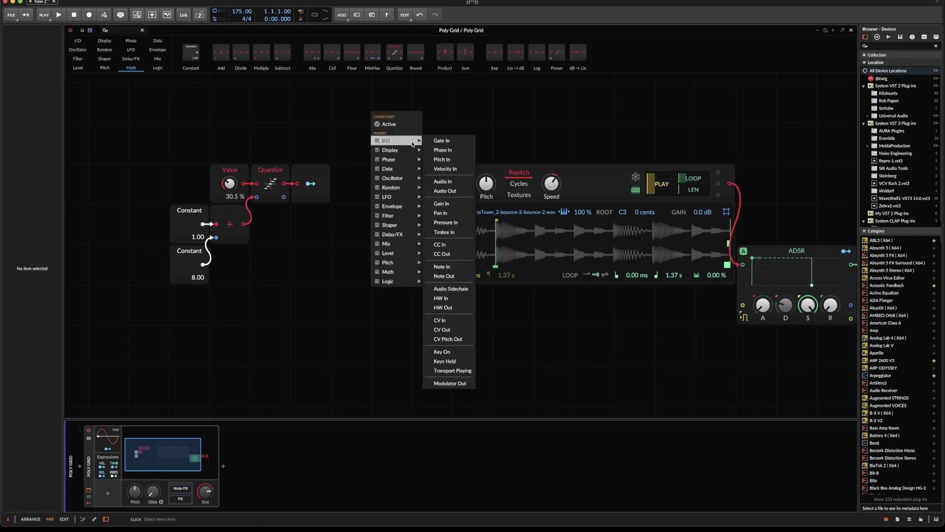
click(450, 383)
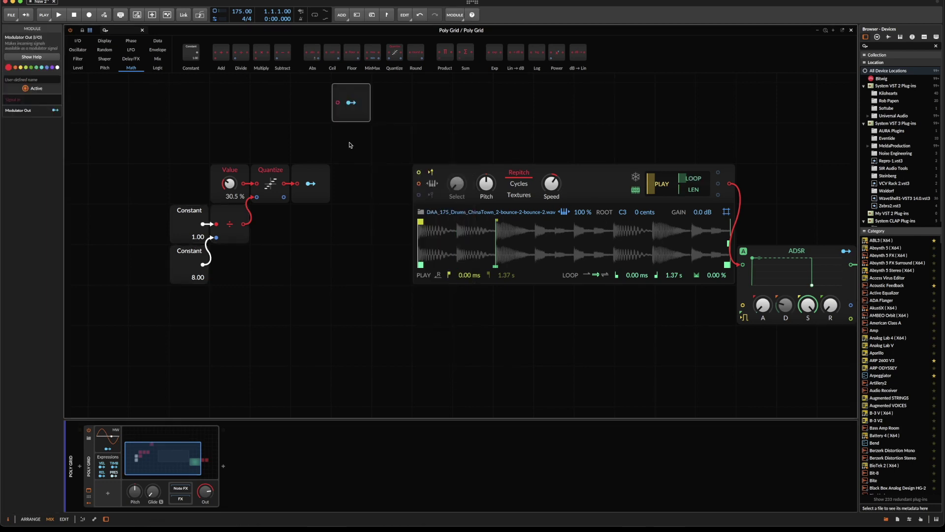
drag(359, 91, 317, 221)
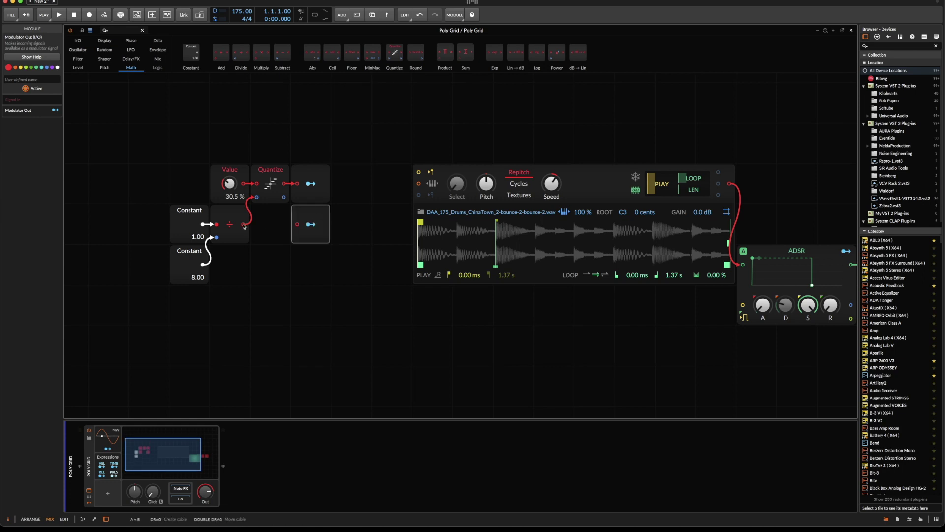
drag(279, 228, 297, 225)
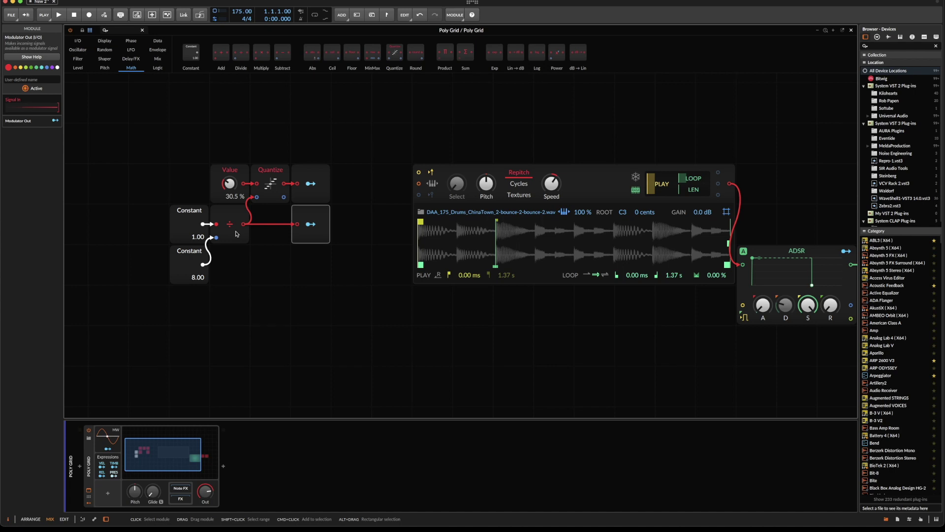
Modulate the Sampler's loop length from the lower Modulator Out with an amount of 1.000
click(311, 224)
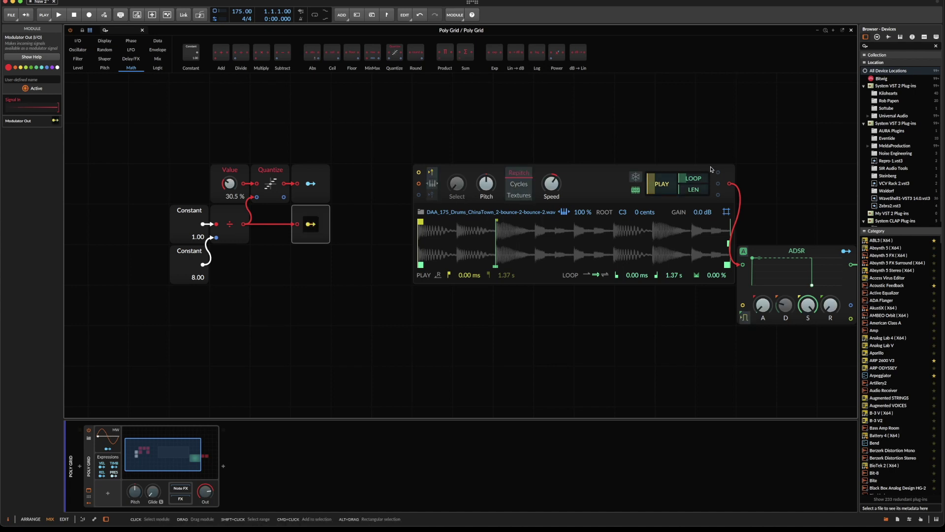
drag(694, 189, 694, 178)
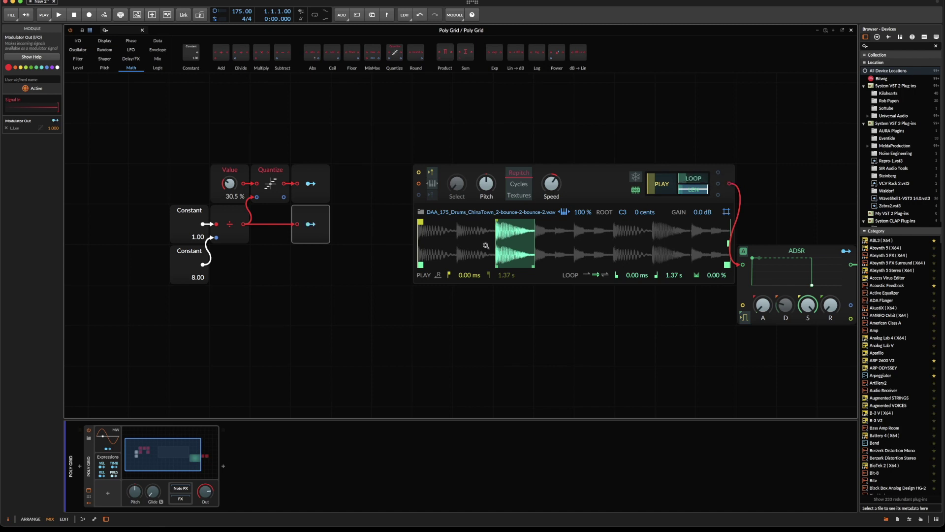
click(253, 270)
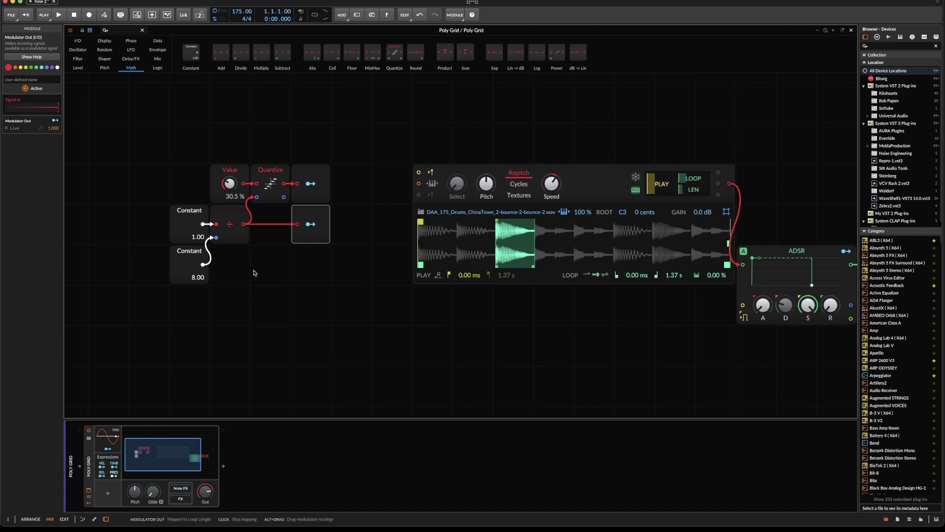
Set the divisor Constant to 16.00, and test the slices by sweeping the Value knob before resetting it to 0 %
drag(197, 278, 197, 256)
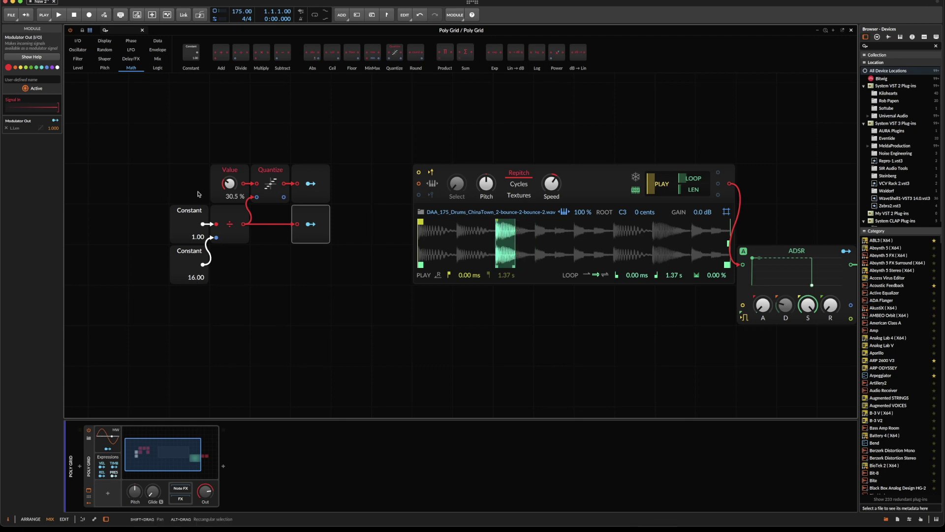
drag(228, 185, 228, 161)
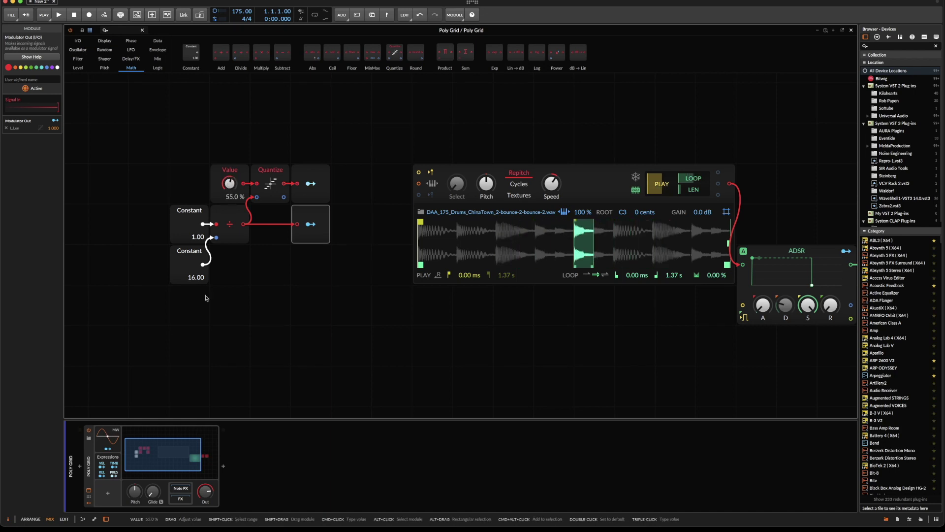
drag(229, 184, 200, 251)
mouse_move(230, 184)
mouse_down()
mouse_move(229, 152)
mouse_move(226, 182)
mouse_up()
double_click(226, 182)
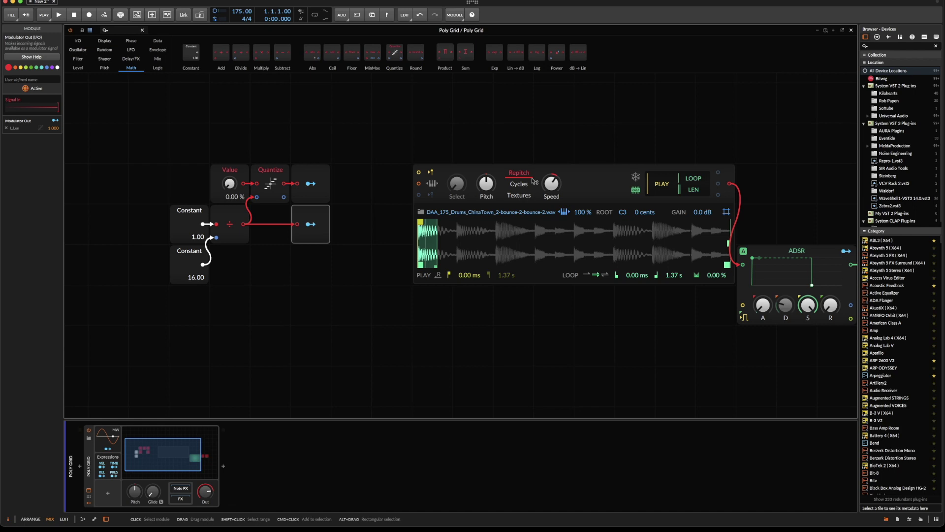
Turn off the built-in trigger connection at the Sampler's uppermost input and try the Value knob again
click(433, 172)
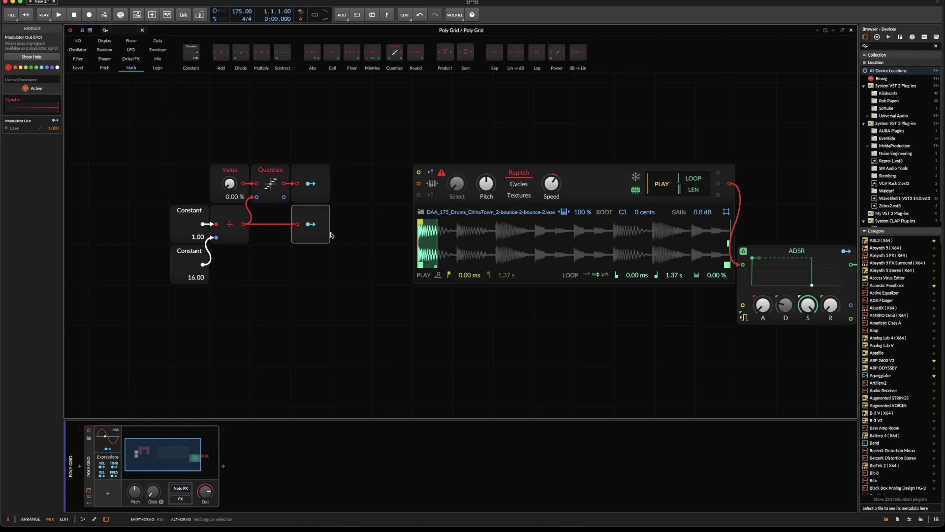
mouse_move(230, 184)
mouse_down()
mouse_move(230, 148)
mouse_move(230, 183)
mouse_move(226, 170)
mouse_up()
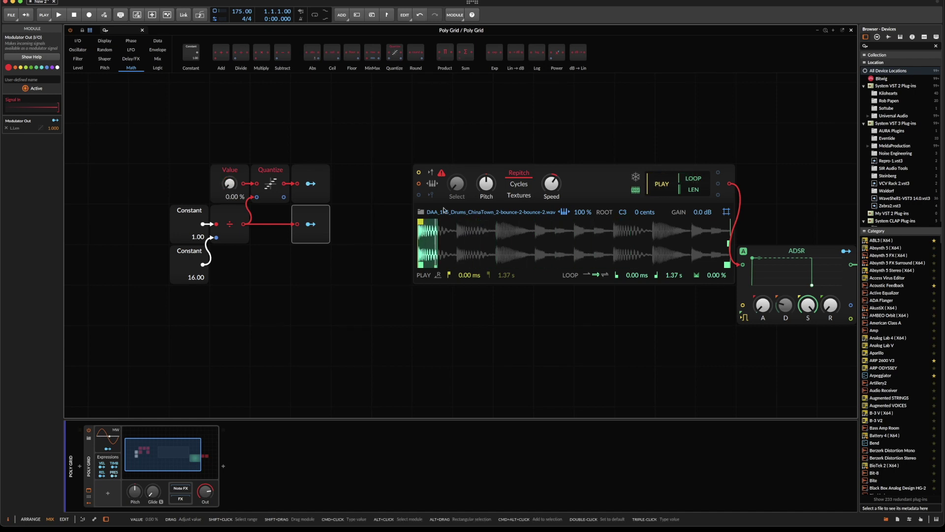
Replace the Value module with a Steps sequencer and connect its signal output to Quantize's input
click(230, 172)
key(Delete)
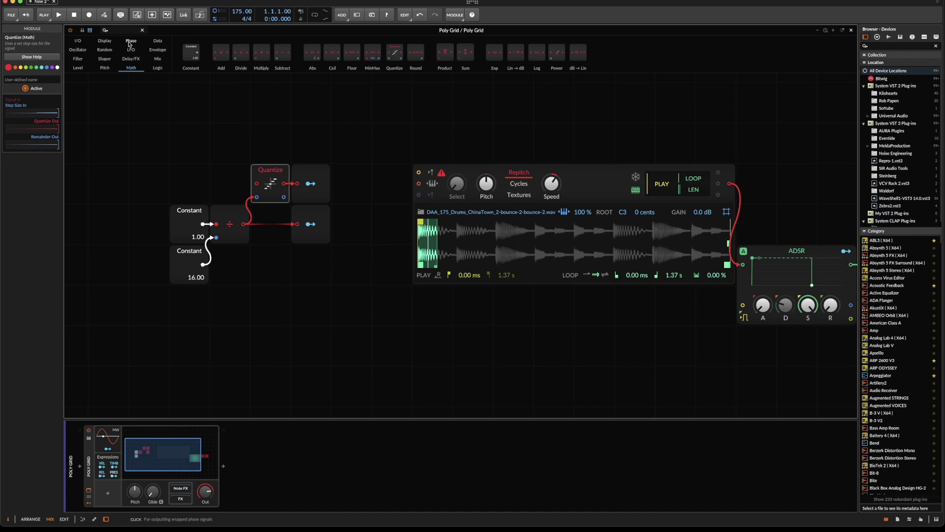
click(131, 41)
click(157, 42)
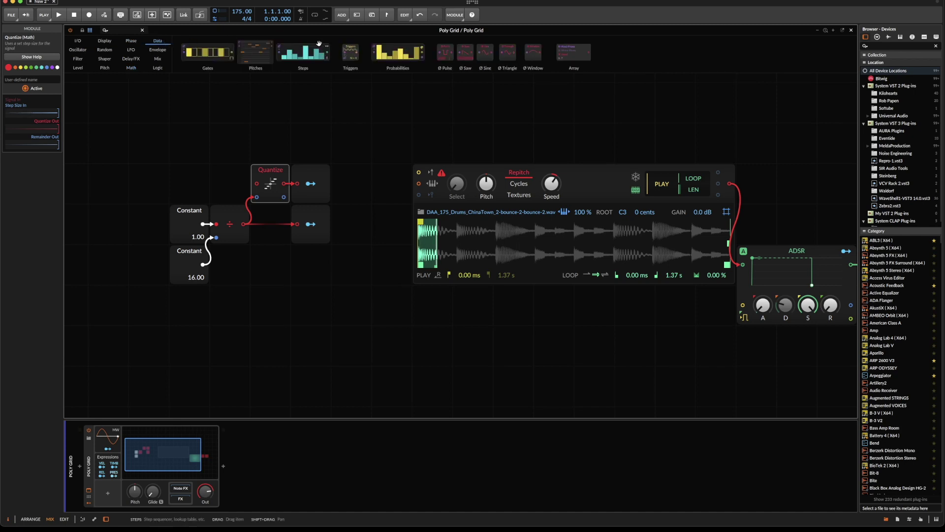
drag(306, 51, 131, 182)
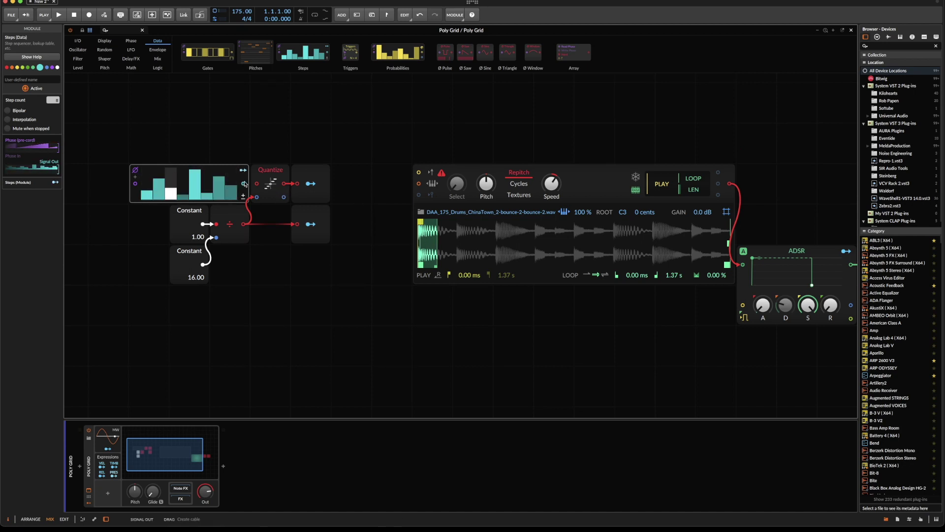
drag(248, 184, 255, 184)
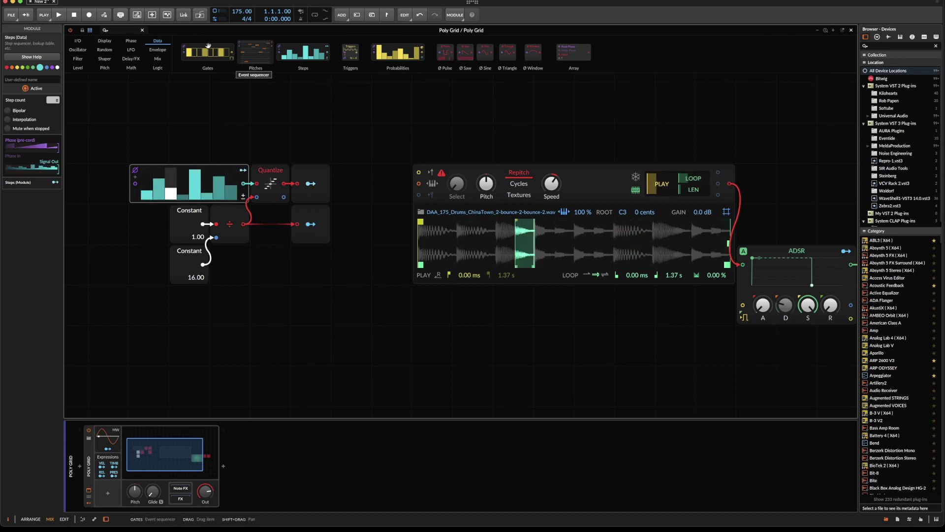
Add a Probabilities sequencer above Steps, raise all its steps to full height, and connect its gate output to the Sampler's uppermost input
drag(373, 58, 177, 138)
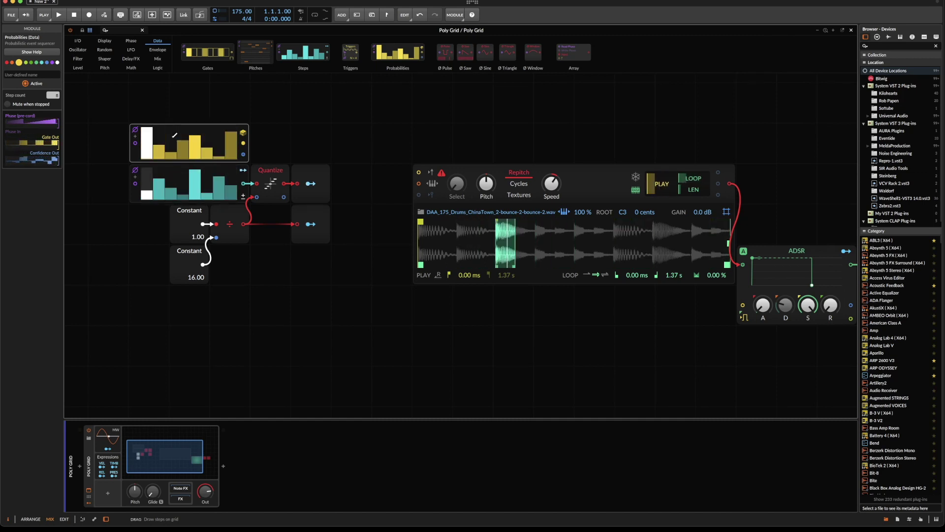
drag(175, 135, 234, 128)
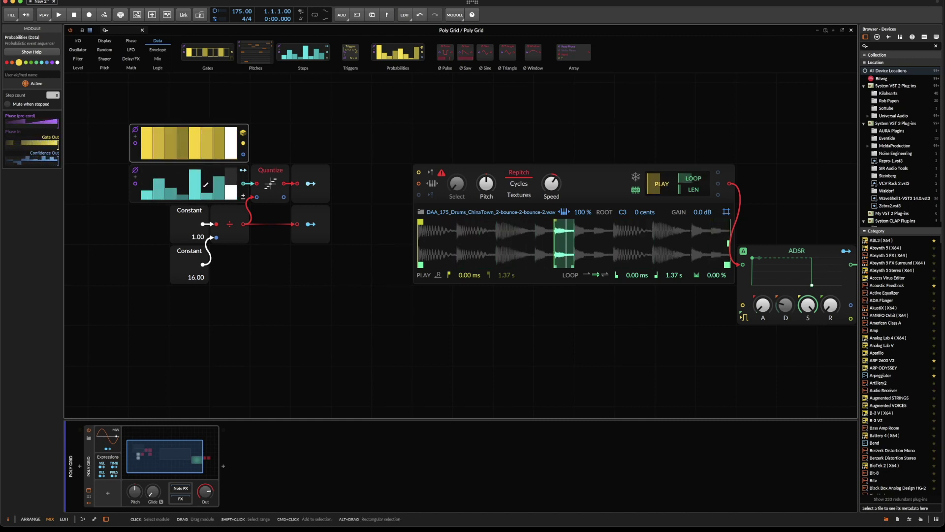
drag(243, 143, 412, 173)
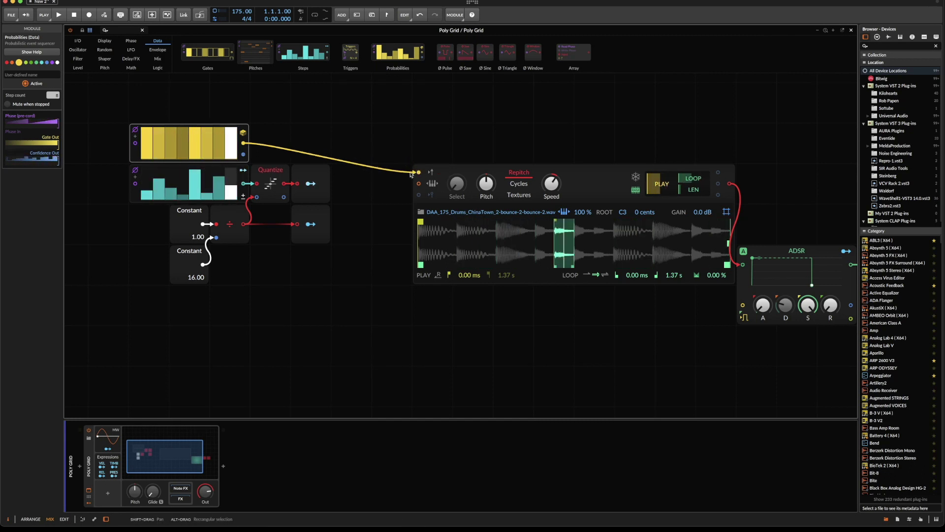
Try to trigger the ADSR from the Probabilities gate output during playback, and remove that connection again
drag(243, 143, 738, 305)
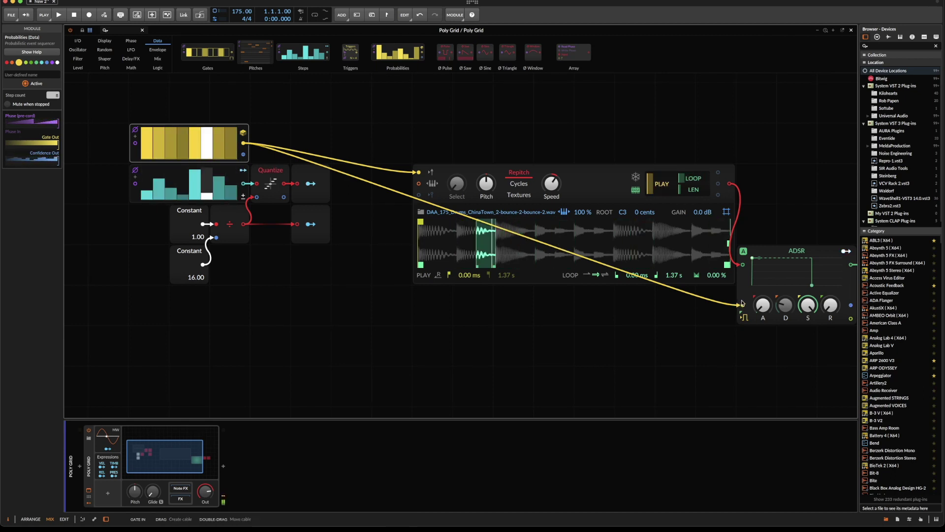
key(space)
key(space)
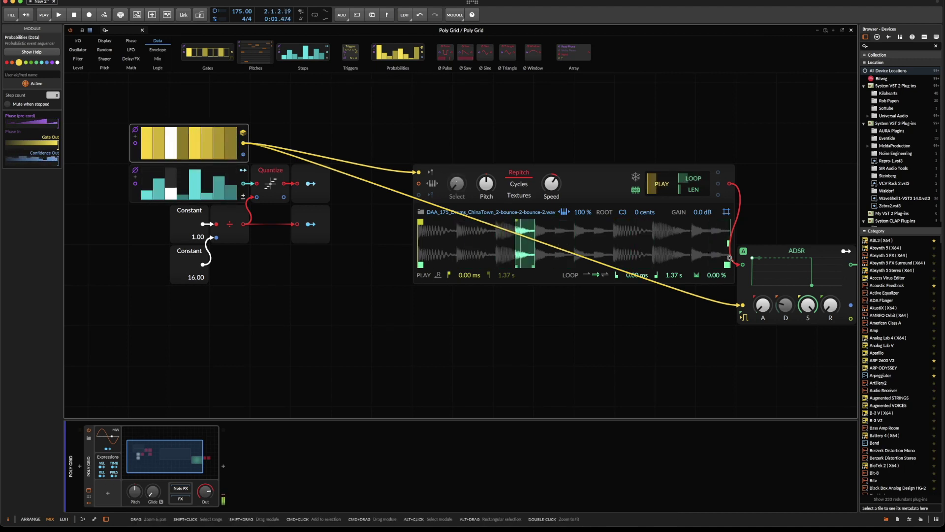
double_click(742, 306)
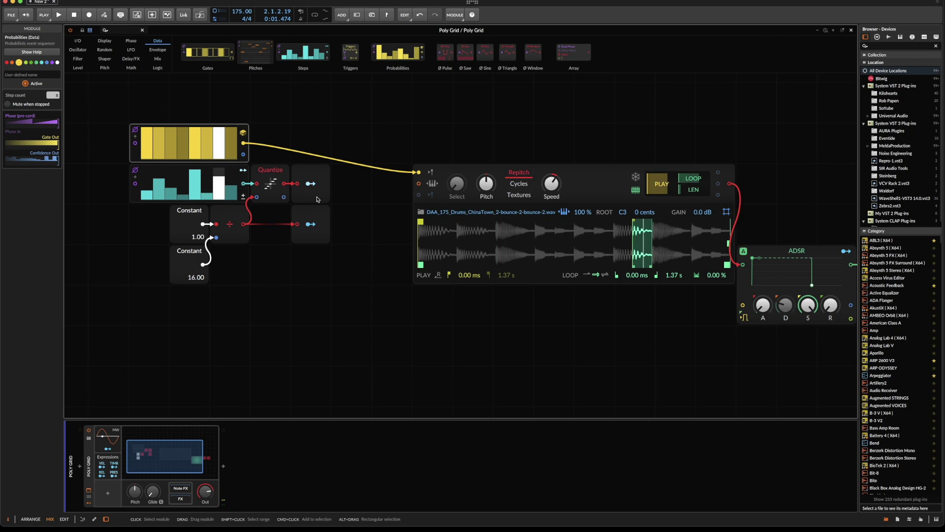
Enable Mute when stopped for both the Probabilities and the Steps sequencer
scroll(294, 108, left, 5)
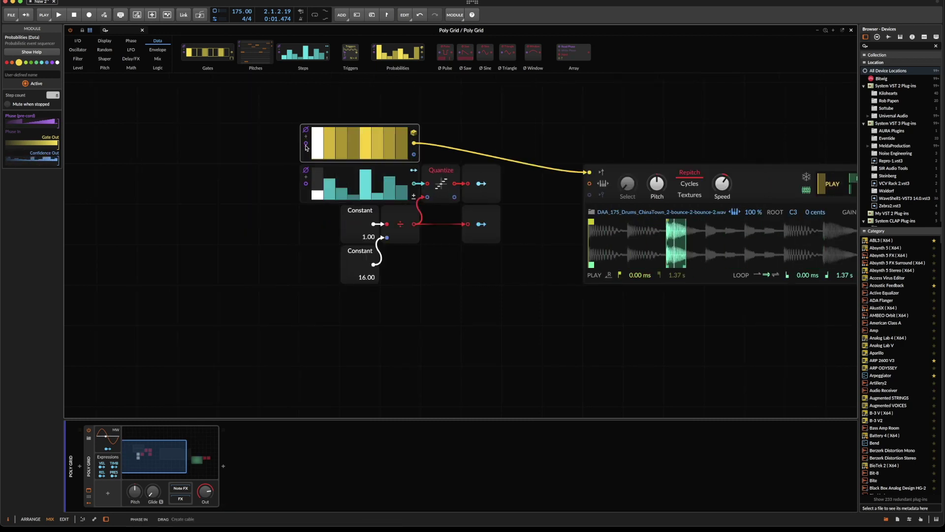
click(7, 104)
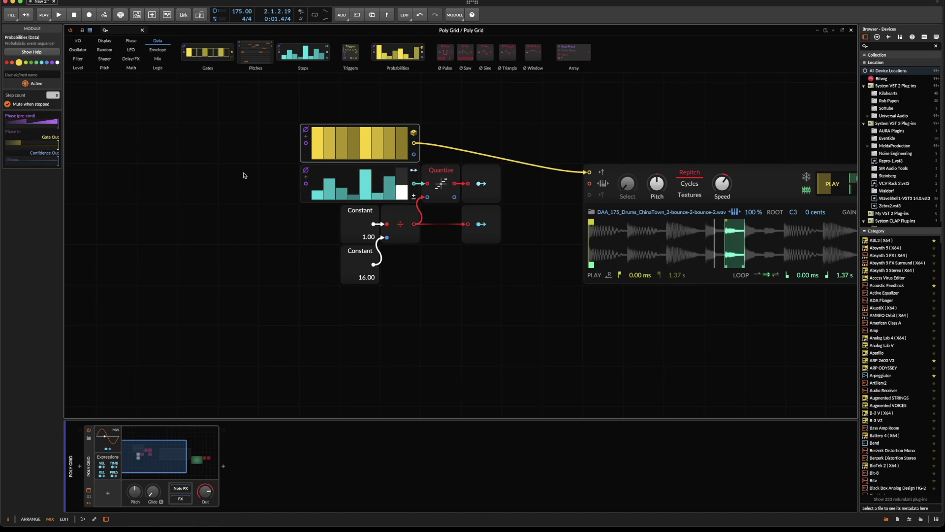
click(297, 190)
click(303, 189)
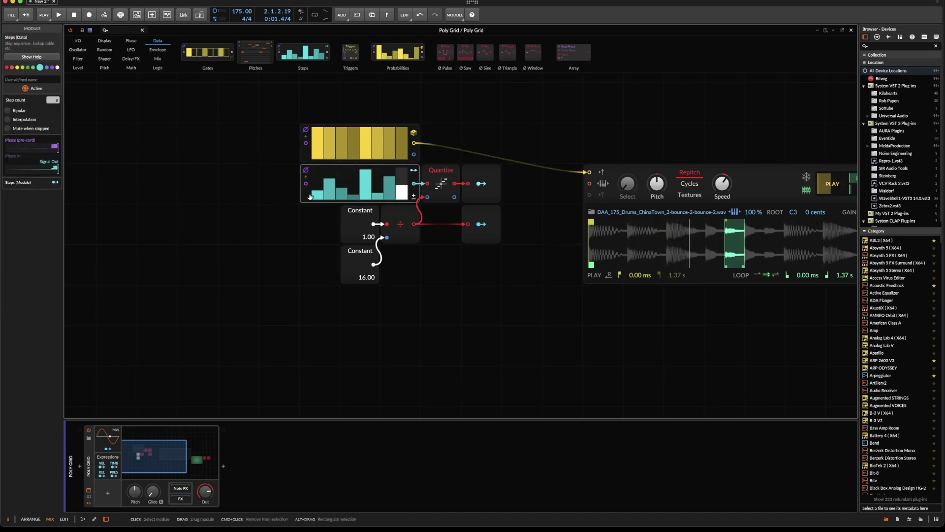
click(7, 129)
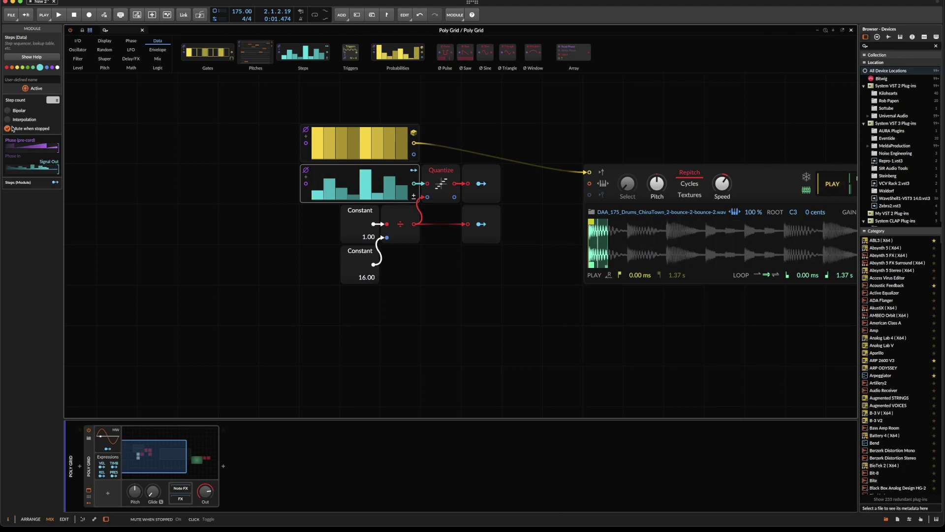
Turn off the sequencers' built-in device phase and feed both phase inputs from a new Phase In module
click(307, 170)
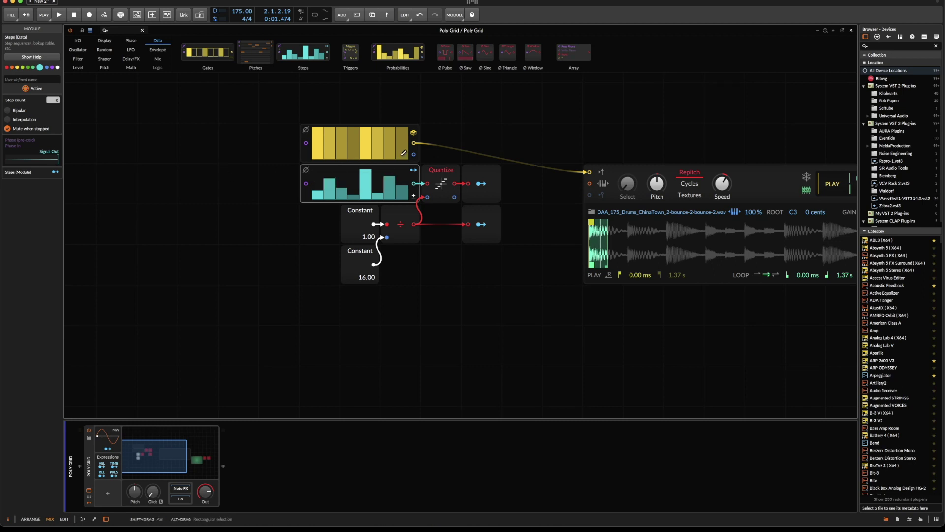
click(80, 43)
drag(211, 52, 187, 157)
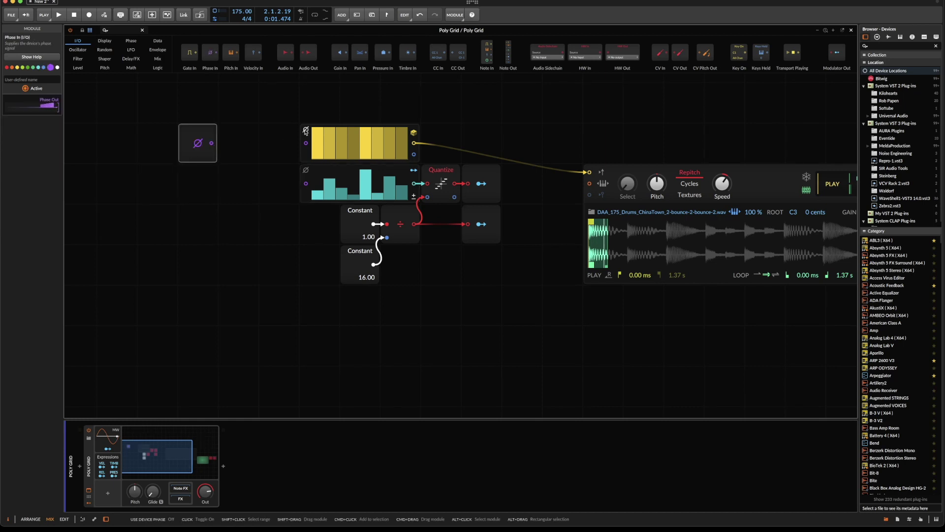
drag(284, 149, 306, 143)
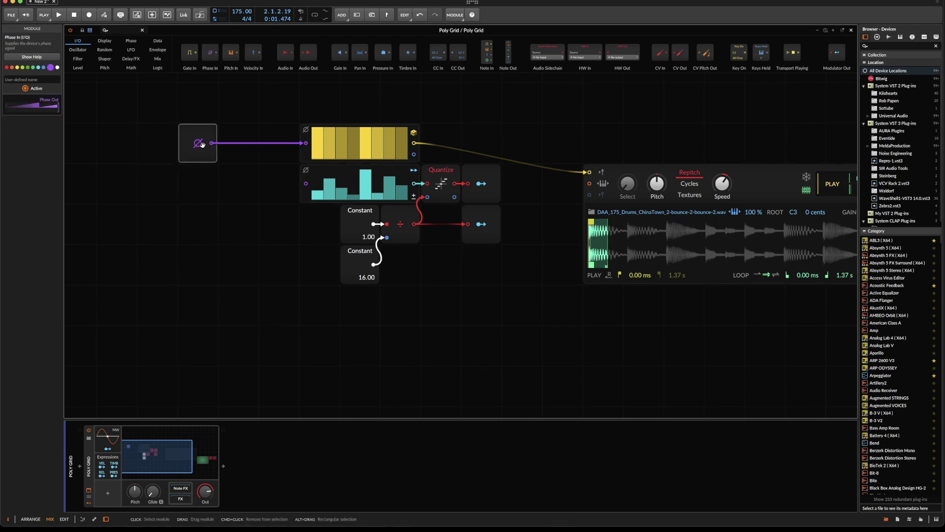
drag(300, 186, 307, 184)
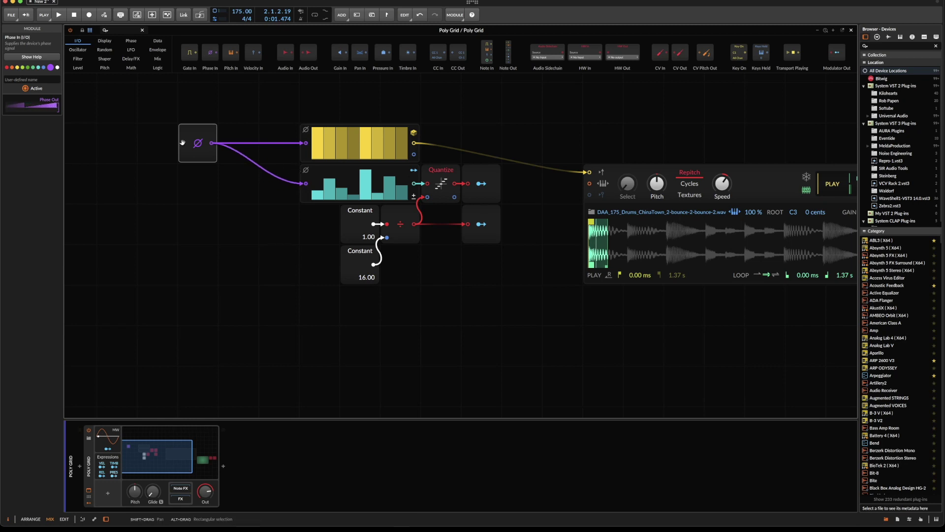
Insert a phase Scaler with a 1:1 ratio between Phase In and the two sequencers
click(129, 42)
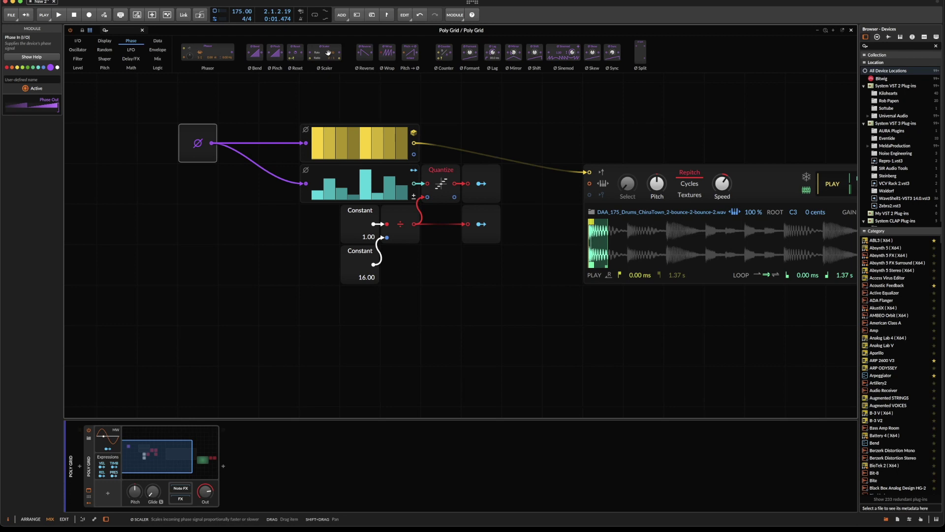
drag(327, 46, 257, 89)
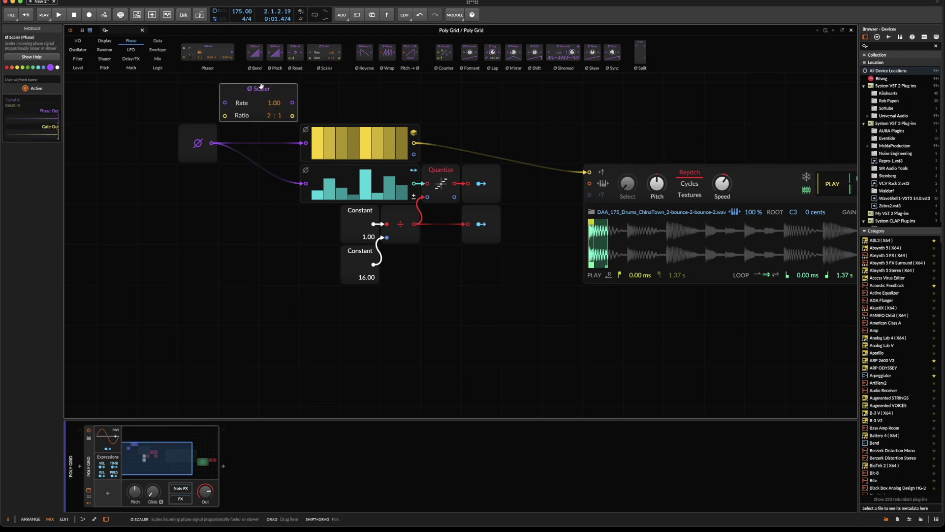
drag(214, 147, 214, 146)
drag(270, 158, 271, 165)
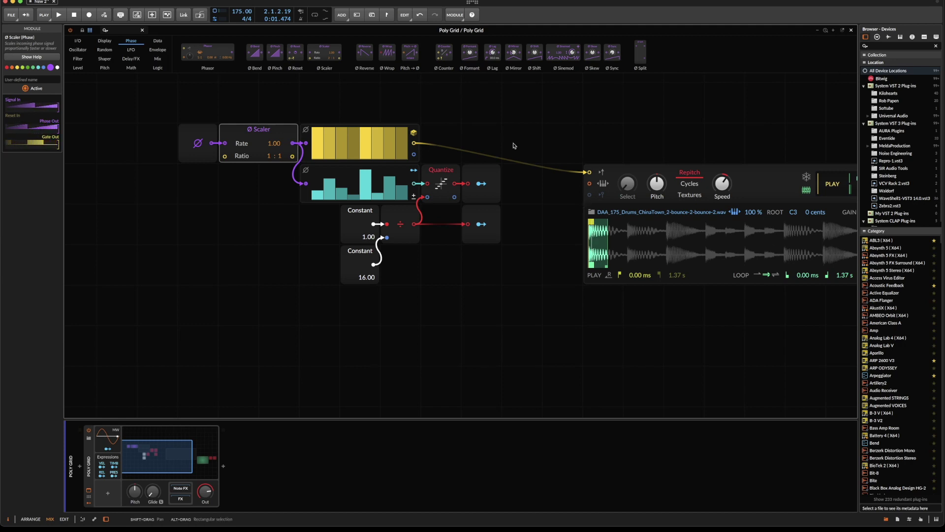
Play the patch briefly to check how the sequencers step through the loop slices, and stop playback
scroll(516, 143, right, 3)
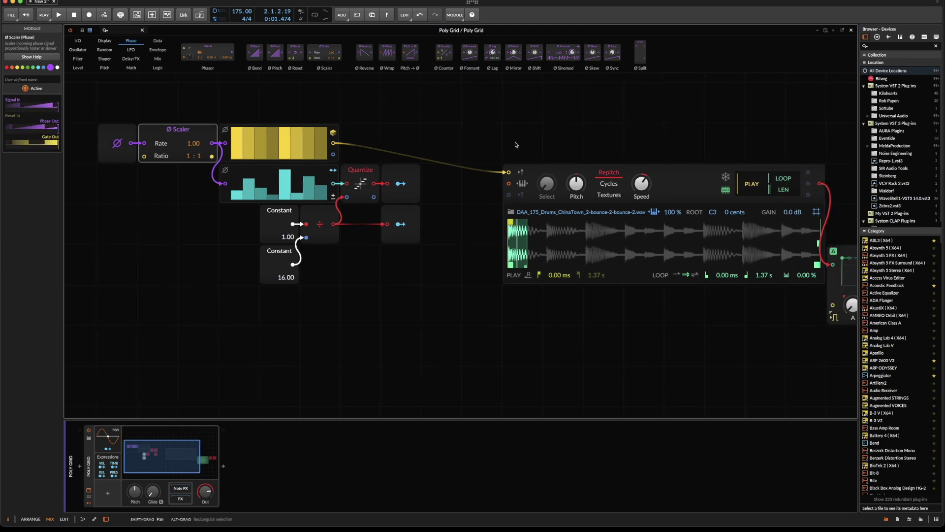
key(space)
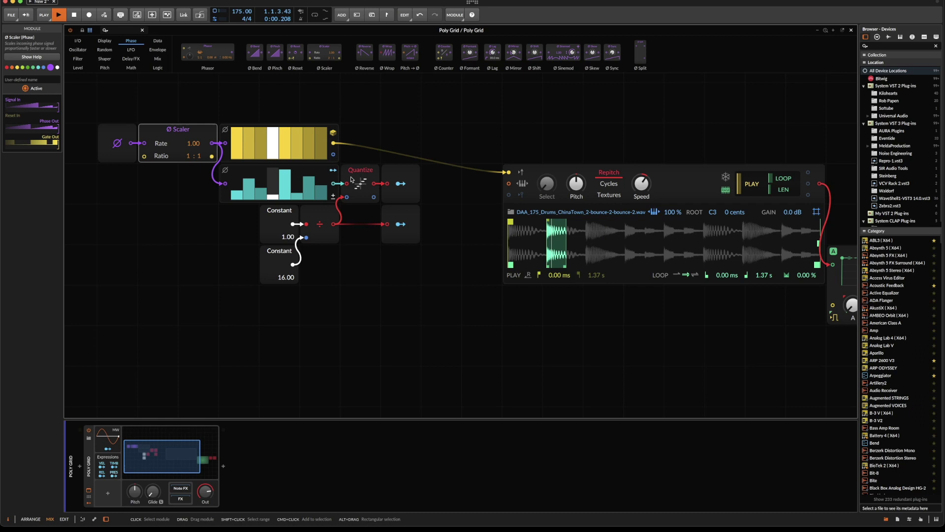
scroll(347, 220, up, 1)
scroll(347, 220, up, 3)
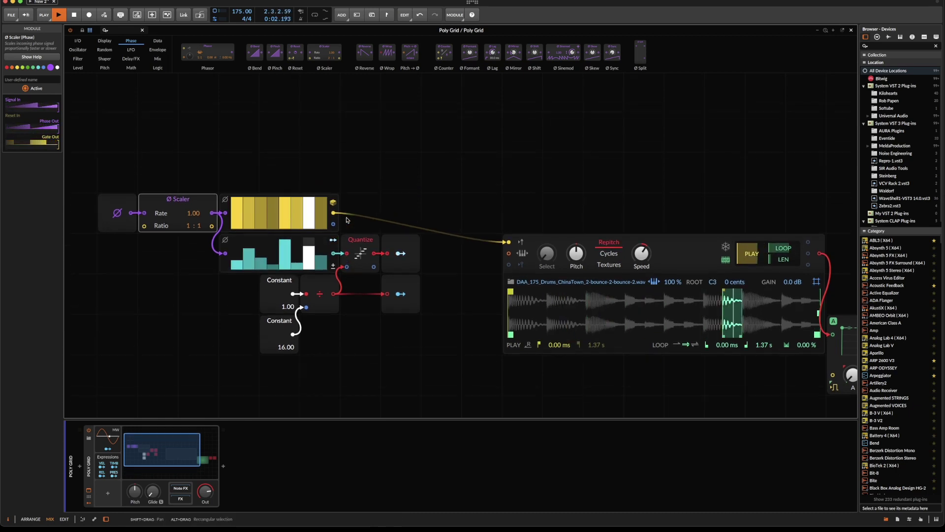
key(space)
Add an enlarged Oscilloscope above the Sampler, feed its first signal input from the Steps output, and set it to Fast mode
right_click(358, 147)
mouse_move(394, 177)
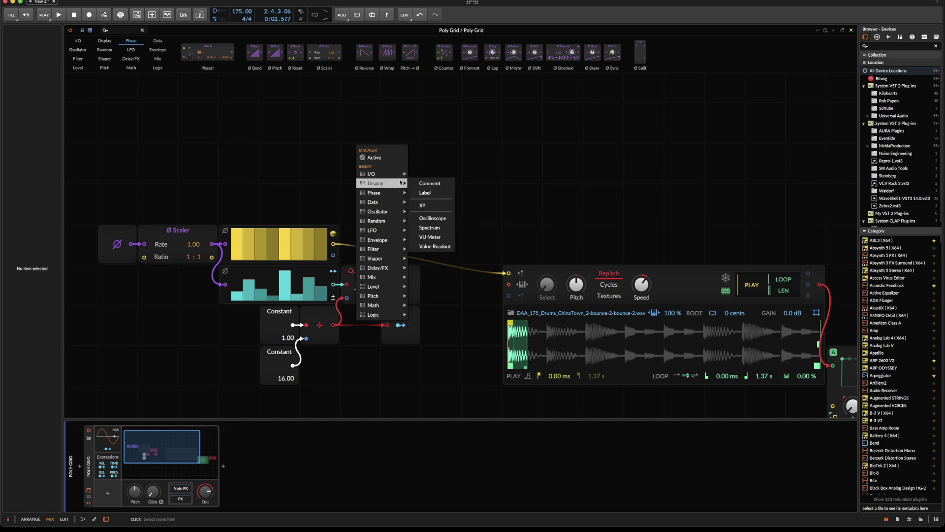
click(440, 220)
drag(419, 222, 661, 261)
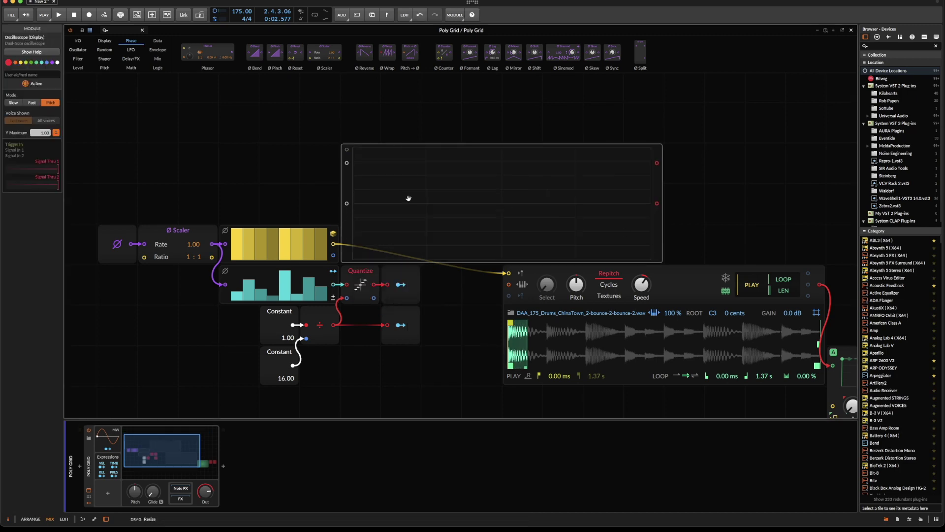
drag(348, 190, 508, 149)
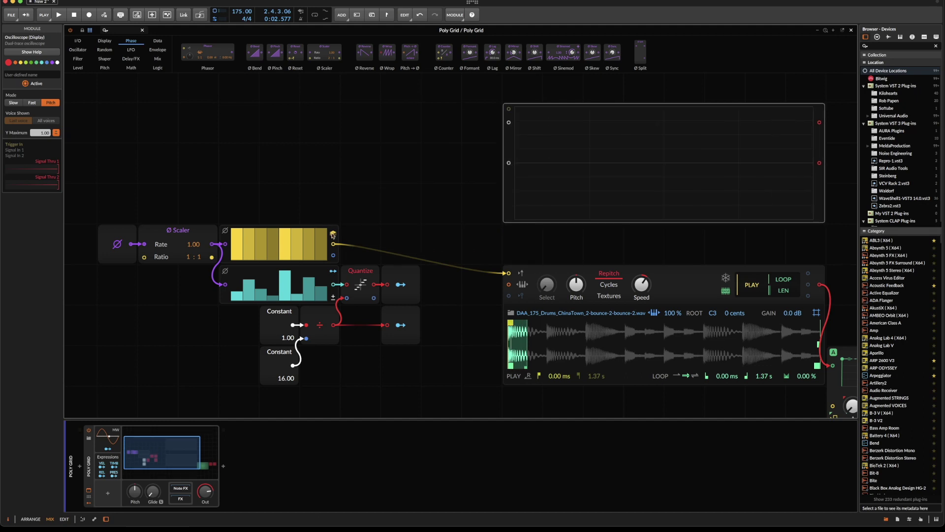
mouse_move(337, 284)
mouse_down()
mouse_move(506, 140)
mouse_move(510, 122)
mouse_up()
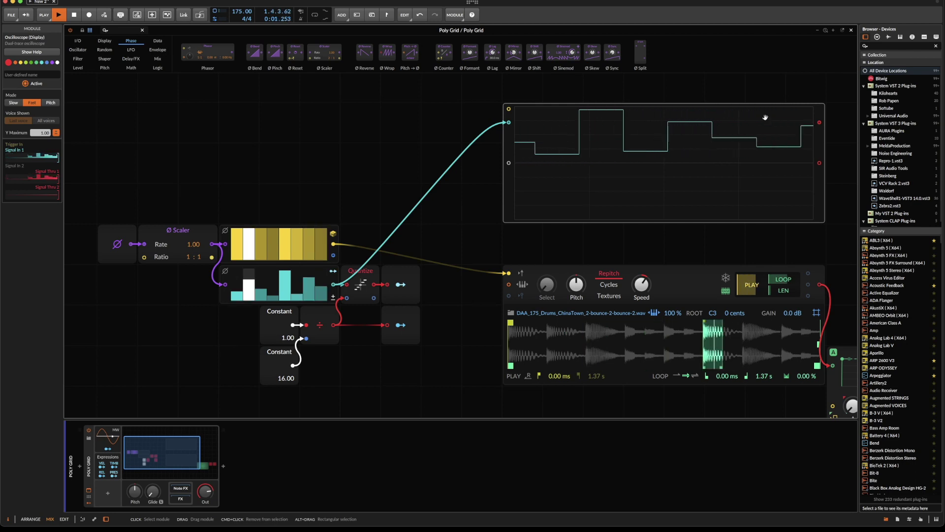
Restart playback to examine the beginning of the Steps signal on the Oscilloscope, and stop
key(space)
key(space)
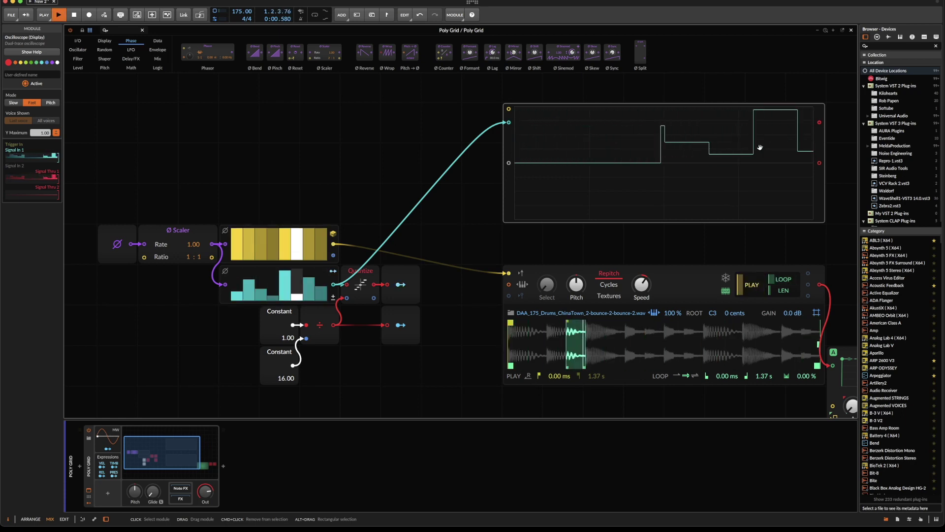
key(space)
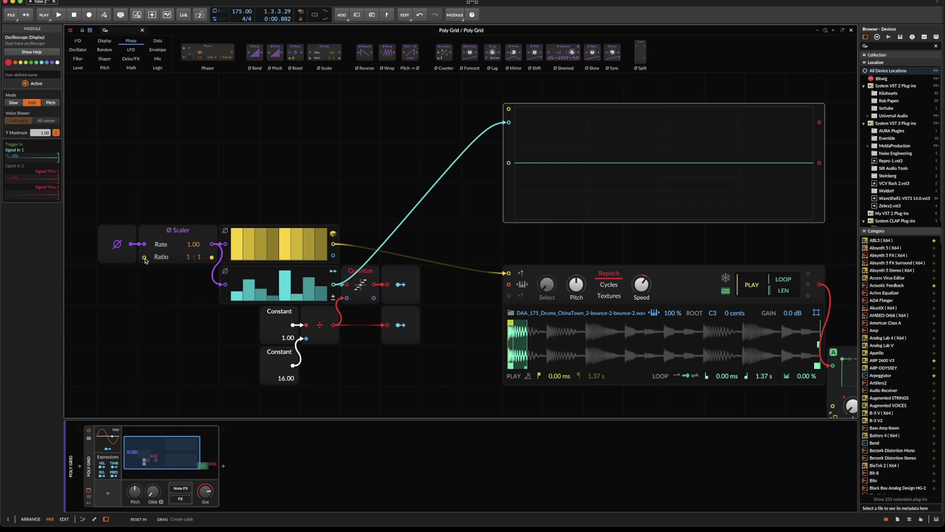
Hide the lower editor area and read the phase Scaler's help on its reset input
click(146, 261)
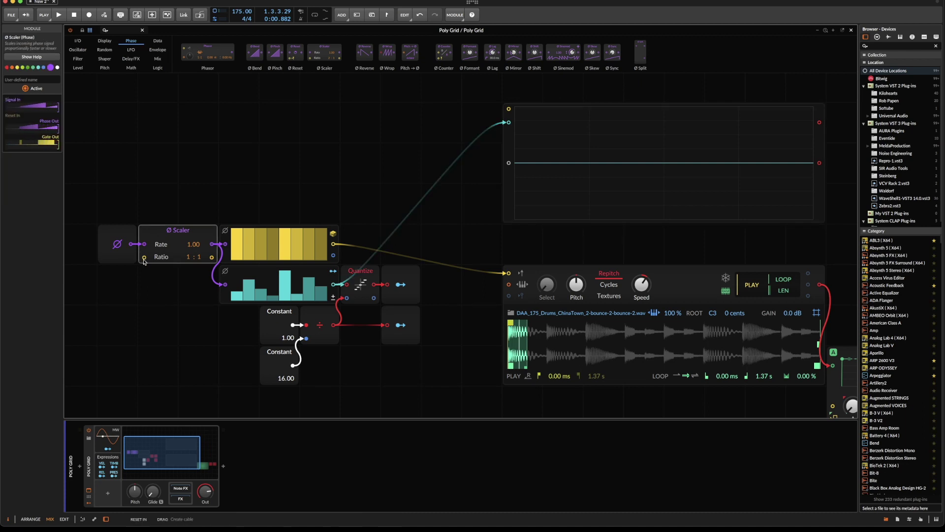
key(e)
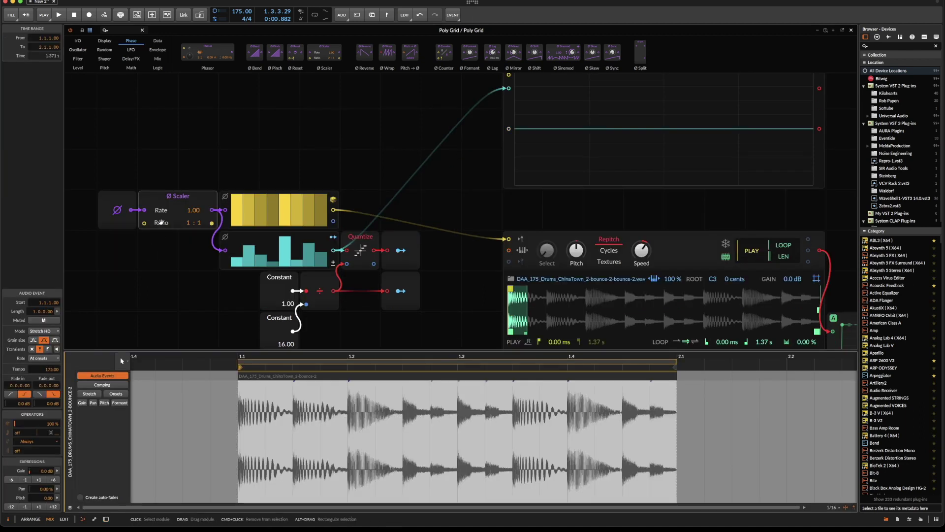
key(e)
key(e)
key(e)
click(169, 277)
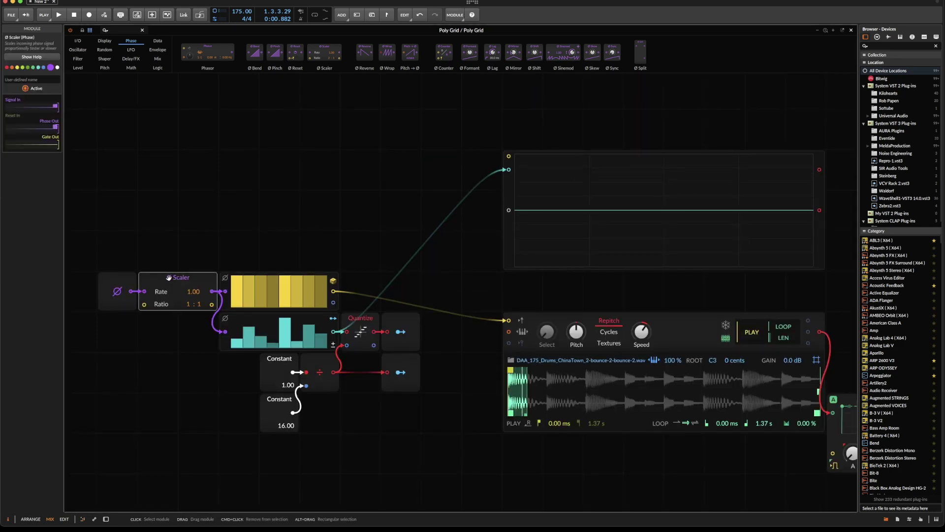
key(F1)
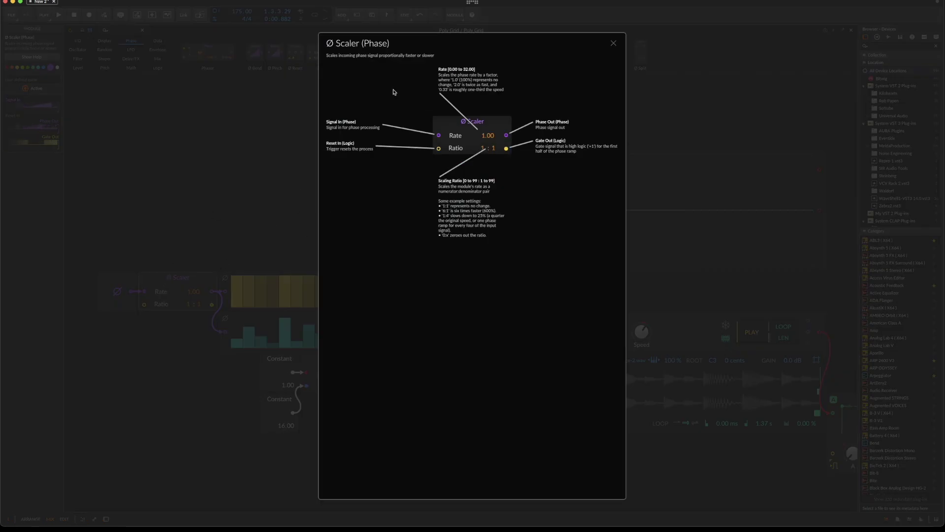
click(153, 258)
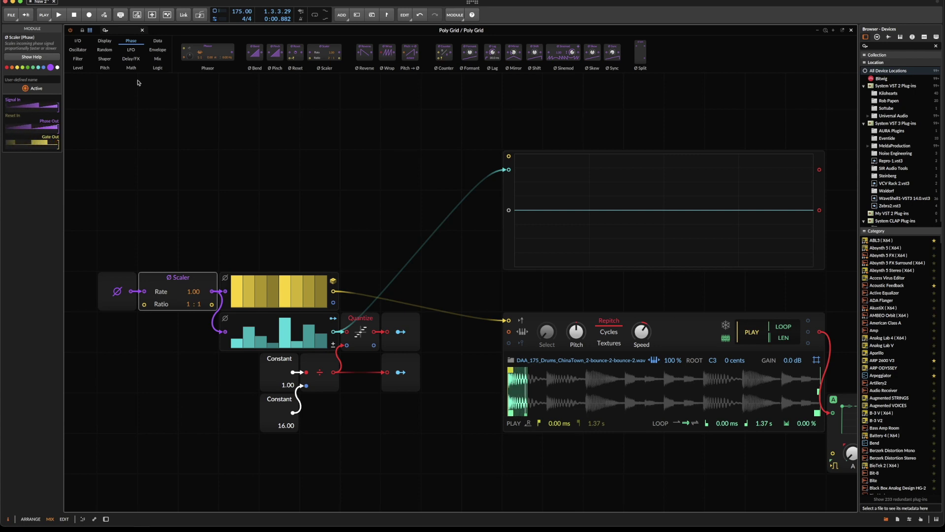
Add a Transport Playing module below Phase In, connect it to the Scaler's reset input, and test it with playback
click(75, 43)
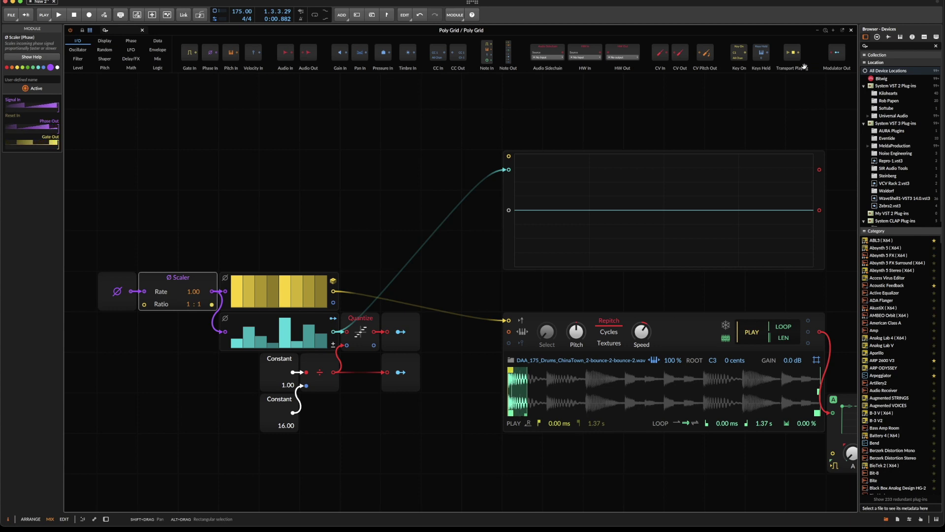
drag(223, 309, 126, 330)
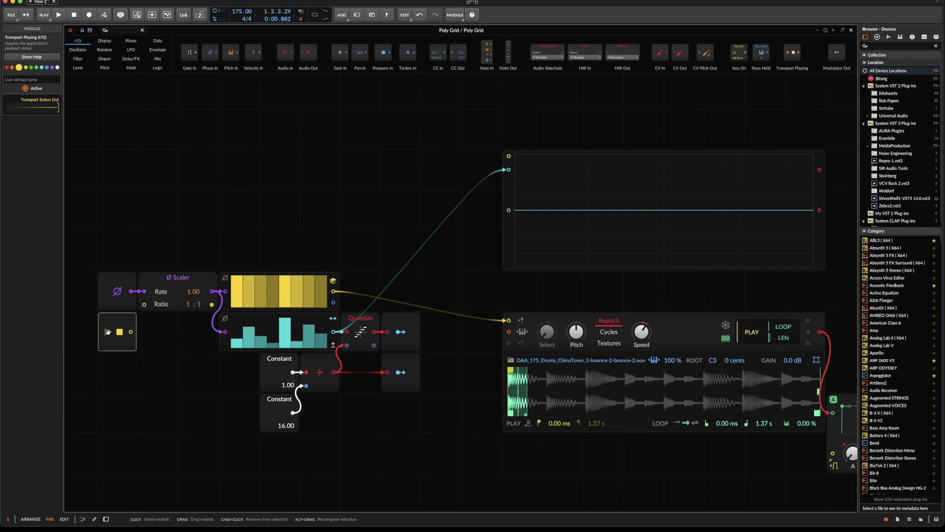
drag(160, 310, 150, 306)
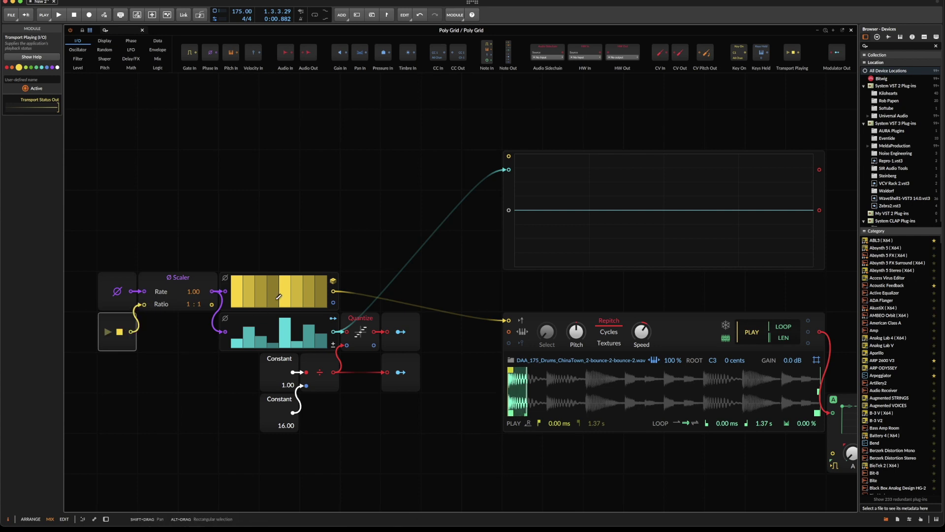
key(space)
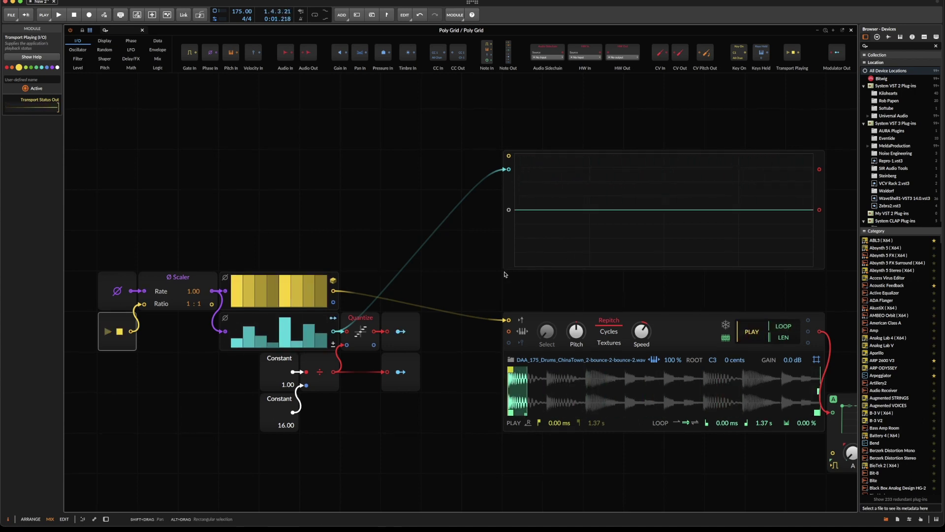
Move the Oscilloscope higher in the patch to leave more free space above the Sampler
scroll(505, 273, down, 2)
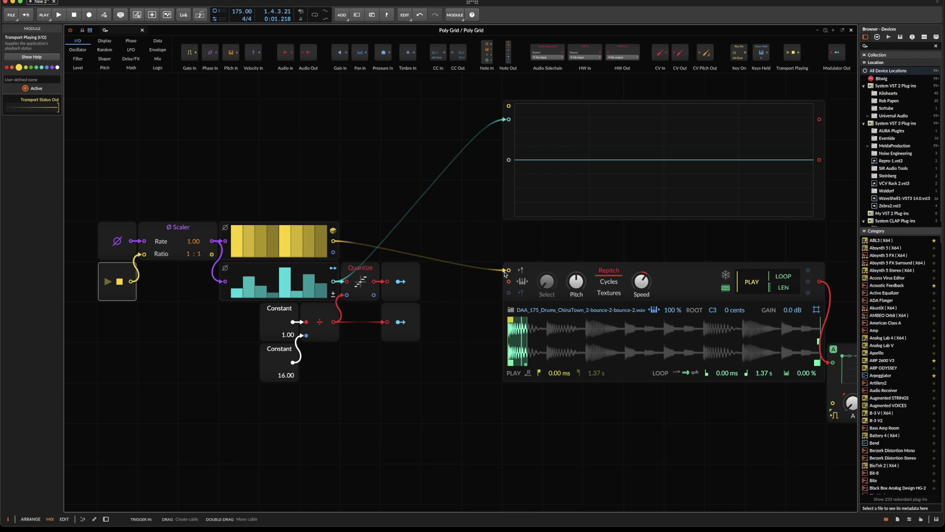
drag(514, 200, 525, 117)
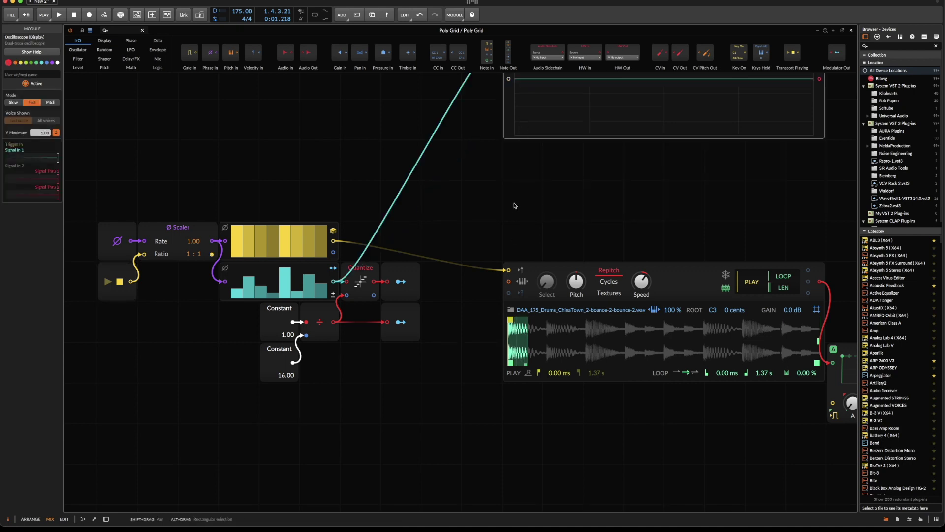
scroll(514, 205, right, 8)
scroll(514, 205, left, 7)
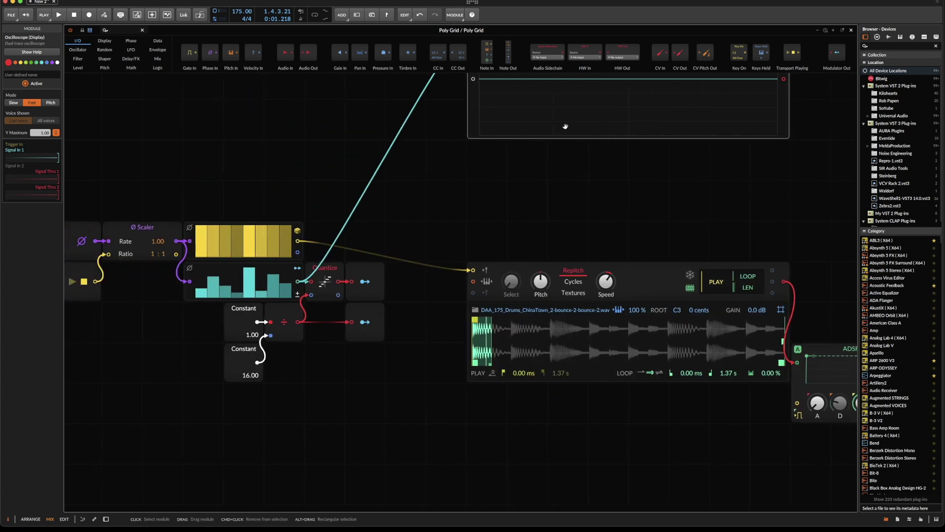
Connect the Probabilities output to the ADSR's gate input and test it with playback
scroll(571, 211, right, 10)
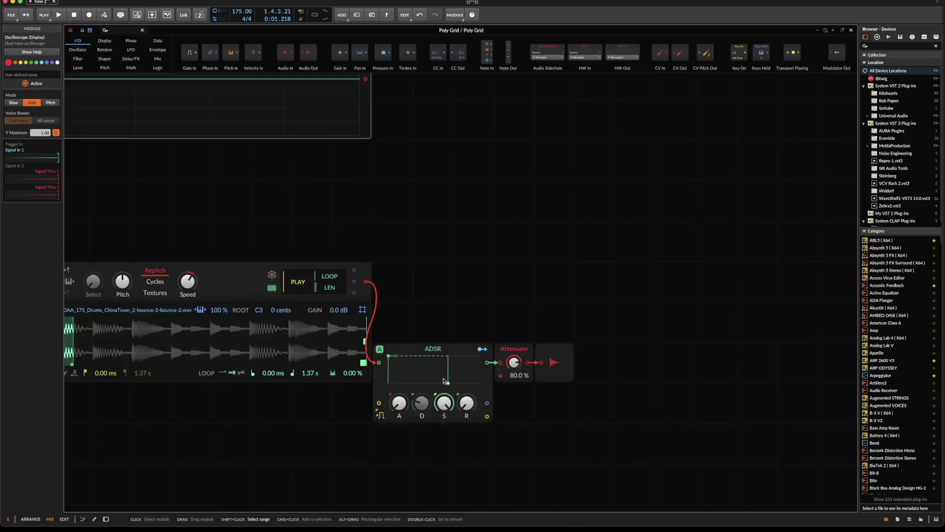
scroll(628, 409, left, 8)
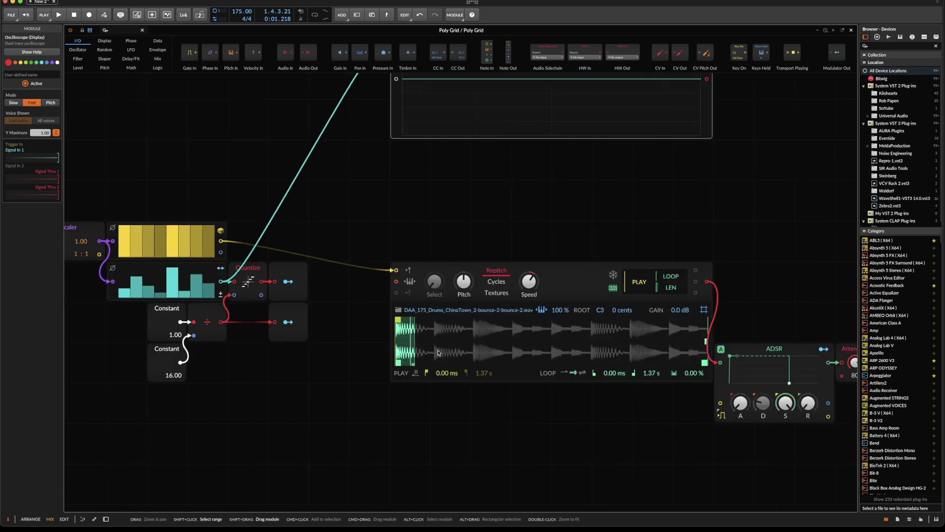
scroll(628, 410, right, 1)
drag(679, 404, 180, 241)
key(space)
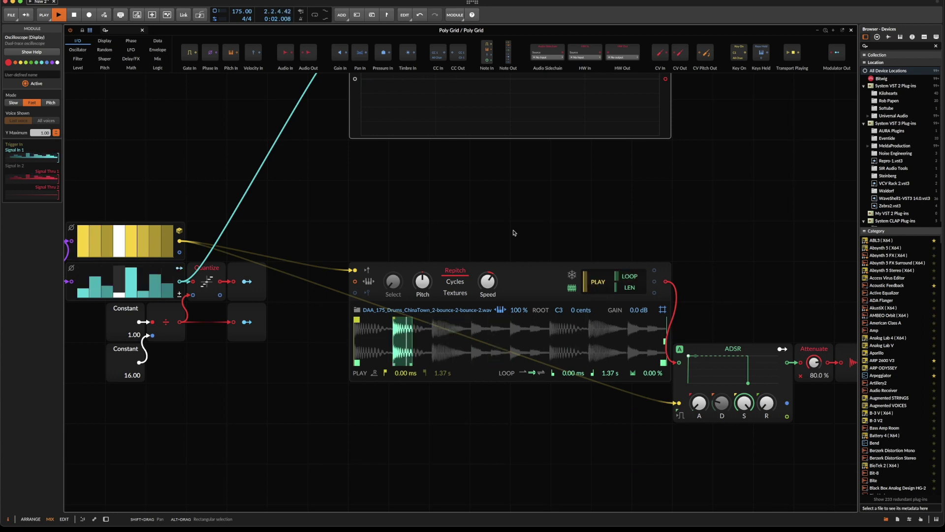
key(space)
Set the lower Constant feeding the divider to 8.00 and test the coarser slicing with playback
drag(132, 374, 132, 394)
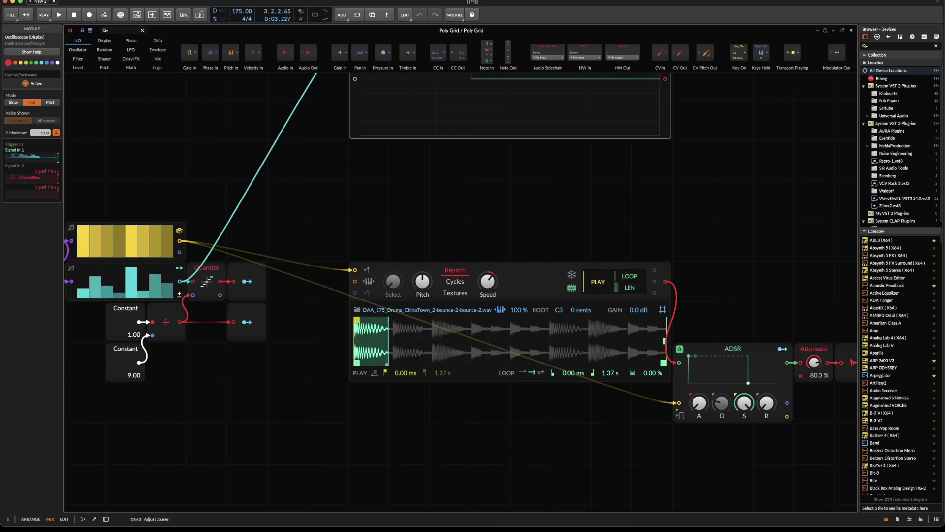
key(space)
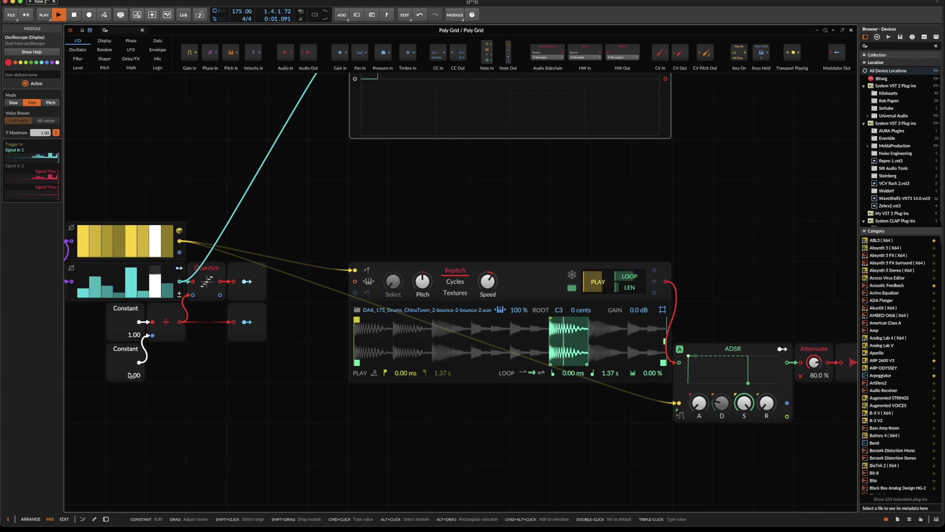
key(space)
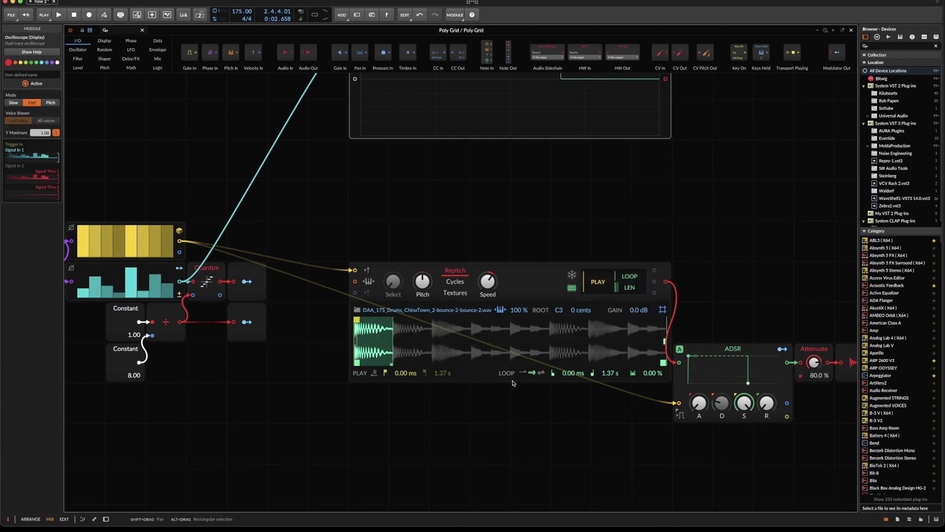
Try a Gate Length module above Quantize with a length of 83.9 ms, and delete it
click(696, 351)
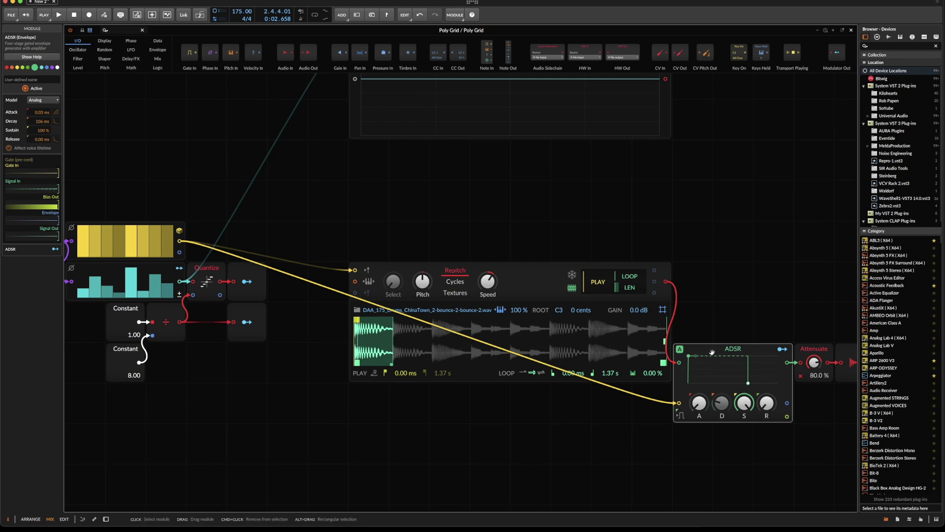
click(156, 69)
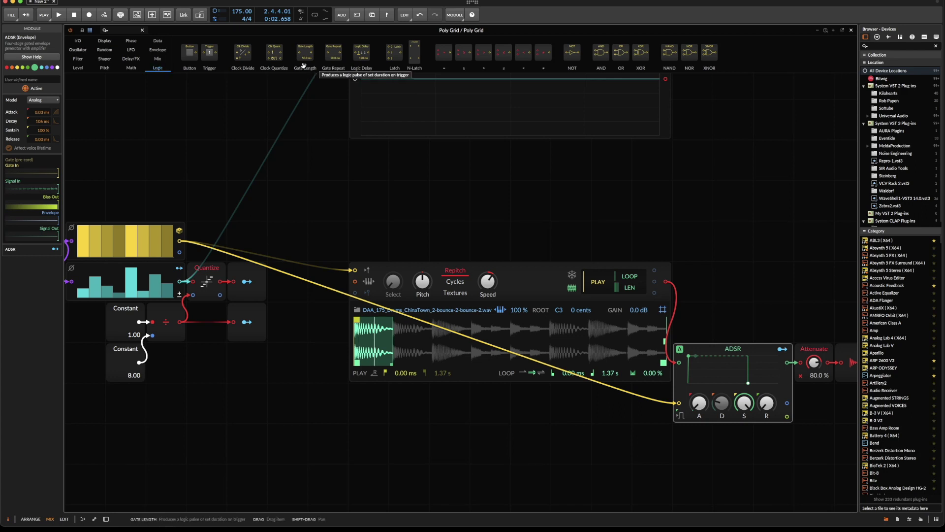
drag(305, 49, 287, 157)
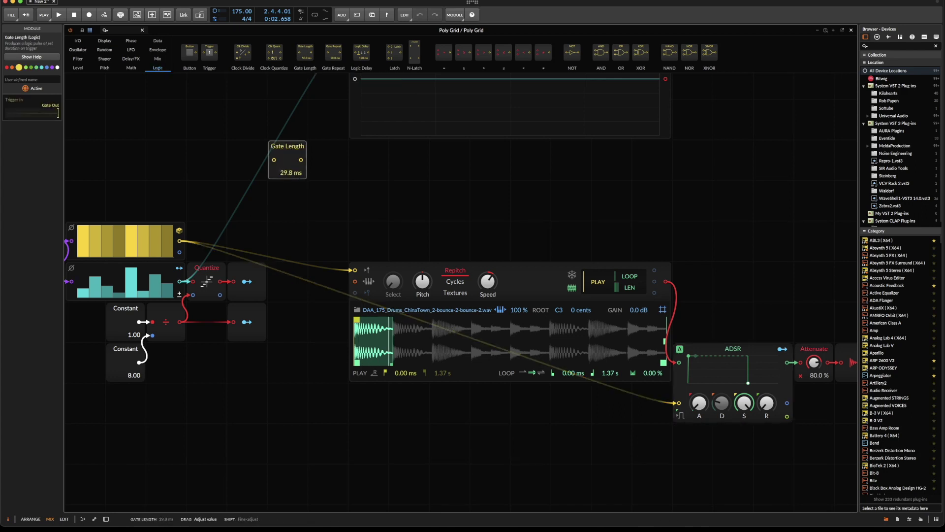
scroll(287, 176, up, 5)
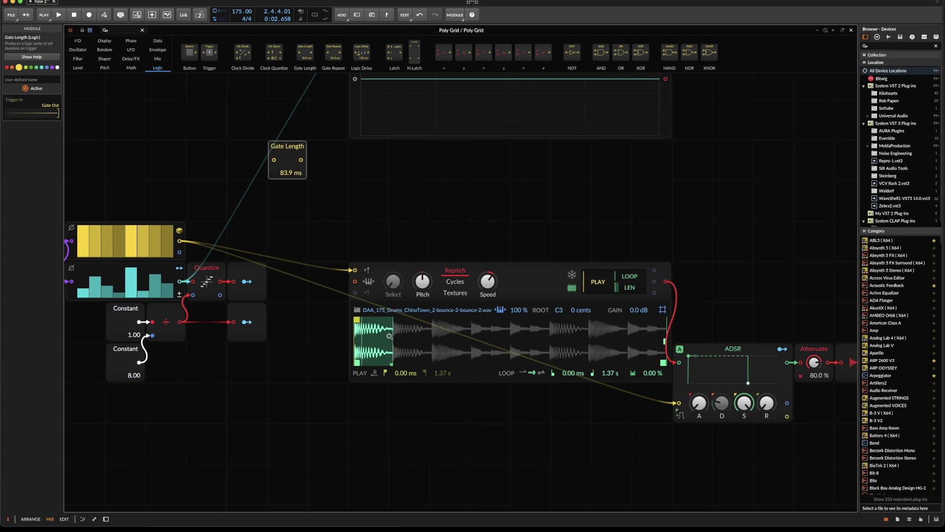
click(127, 369)
drag(256, 134, 331, 180)
key(Delete)
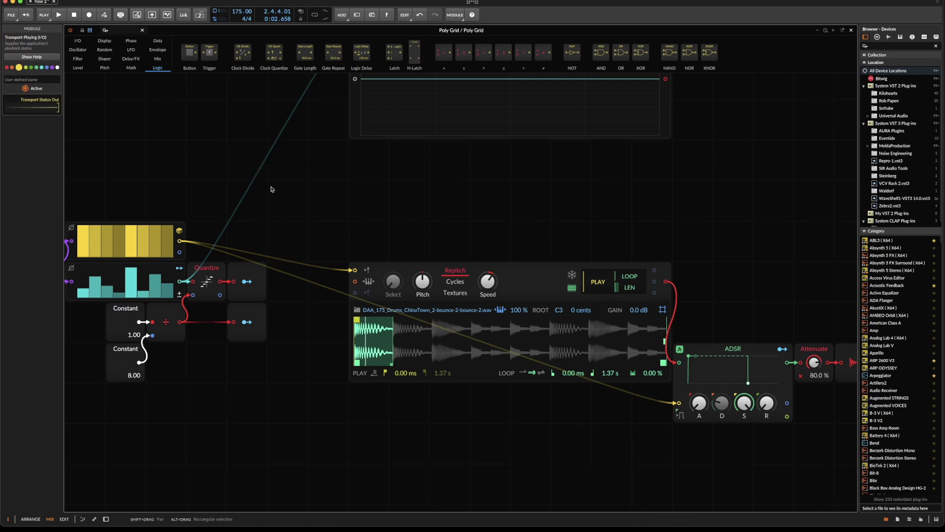
Add an LFO module between the Oscilloscope and the Sampler and set it to a pulse wave with 97 % width
click(131, 50)
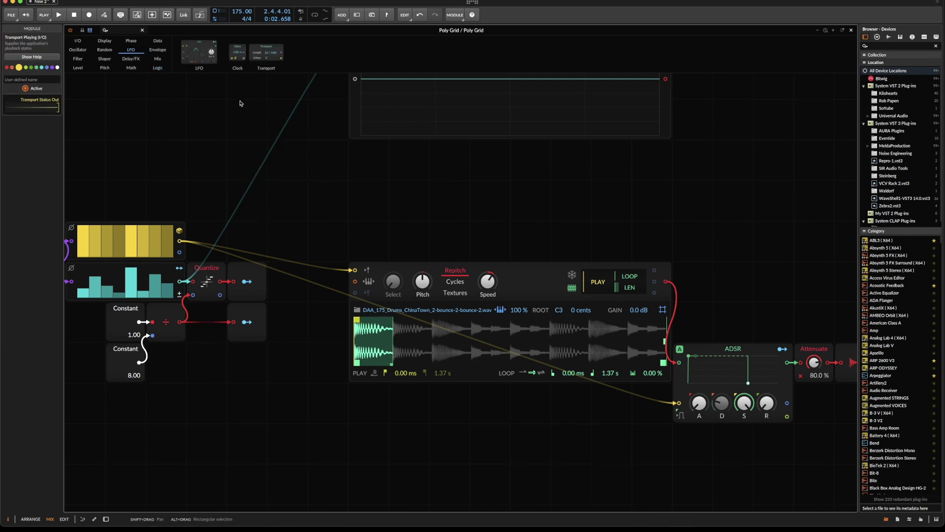
drag(205, 48, 447, 166)
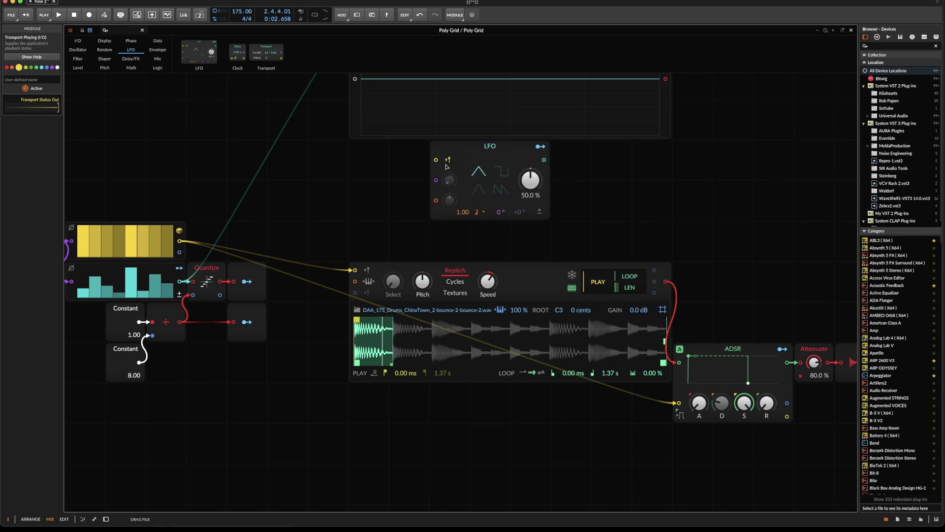
click(504, 172)
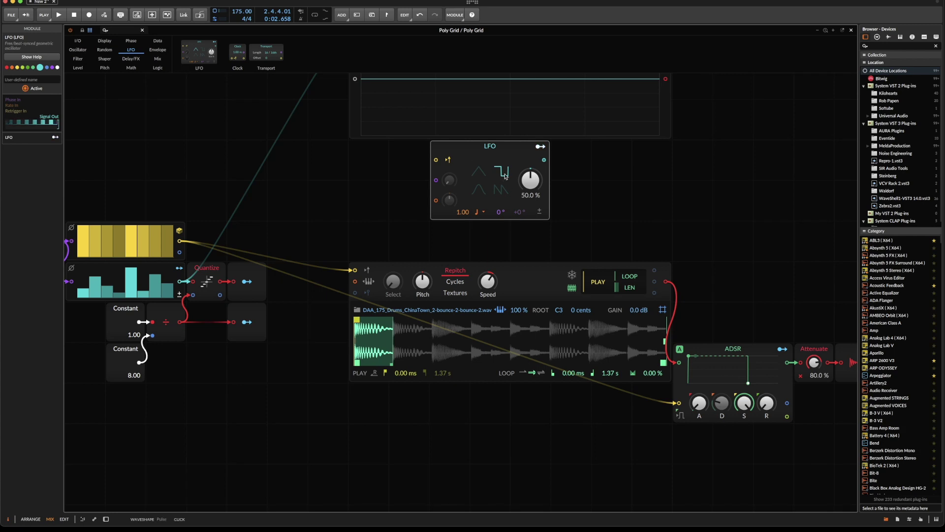
mouse_move(530, 179)
mouse_down()
mouse_move(530, 157)
mouse_move(541, 188)
mouse_up()
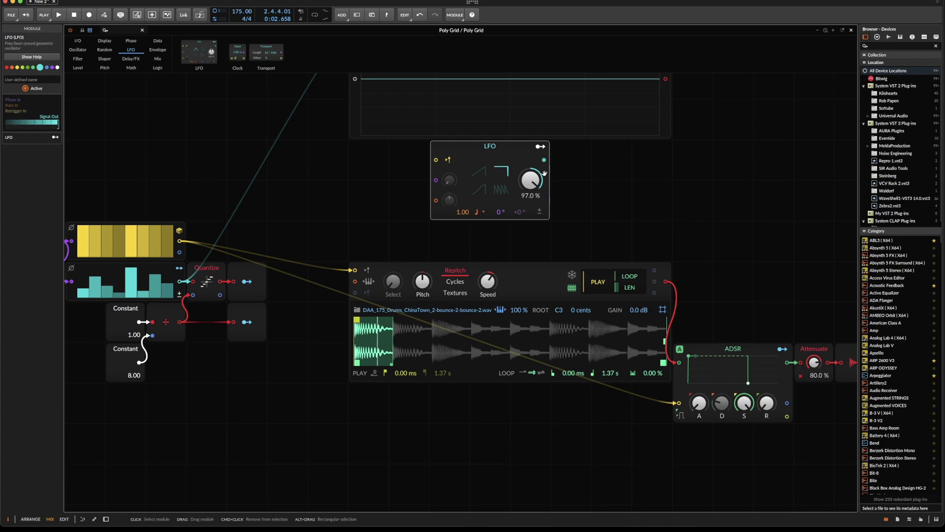
Try feeding the LFO's output into the ADSR's gate input, and set the LFO's pulse width to 96 %
drag(544, 160, 679, 404)
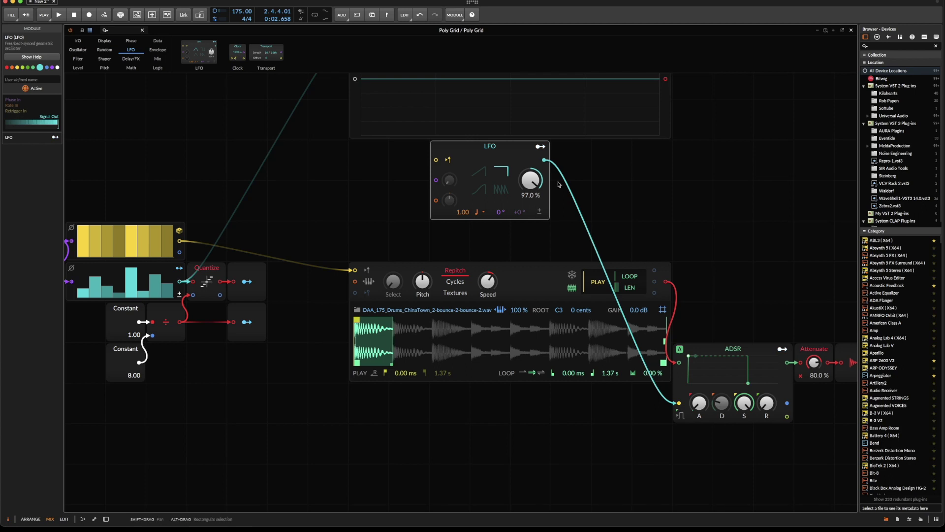
mouse_move(530, 181)
mouse_down()
mouse_move(532, 213)
mouse_move(532, 185)
mouse_up()
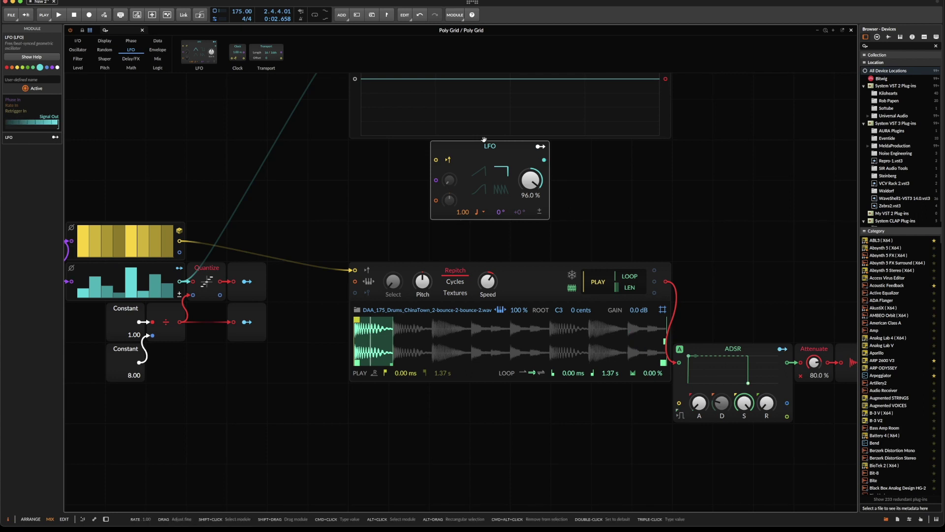
Turn off the LFO's retrigger option, set its timebase to Hold, and raise its phase modulation amount to maximum
click(449, 162)
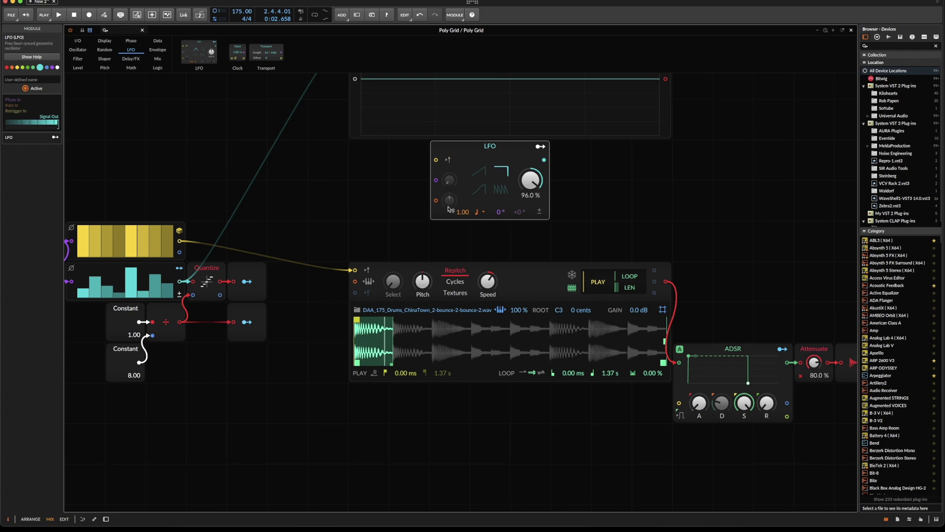
click(484, 212)
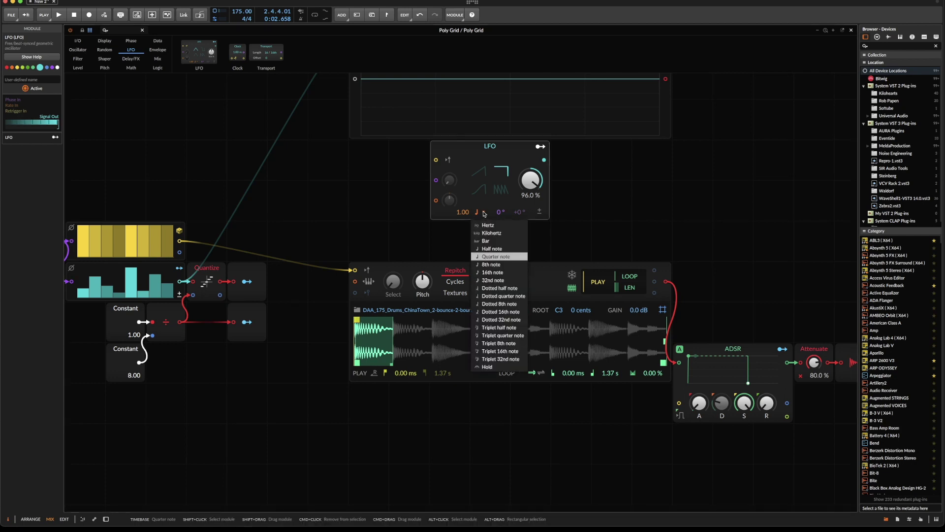
click(490, 366)
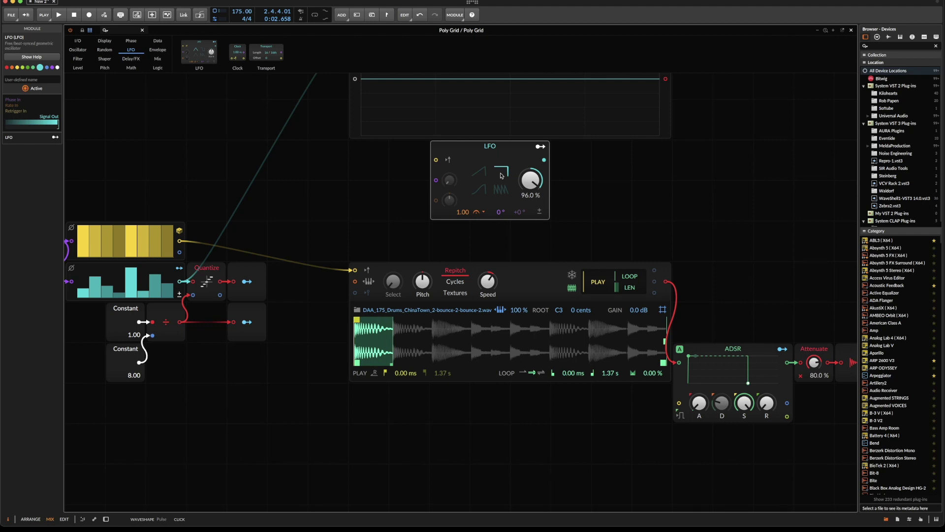
mouse_move(450, 180)
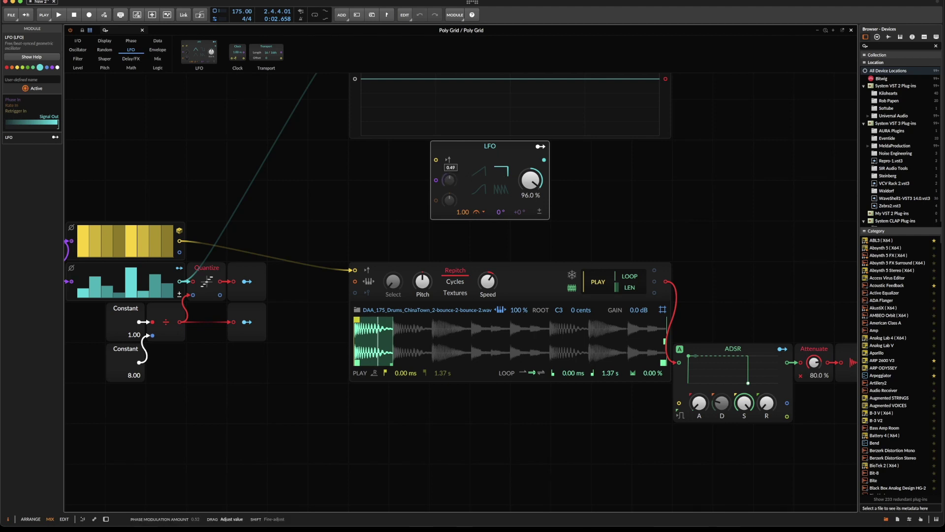
drag(450, 180, 450, 178)
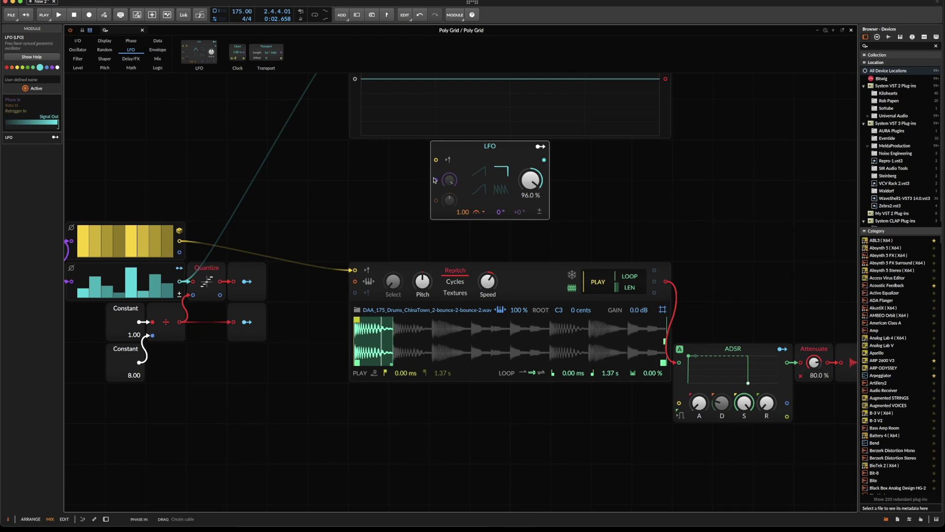
Connect the phase Scaler's phase output to the LFO's phase input
scroll(433, 180, left, 3)
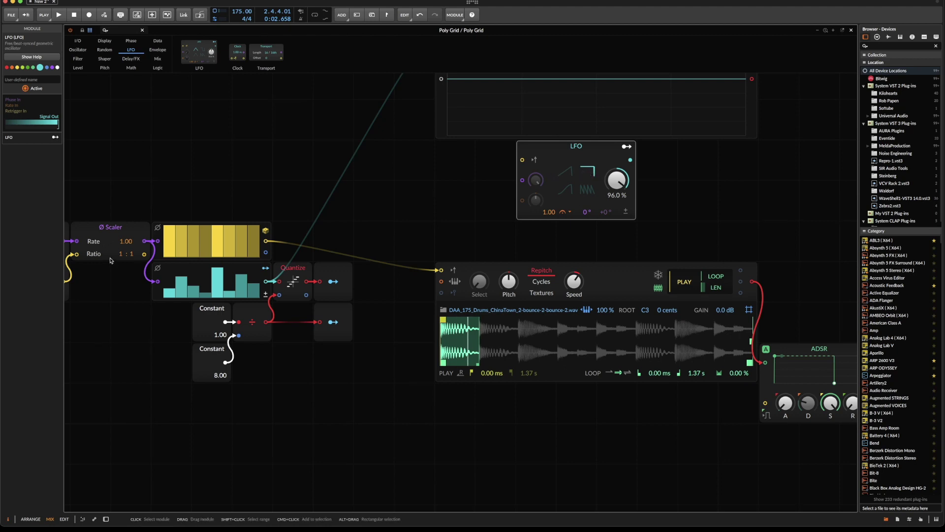
click(121, 241)
drag(144, 241, 520, 183)
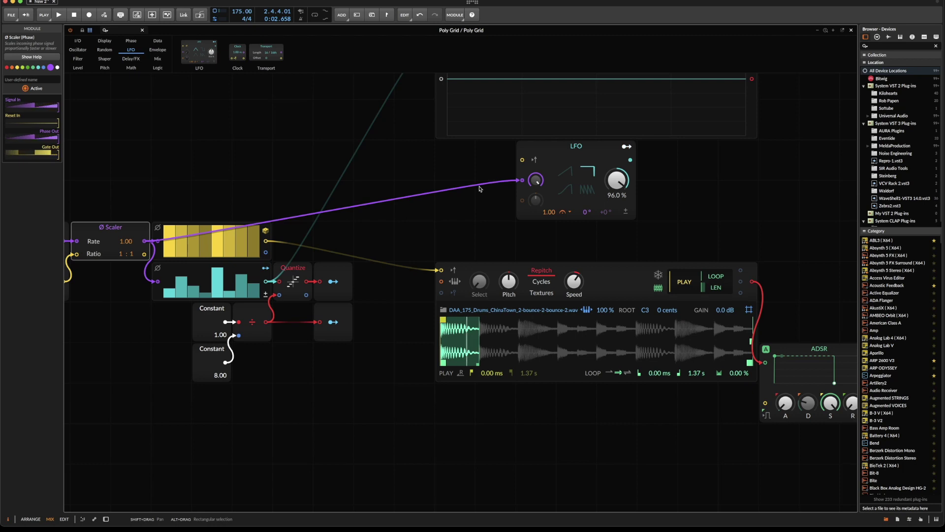
Duplicate the phase Scaler, place the copy before the LFO to feed its phase input, and set its ratio to 8 : 1
click(157, 41)
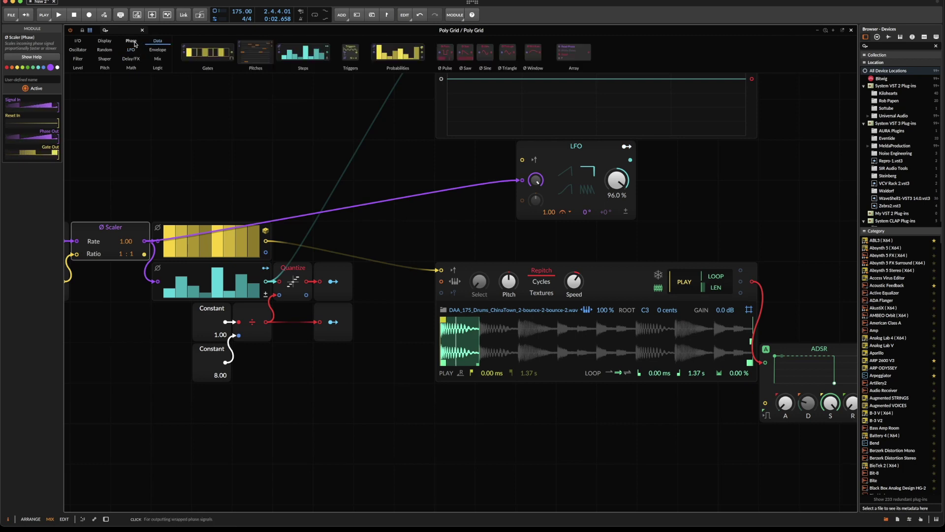
click(132, 42)
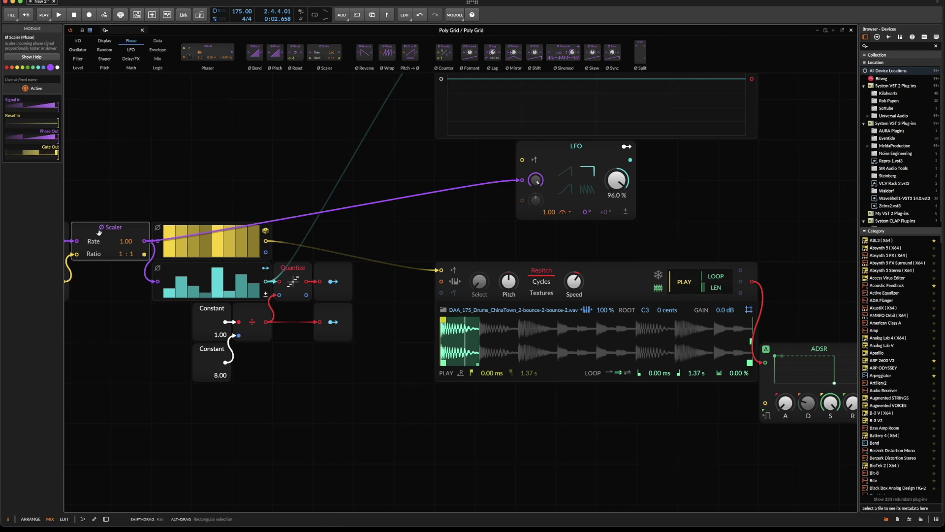
key(super+d)
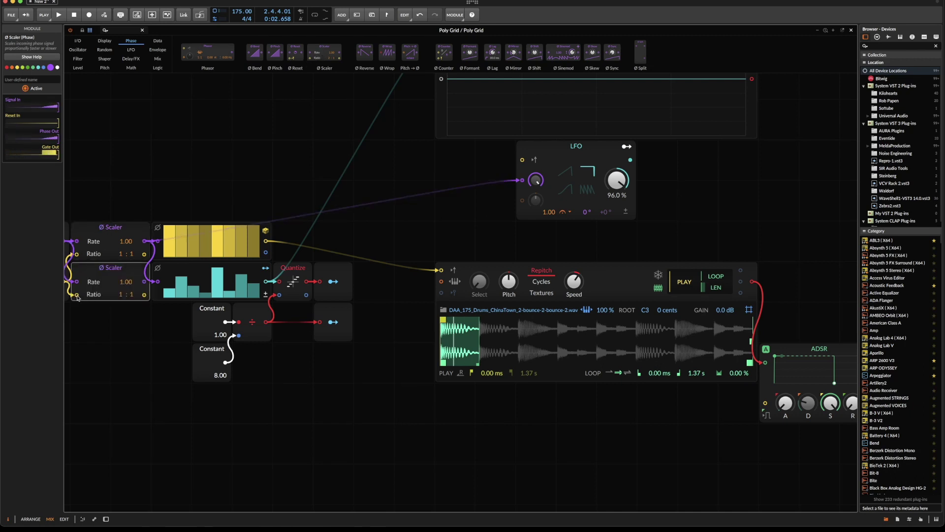
drag(112, 269, 422, 223)
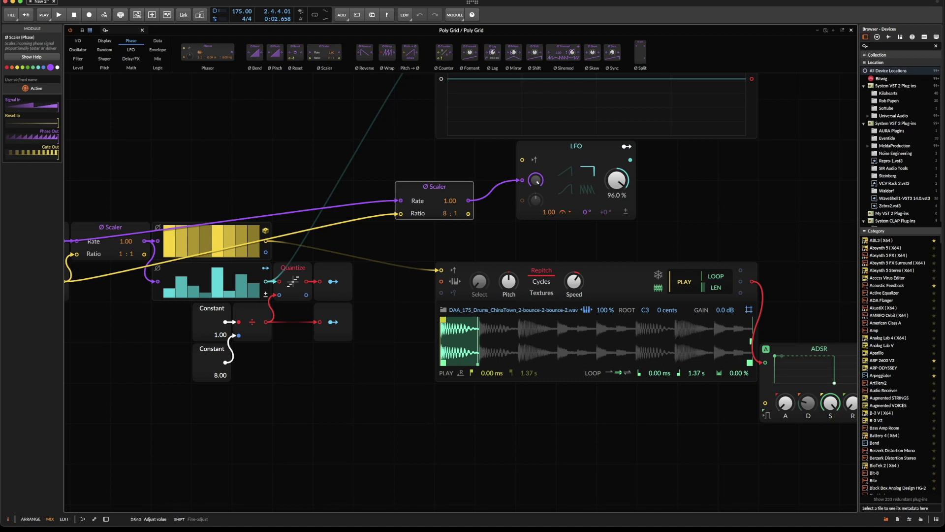
Feed the new Scaler's phase output into the Oscilloscope's second signal input and examine the phase signal
drag(469, 200, 442, 80)
scroll(509, 181, up, 3)
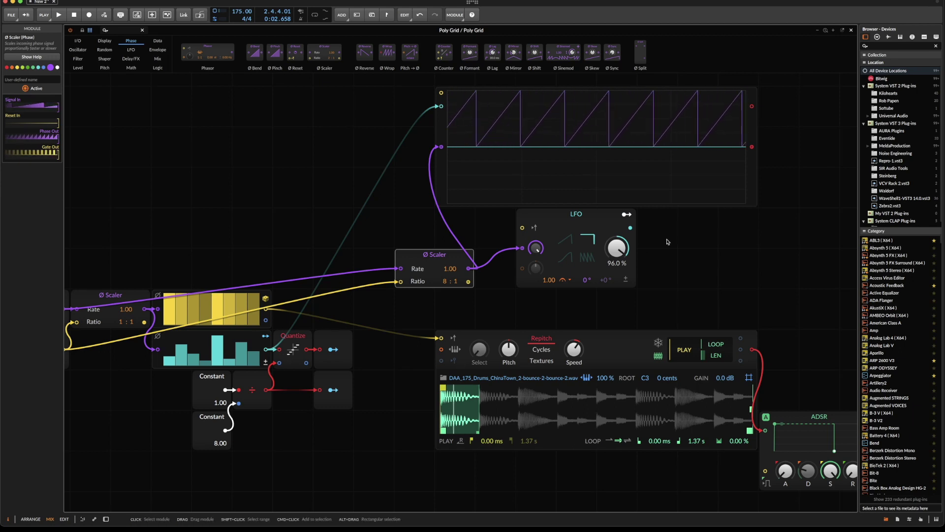
Connect the LFO's output to the ADSR's gate input and start playback to test the gating
scroll(666, 242, down, 3)
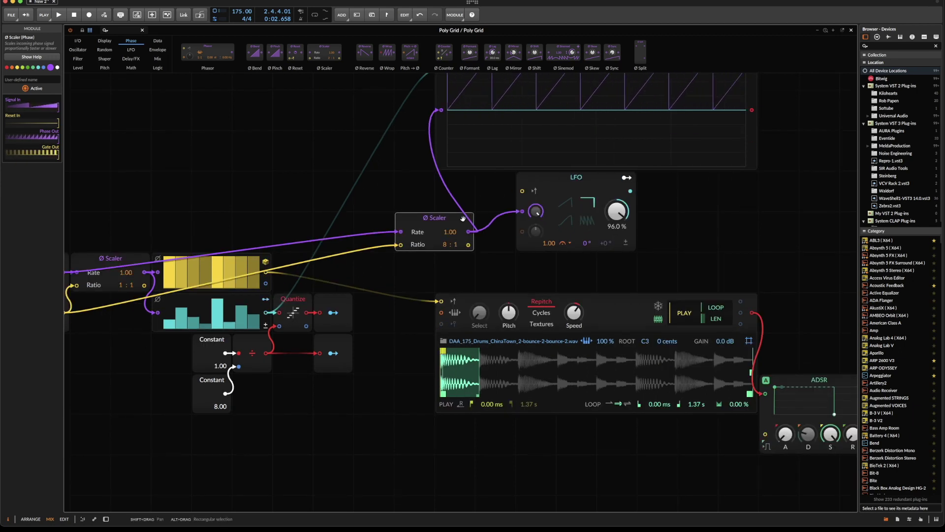
drag(630, 191, 765, 434)
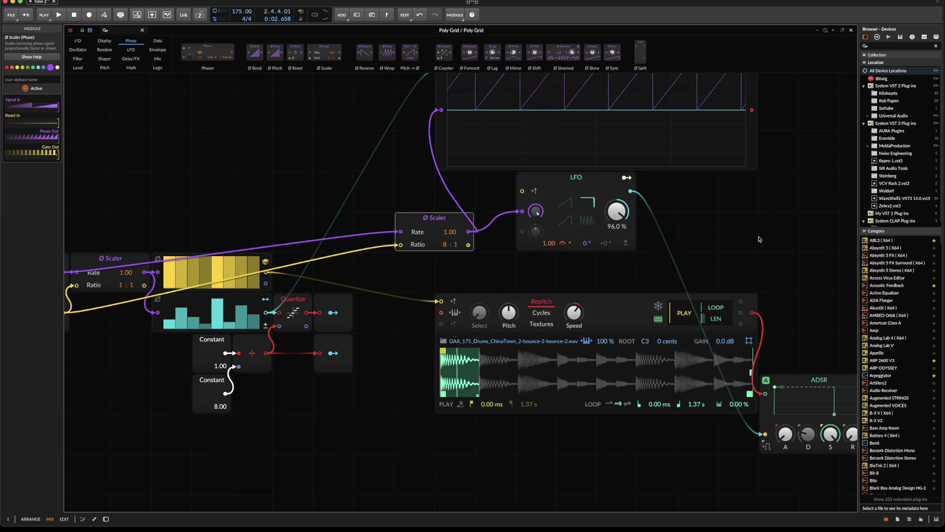
key(space)
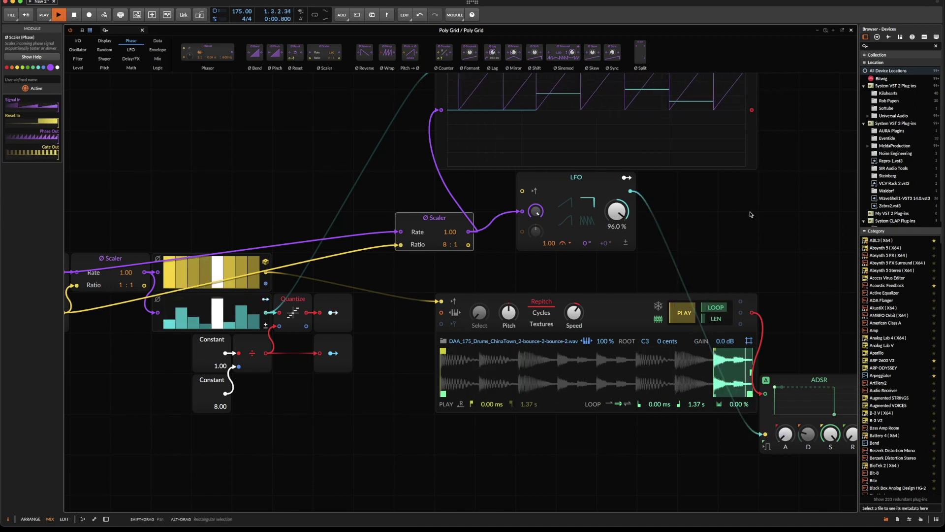
Set the LFO's pulse width to 98.5 % during playback and stop the transport
mouse_move(616, 211)
mouse_down()
mouse_move(616, 222)
mouse_move(616, 200)
mouse_up()
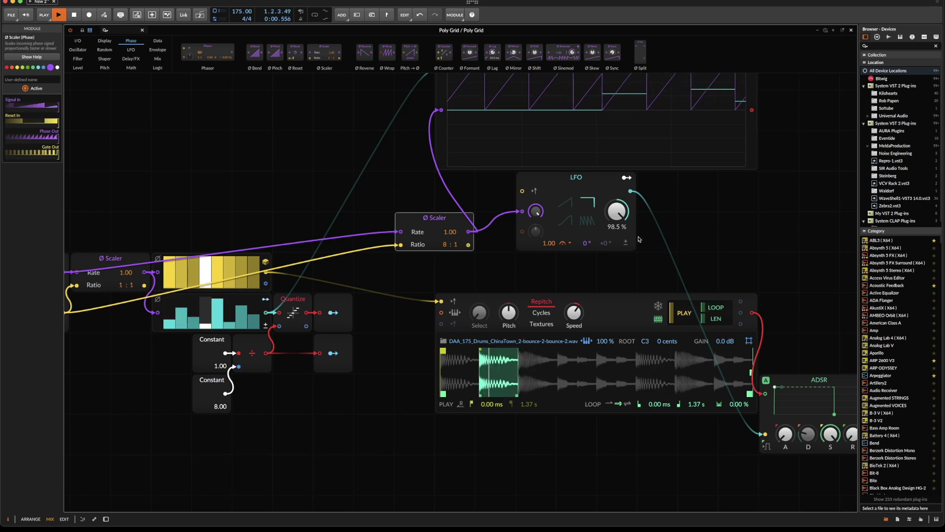
key(space)
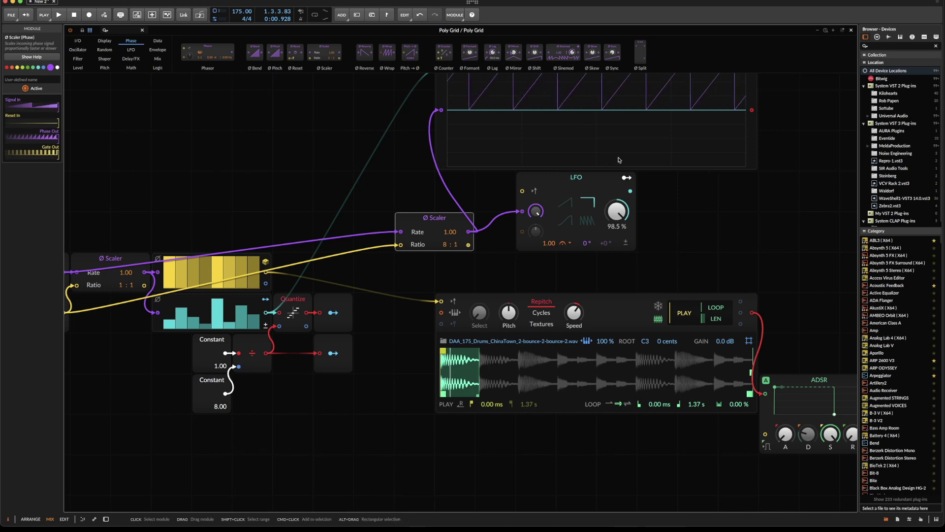
click(595, 186)
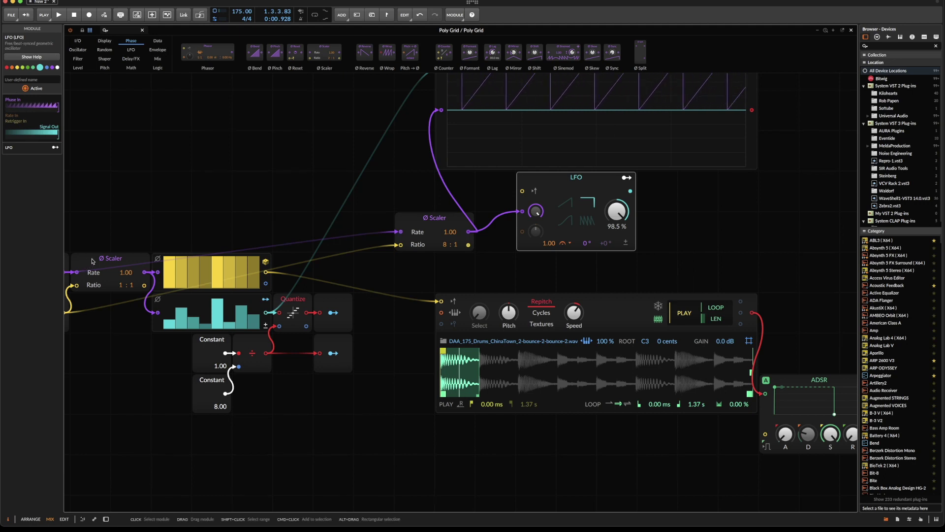
Duplicate the Transport Playing module and place the copy directly after the LFO
scroll(158, 288, left, 5)
click(126, 301)
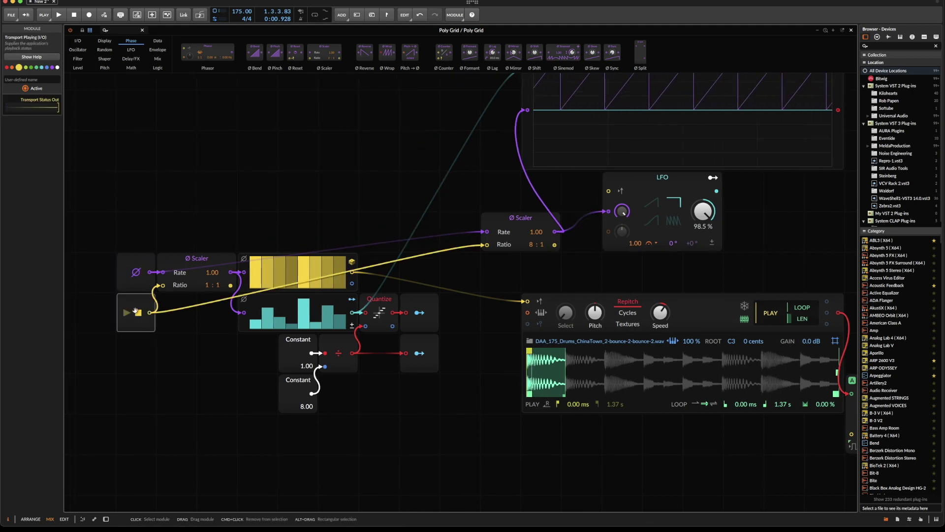
key(ctrl+d)
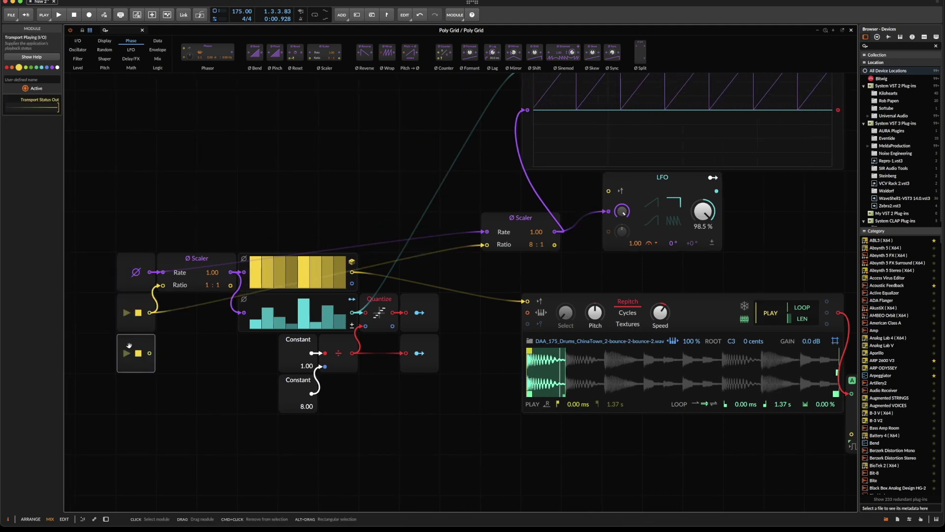
drag(541, 303, 705, 247)
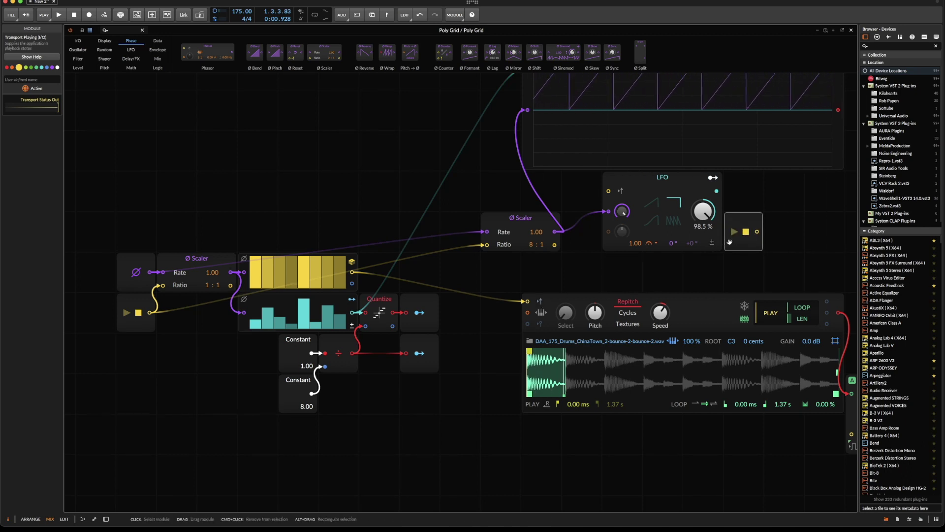
Add a Select module after the copied Transport Playing module and feed the LFO's output into its second signal input
scroll(661, 213, right, 5)
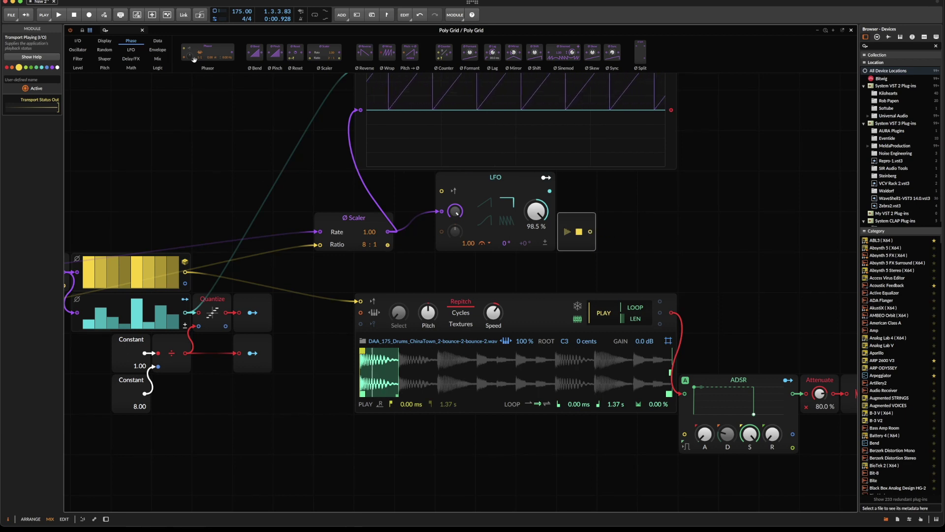
click(153, 68)
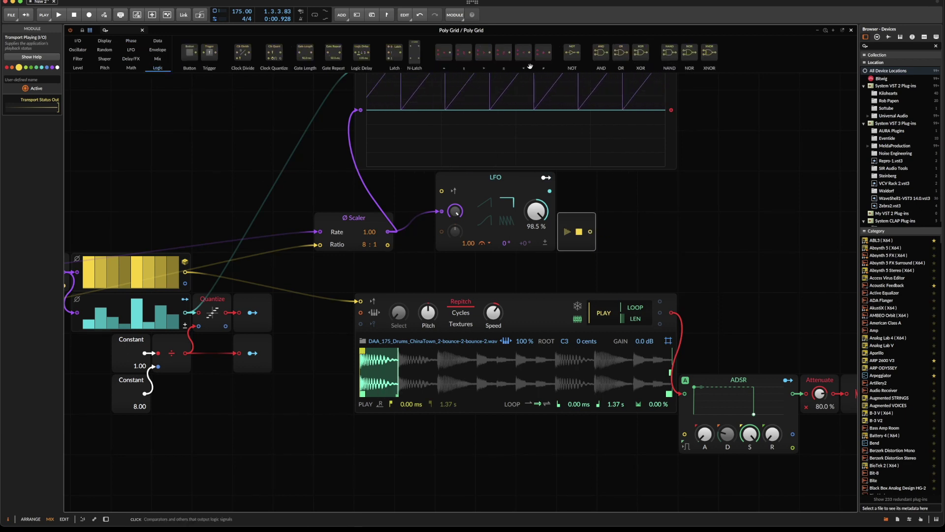
click(518, 181)
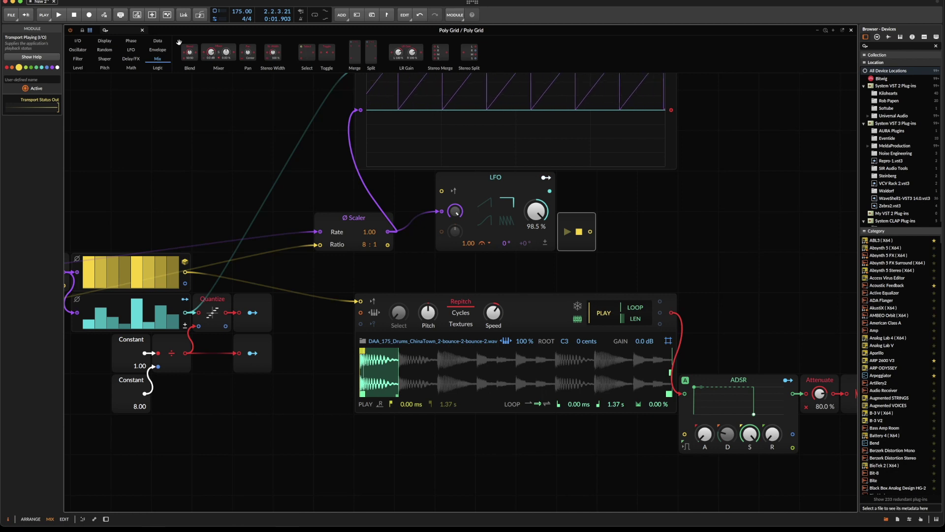
drag(309, 49, 636, 221)
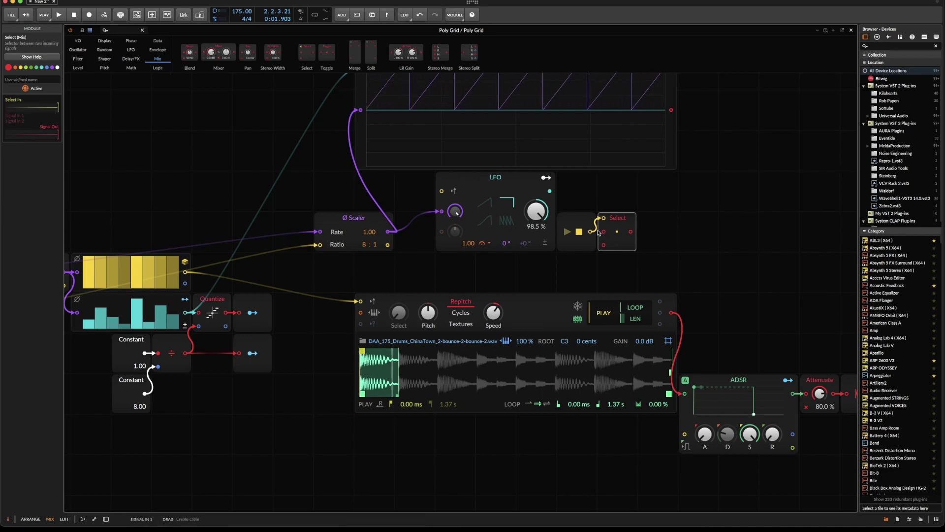
drag(609, 262, 604, 245)
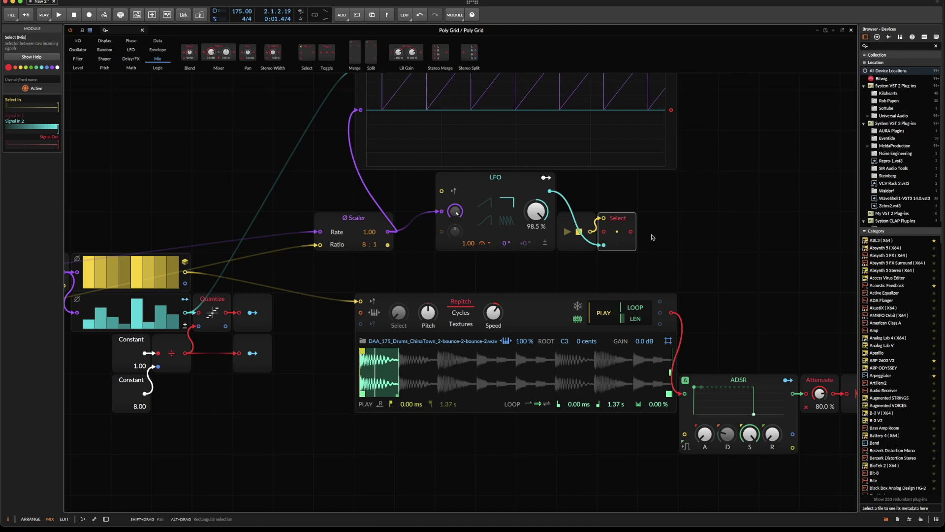
Connect the Select module's output to the ADSR's gate input and test the gating with playback
drag(632, 231, 686, 434)
key(space)
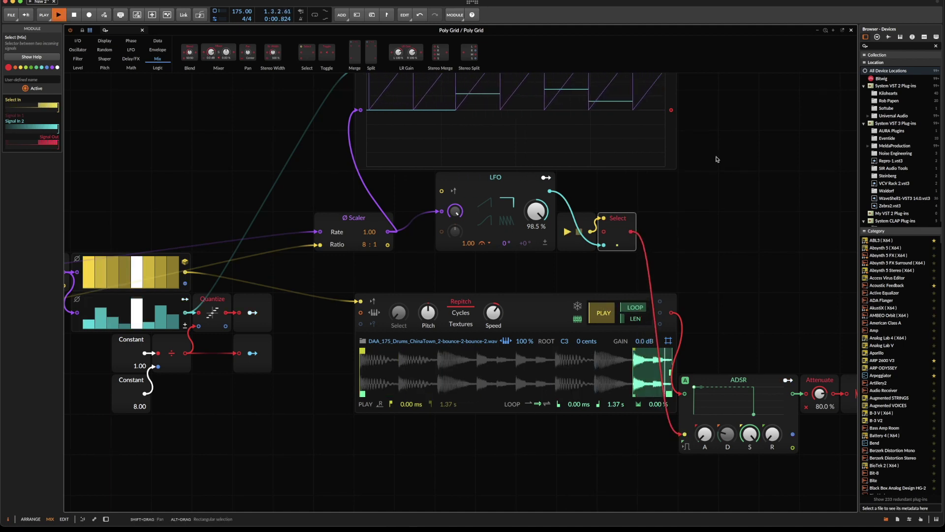
key(space)
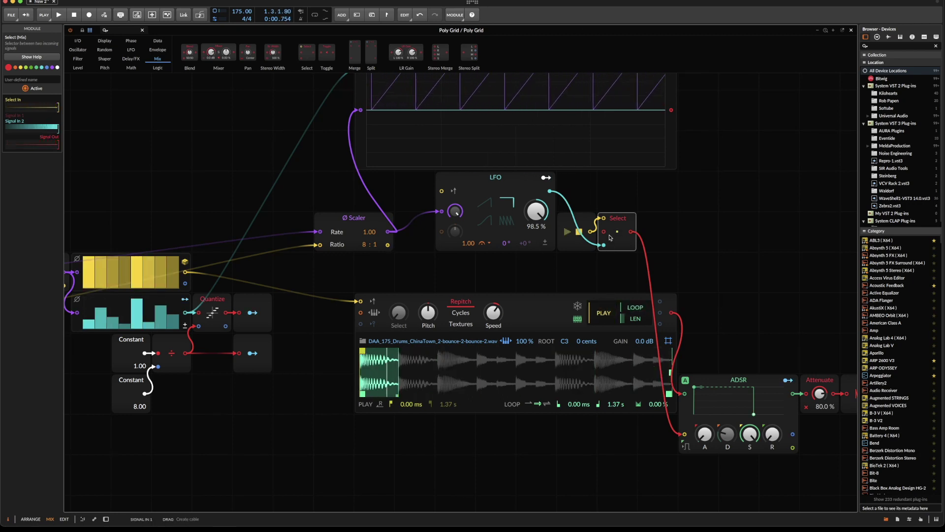
Move Quantize, both Modulator Outs, the Divide and its two Constants closer to the Sampler to clear space beside the Steps module
drag(415, 477, 587, 368)
drag(378, 174, 457, 185)
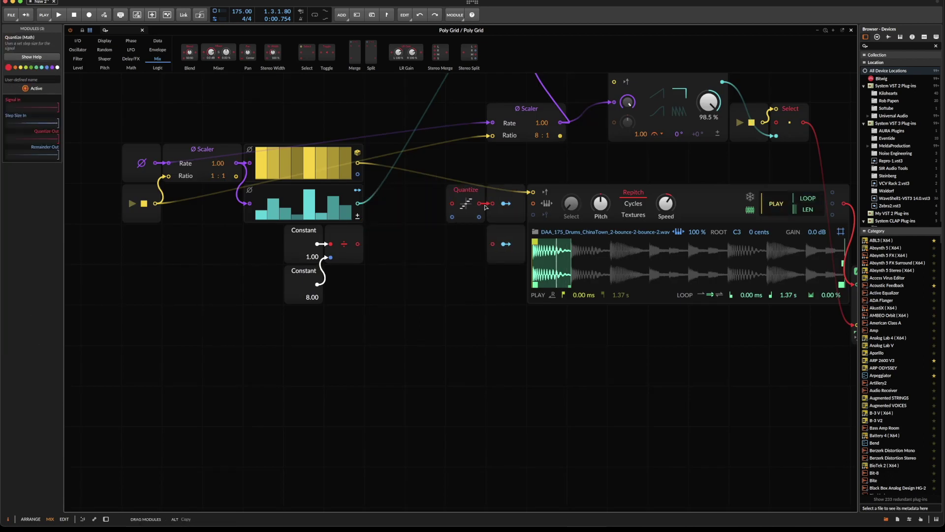
click(308, 238)
drag(308, 238, 429, 237)
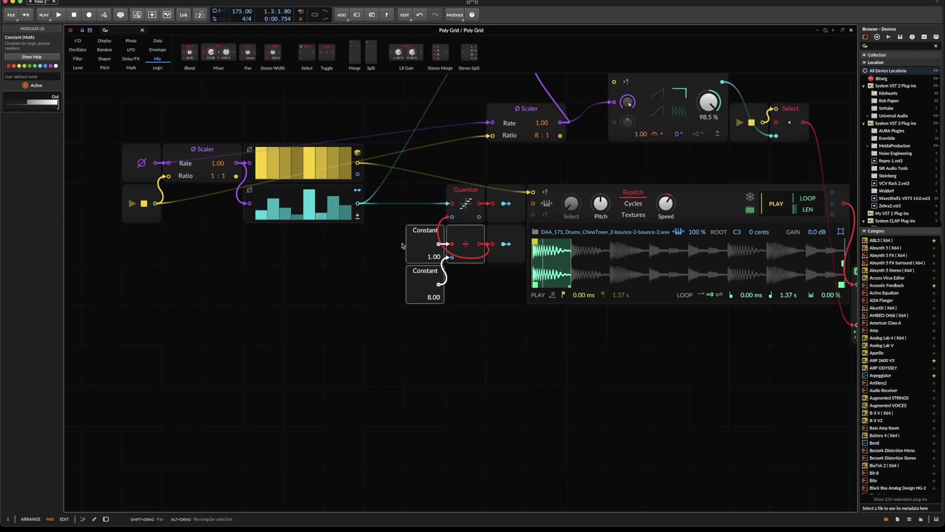
Duplicate the Steps module below the original and set all steps of the copy to zero
click(251, 216)
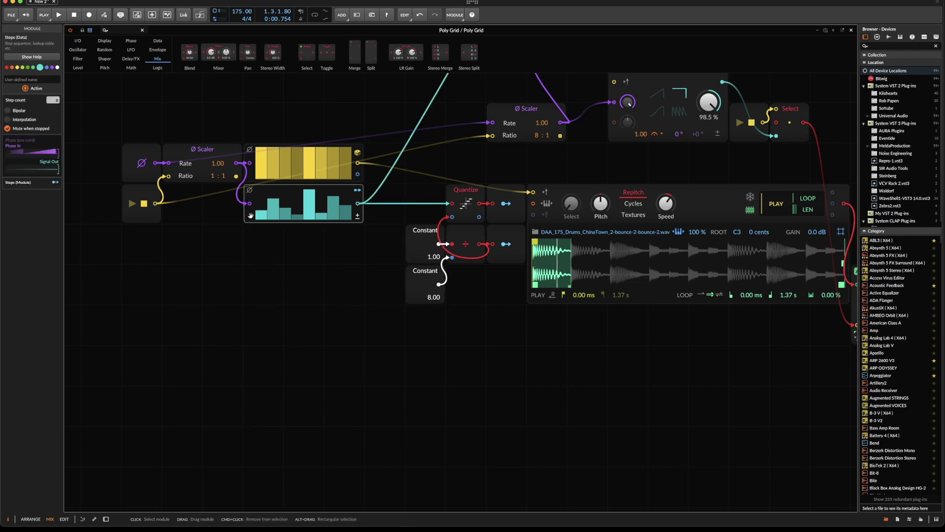
key(super+d)
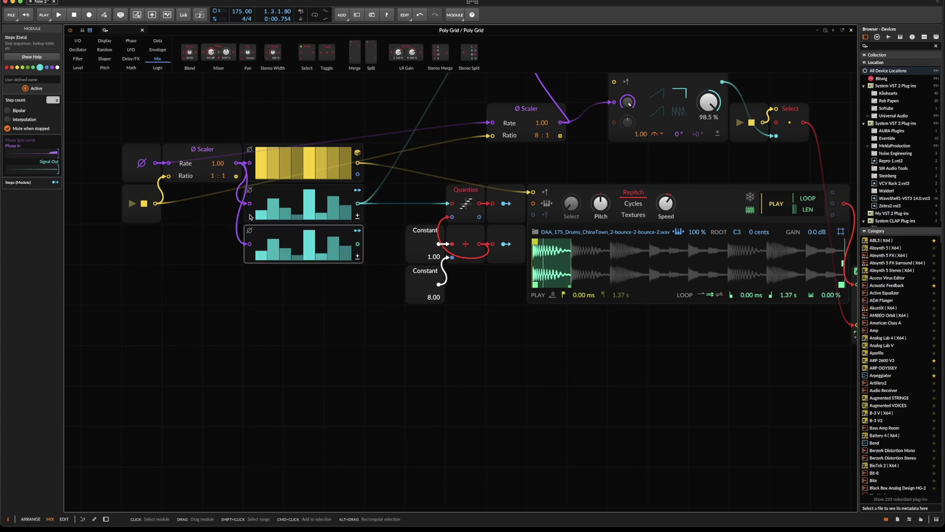
drag(257, 259, 352, 260)
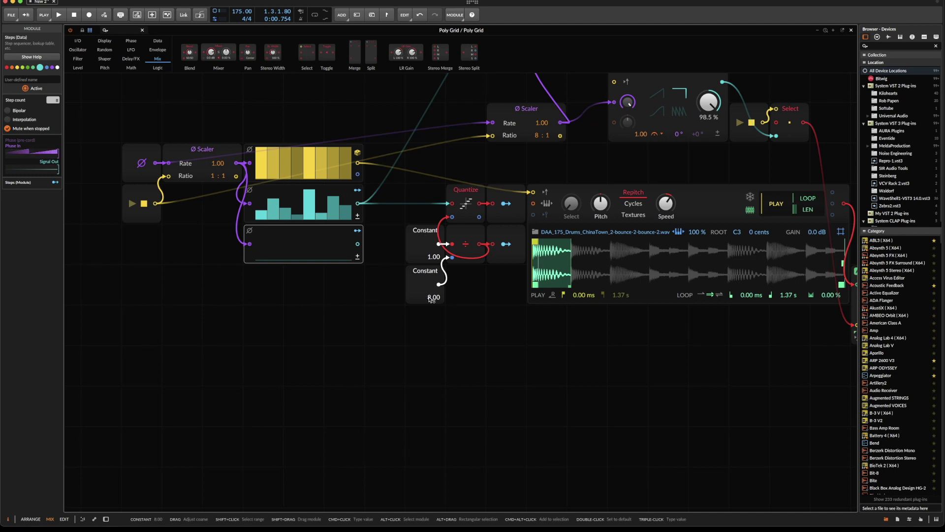
Duplicate the 8.00 Constant that feeds the Divide module, placing the copy below it
click(502, 233)
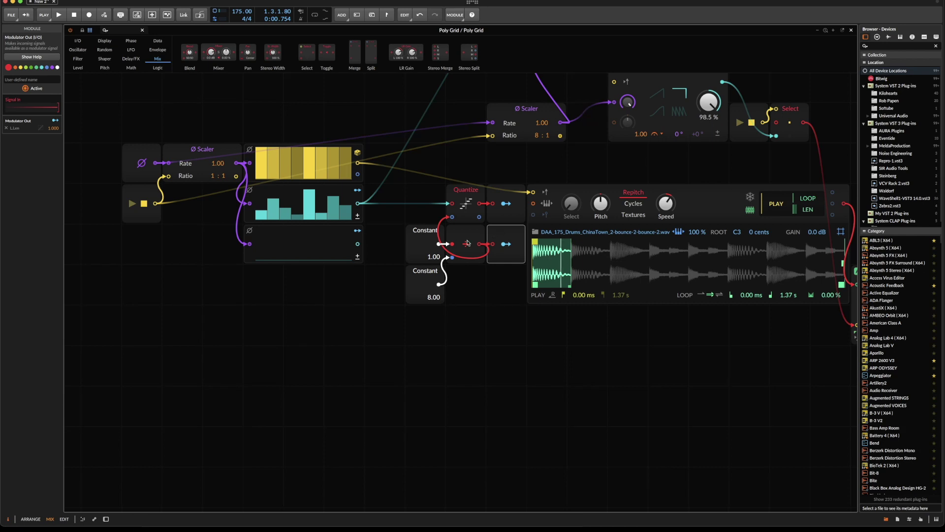
drag(401, 244, 429, 299)
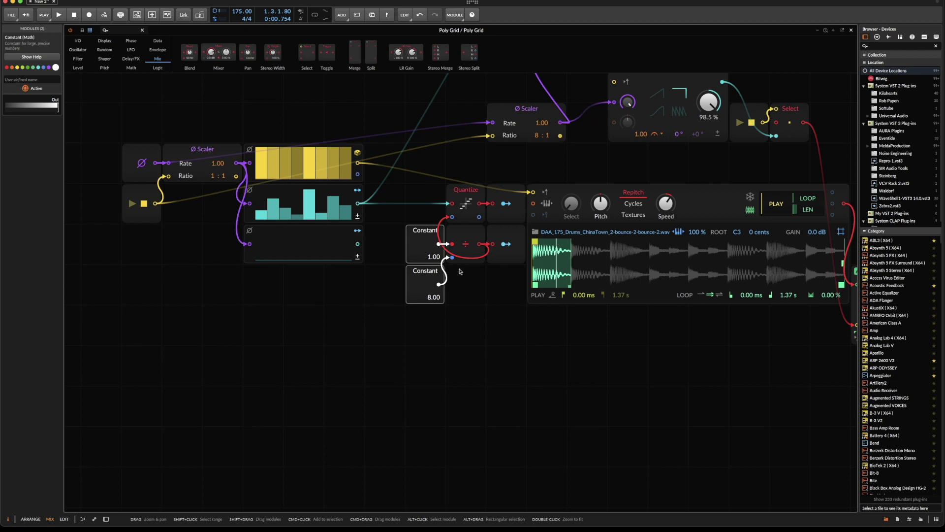
click(434, 276)
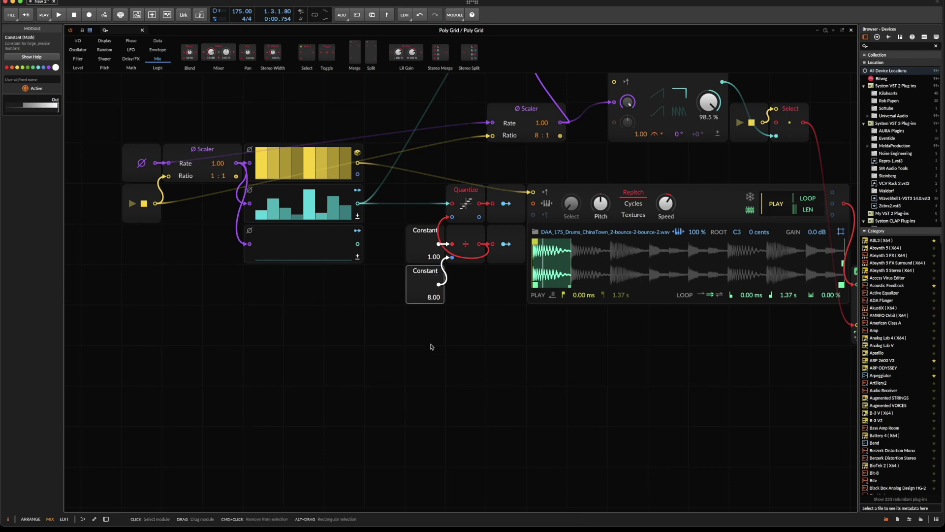
scroll(397, 313, down, 1)
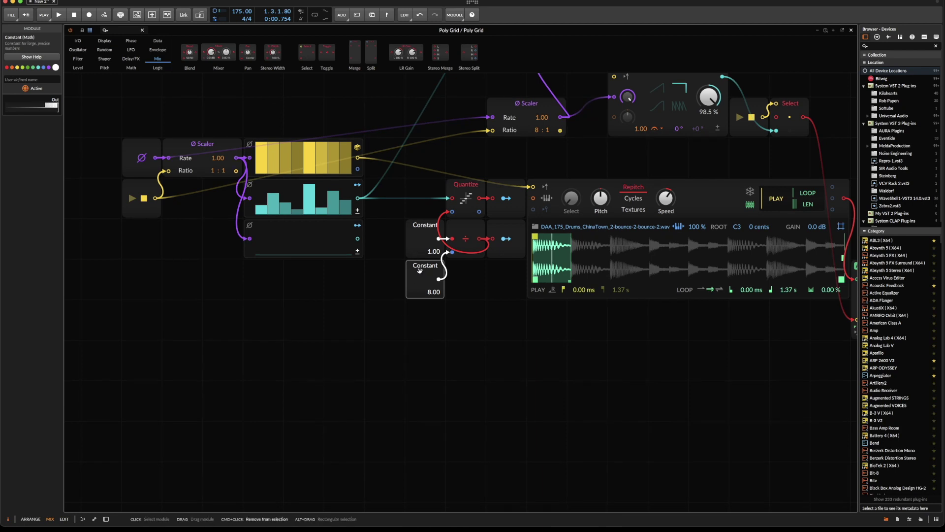
key(super+d)
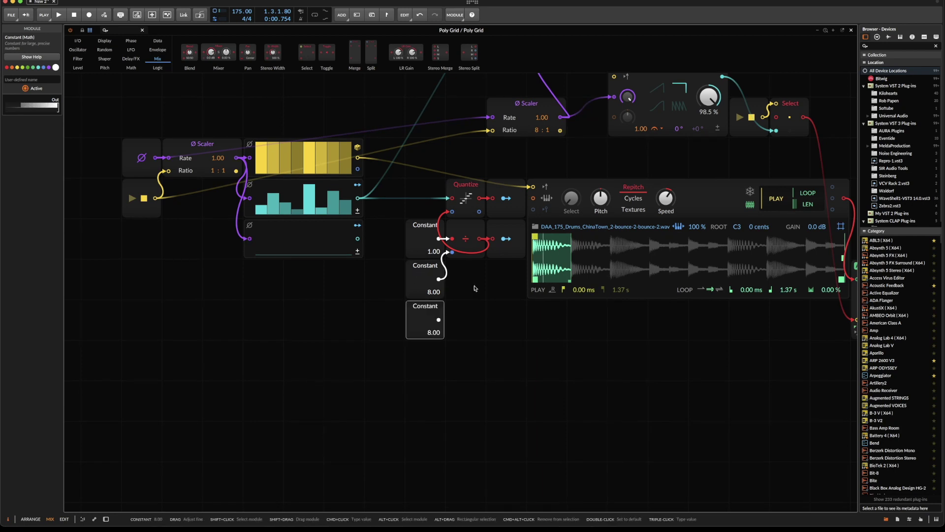
Make three more copies of the new Constant and set the four stacked copies to 1.00, 2.00, 4.00 and 8.00
click(462, 231)
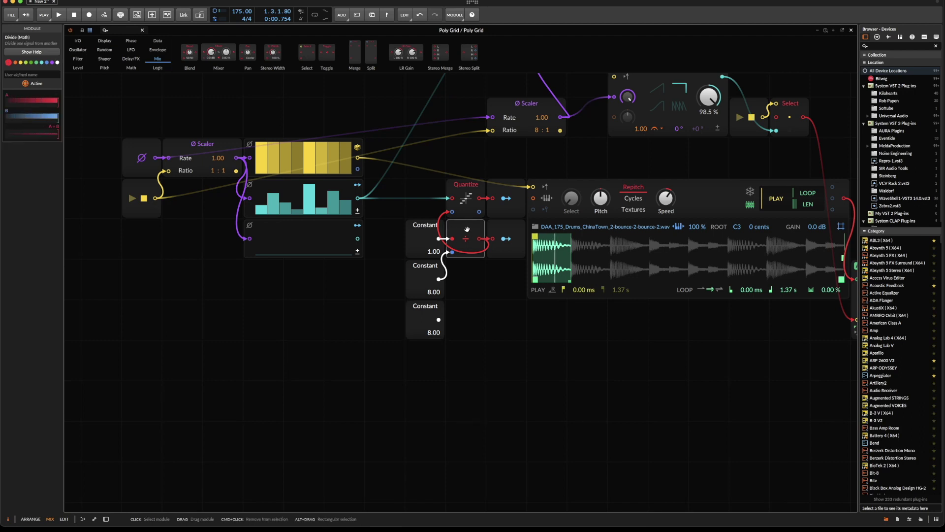
drag(403, 234, 469, 283)
click(473, 235)
click(422, 315)
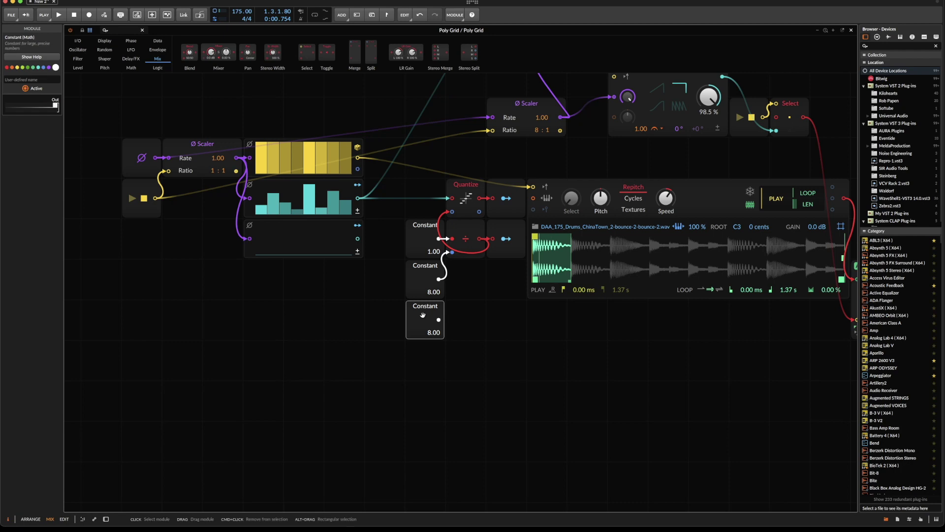
key(super+d)
key(super+d)
key(super+d)
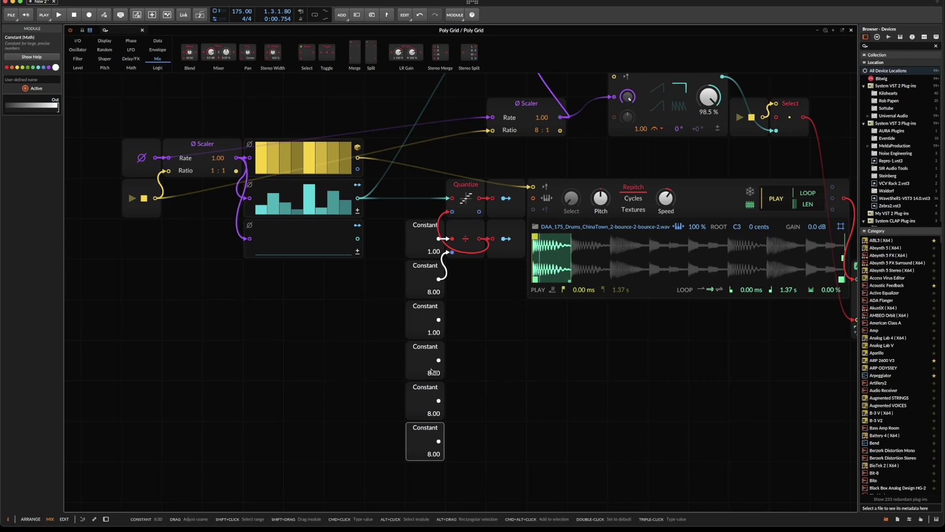
drag(433, 376, 433, 405)
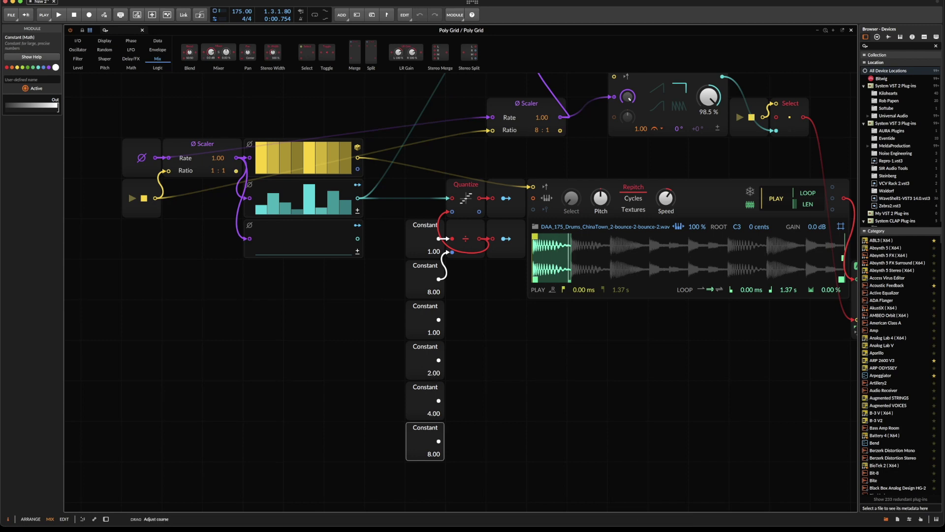
Add a Merge module with four input ports and align it beside the four new Constants
drag(389, 321, 460, 453)
click(504, 400)
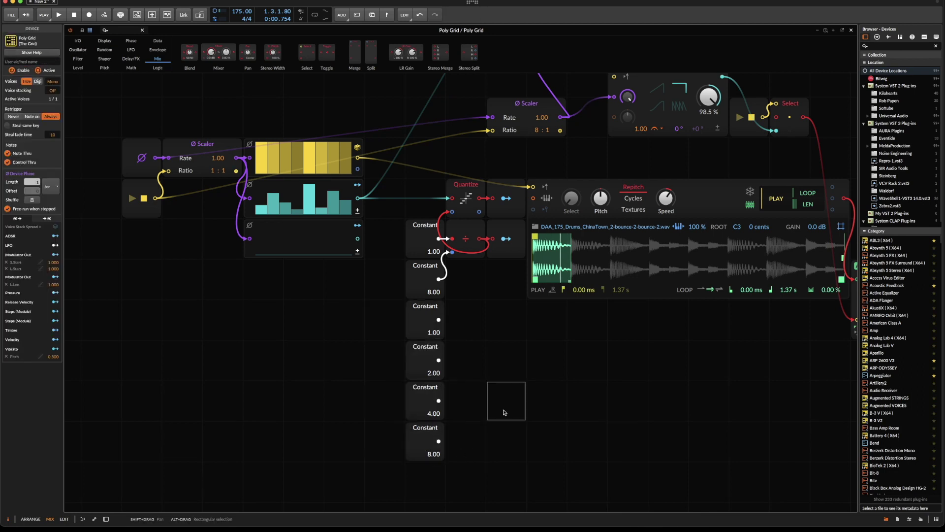
drag(355, 53, 459, 287)
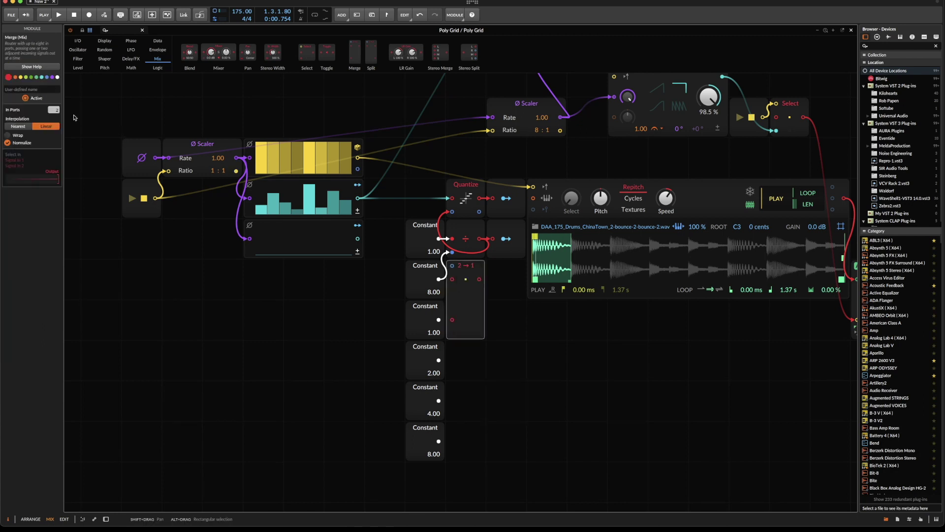
drag(54, 110, 55, 103)
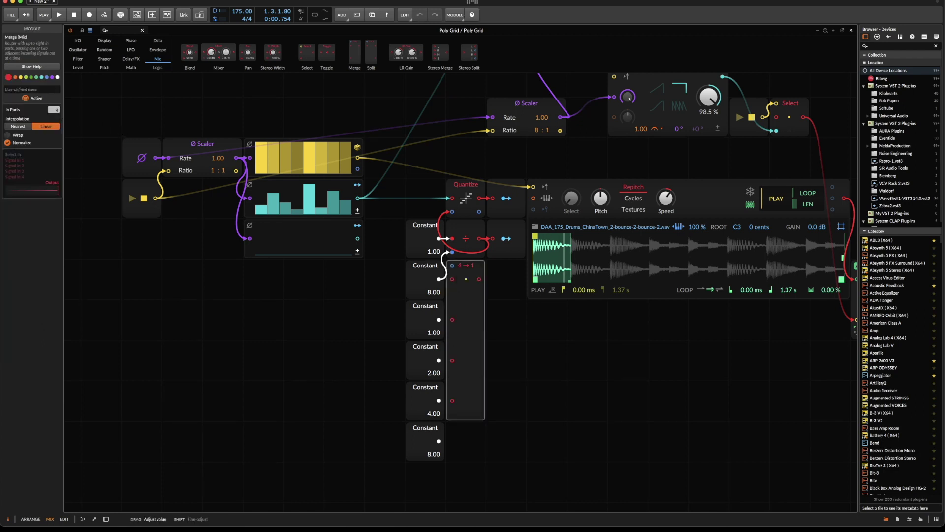
drag(465, 318, 466, 358)
Wire the 1, 2, 4 and 8 Constants into Merge's four signal inputs and set its interpolation to Nearest
drag(439, 320, 452, 320)
drag(439, 361, 452, 360)
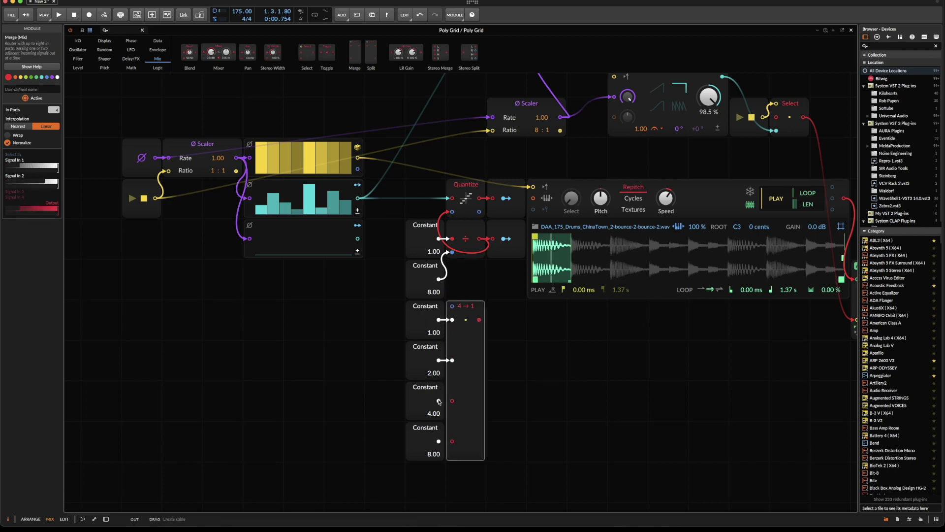
drag(439, 400, 452, 401)
drag(439, 441, 452, 442)
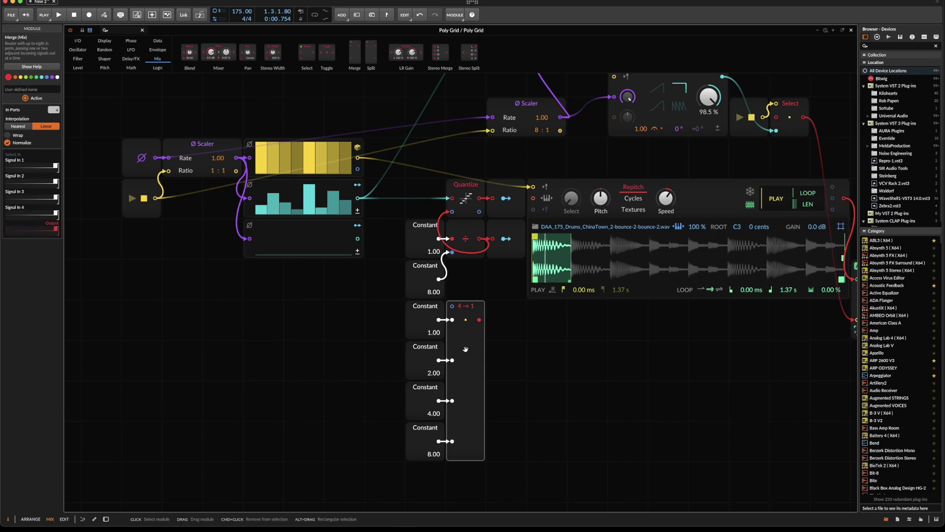
click(19, 127)
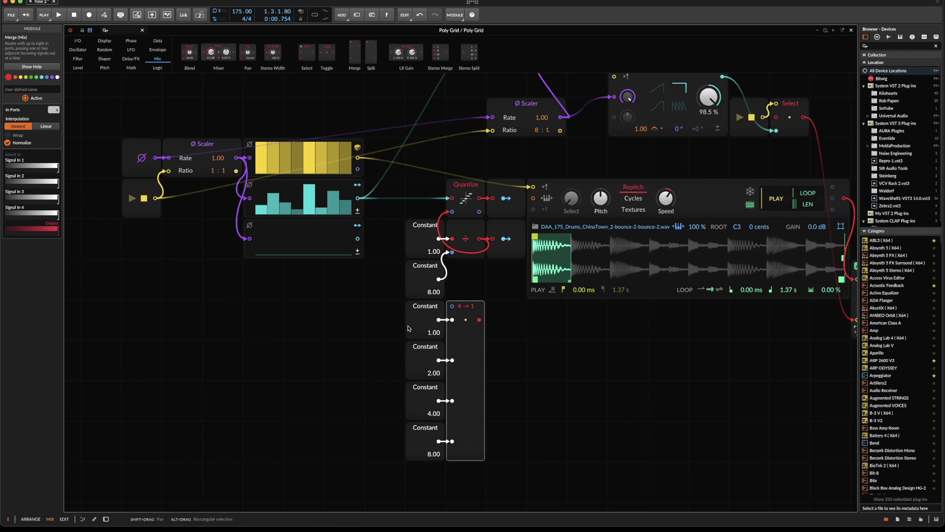
Connect the new Steps module's output to the select input of the Merge module
click(425, 322)
click(424, 362)
click(425, 402)
click(427, 441)
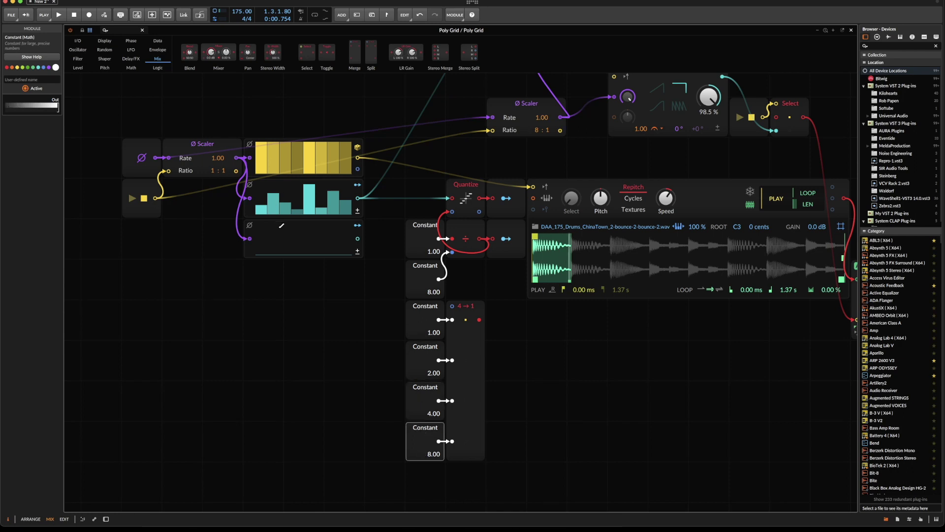
drag(357, 239, 452, 306)
drag(106, 139, 222, 230)
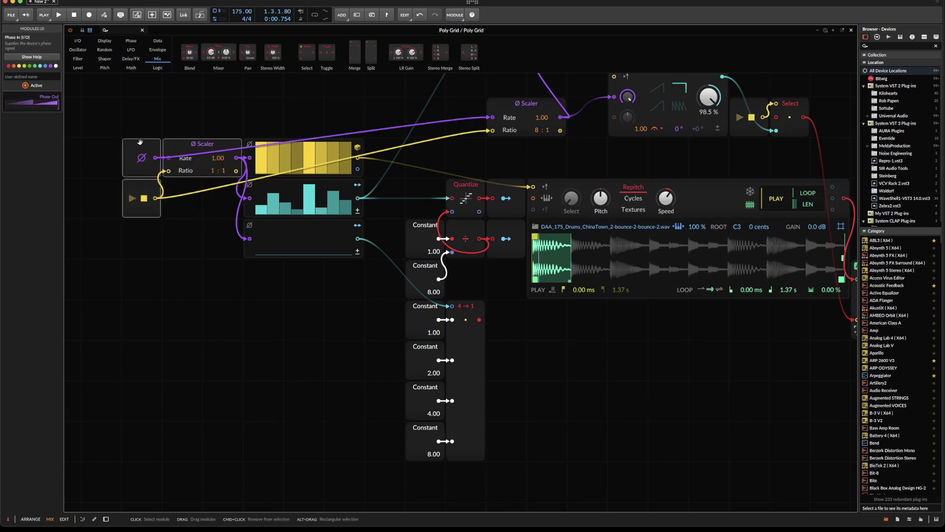
Move the Phase In, its 1:1 Scaler and the transport module up, clear of the step sequencers
drag(139, 143, 136, 71)
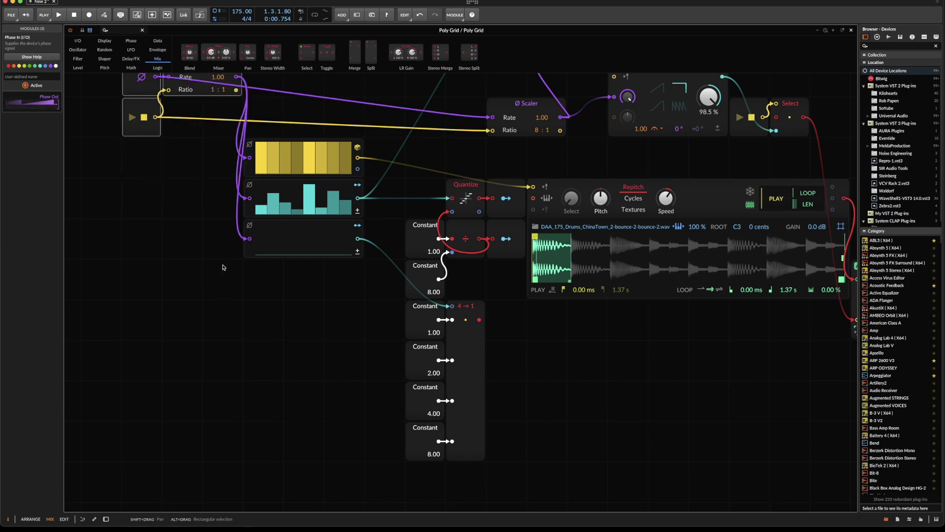
scroll(190, 250, up, 2)
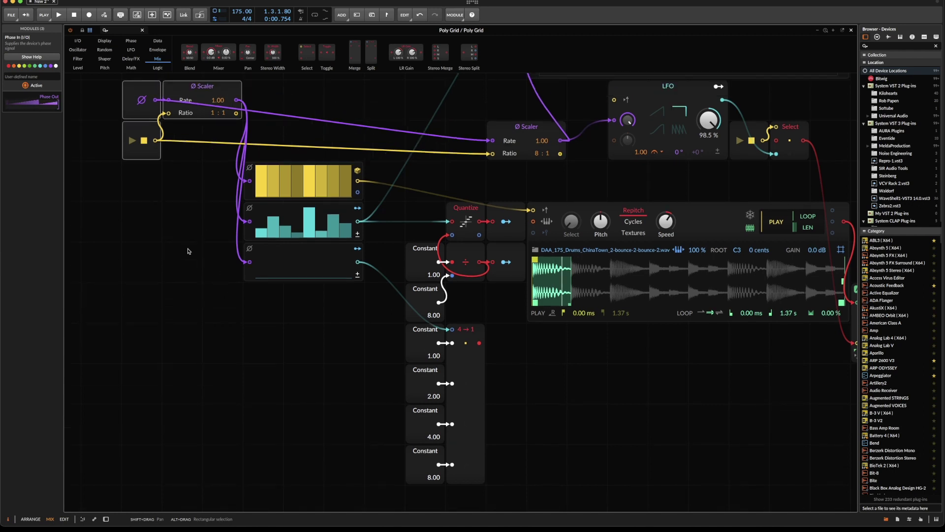
scroll(187, 251, up, 1)
Add a Value module with a Modulator Out beside it and place both one row lower, next to the sequencers
right_click(179, 242)
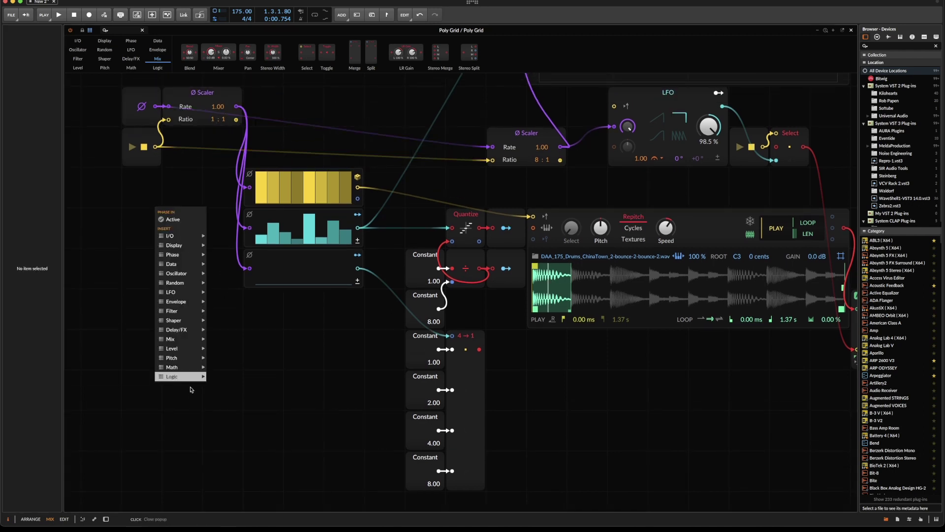
mouse_move(196, 359)
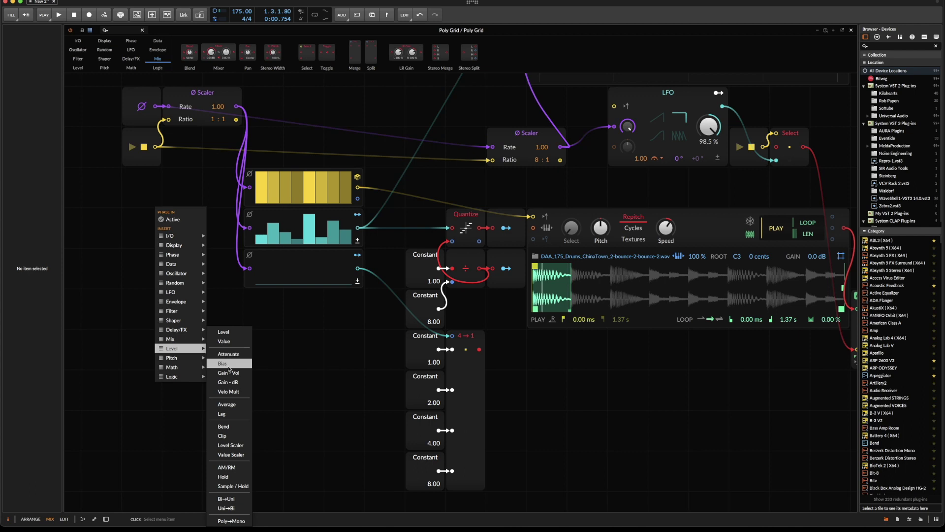
click(240, 342)
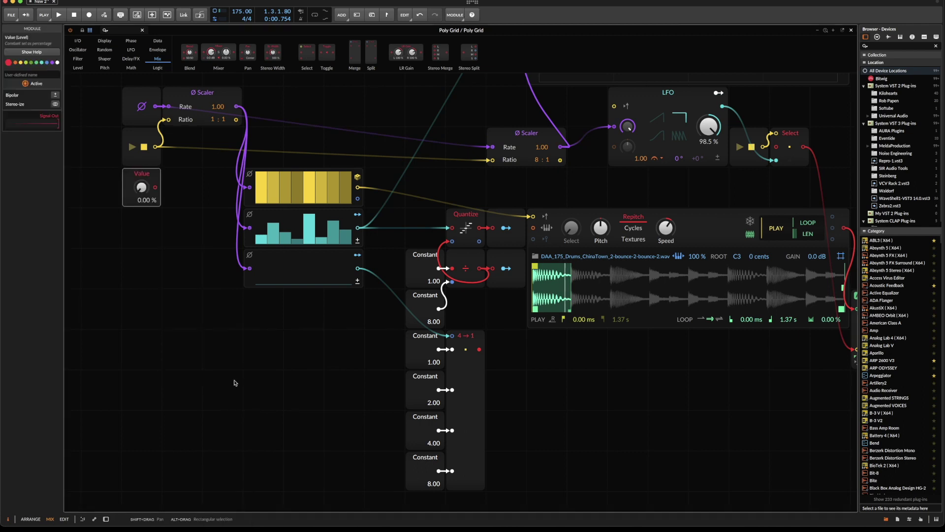
right_click(194, 181)
mouse_move(230, 205)
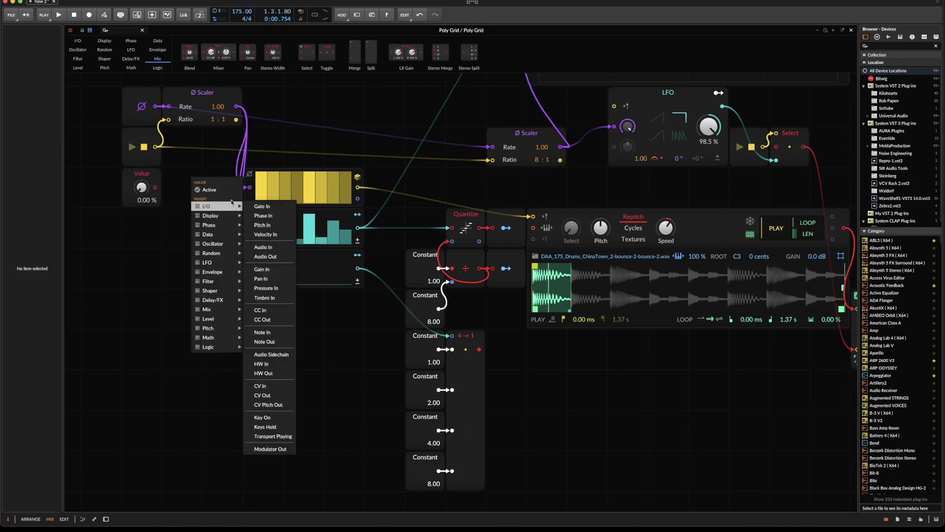
click(271, 448)
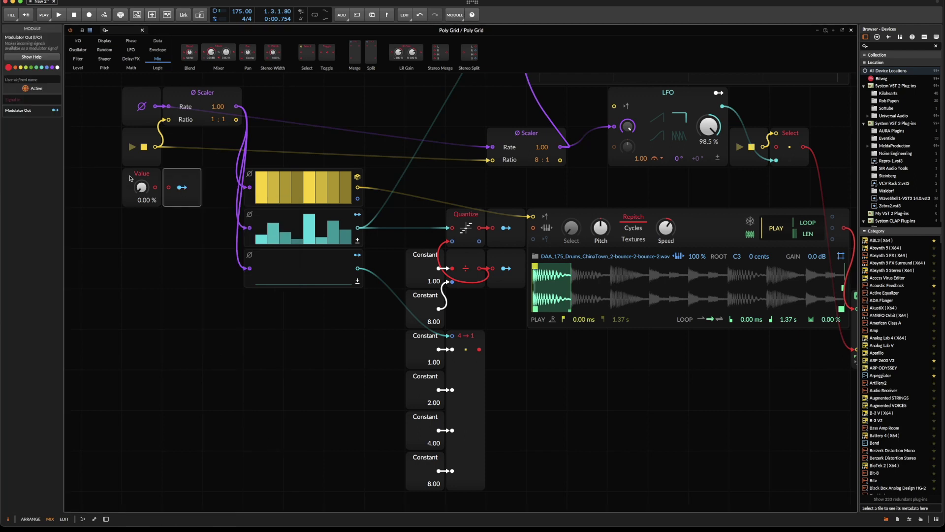
drag(170, 189, 136, 216)
Shift the Phase In group one column over and add a Select beside the Scaler with a Button above it
scroll(150, 174, up, 2)
drag(89, 181, 158, 114)
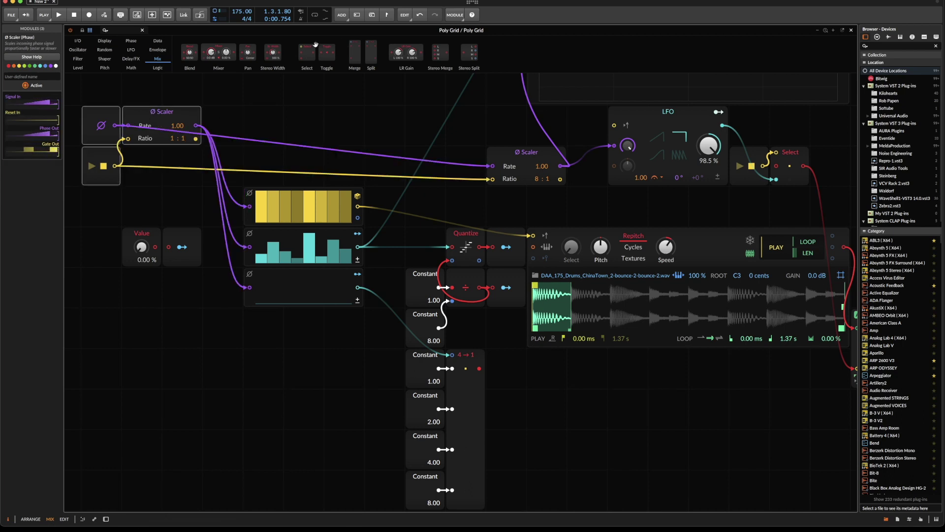
drag(307, 47, 263, 123)
right_click(252, 108)
click(314, 93)
right_click(314, 93)
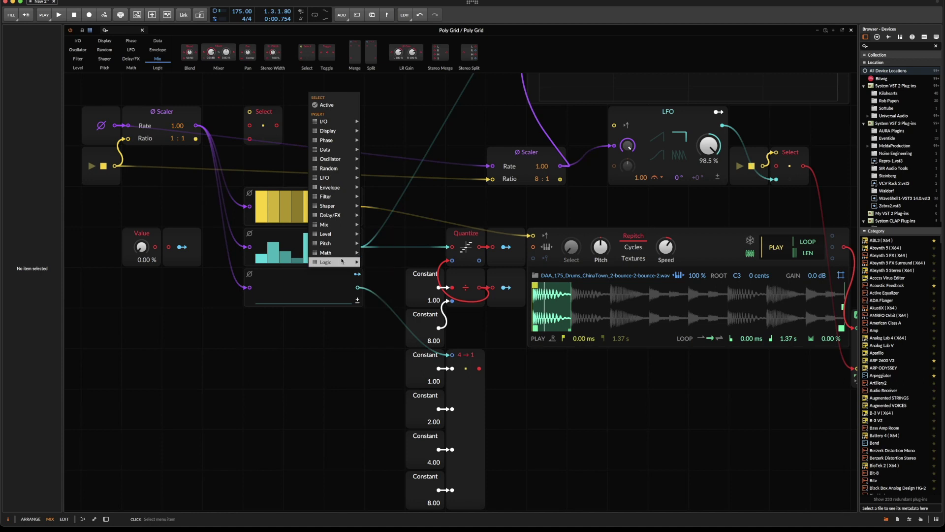
click(372, 263)
drag(296, 84, 216, 88)
drag(263, 135, 223, 135)
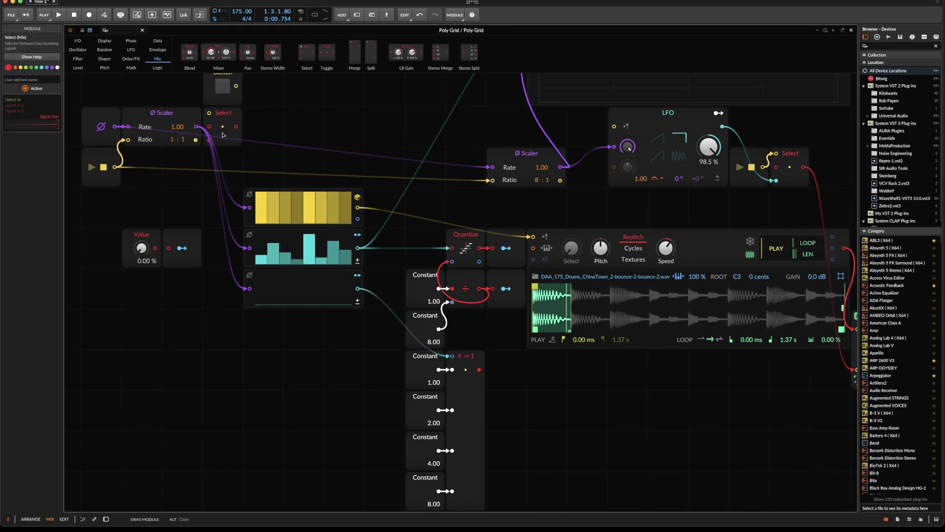
Route the Scaler's phase through Select into the three sequencers, and place the Button above Value, wired to Select's select input
scroll(224, 136, up, 1)
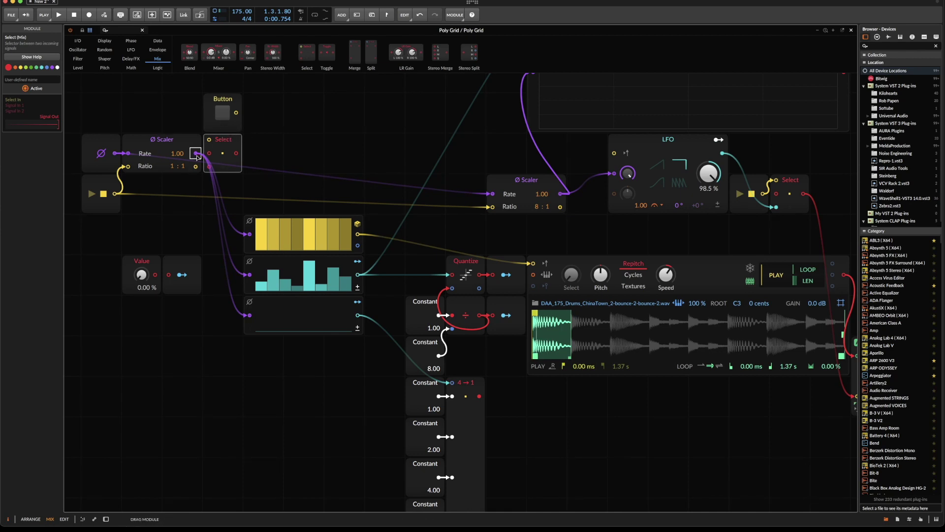
drag(197, 154, 211, 155)
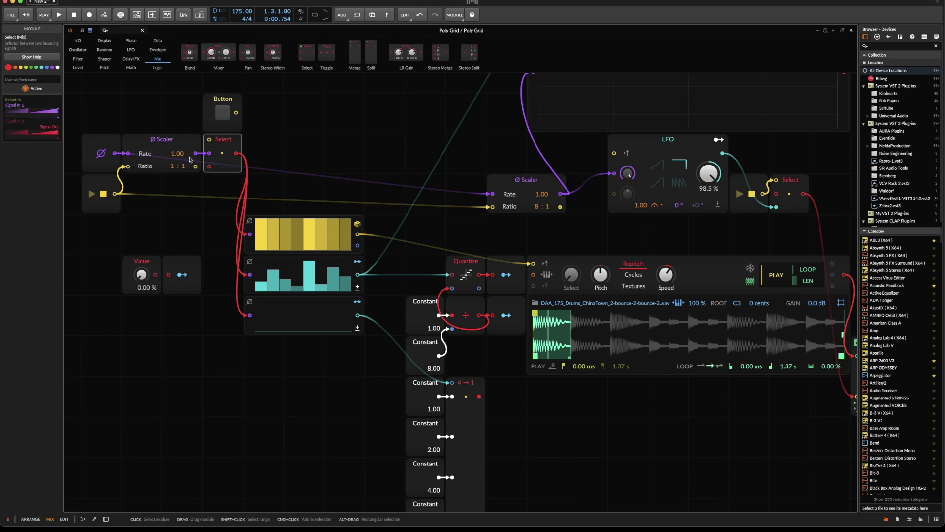
drag(221, 123, 140, 245)
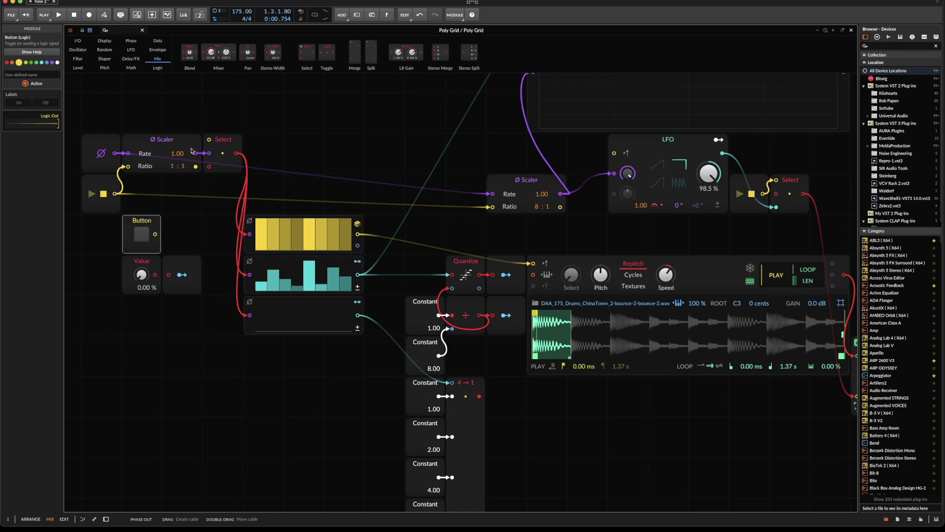
drag(155, 236, 208, 140)
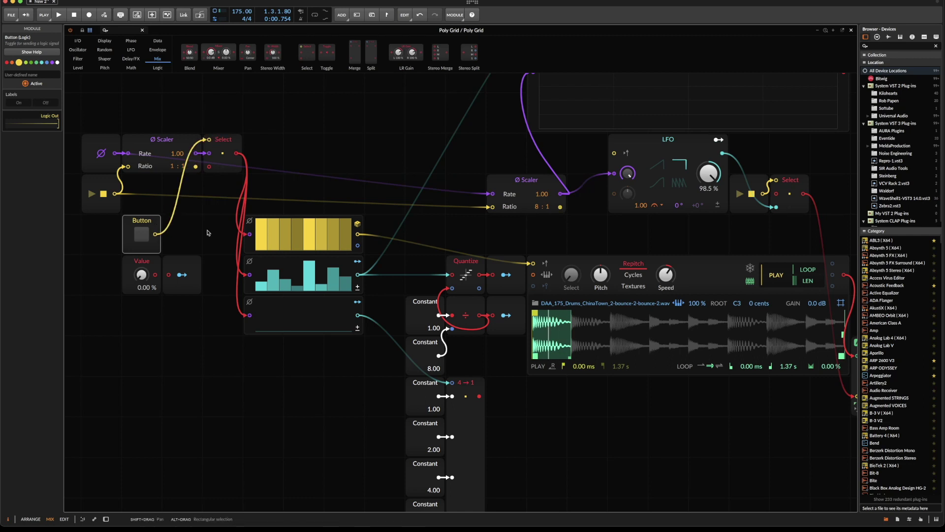
Switch the Button on and connect the Value output to the second signal input of Select, keeping Value at 0 %
click(141, 235)
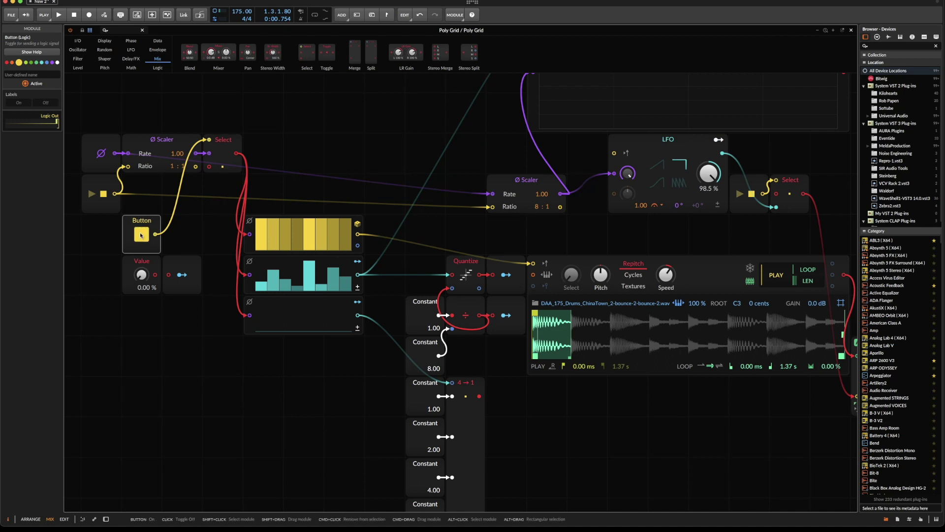
click(141, 234)
click(140, 235)
drag(156, 274, 209, 167)
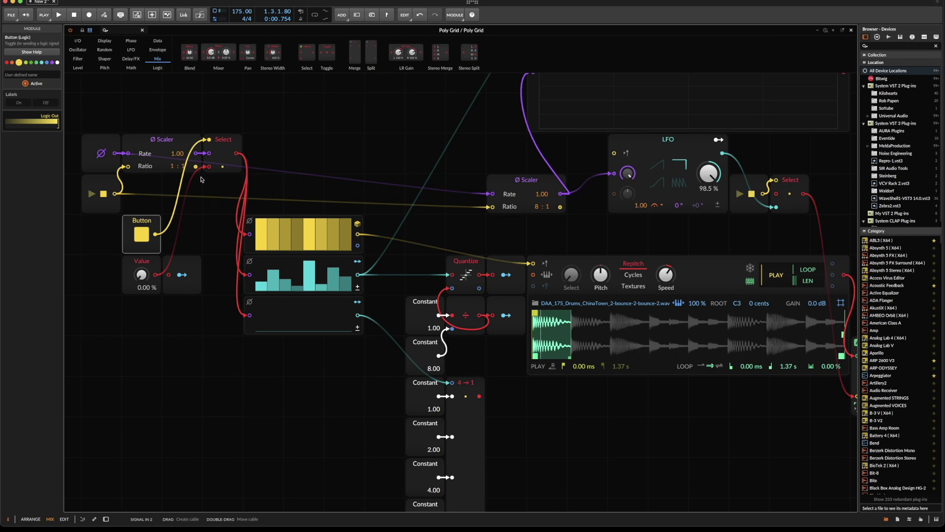
drag(141, 275, 141, 315)
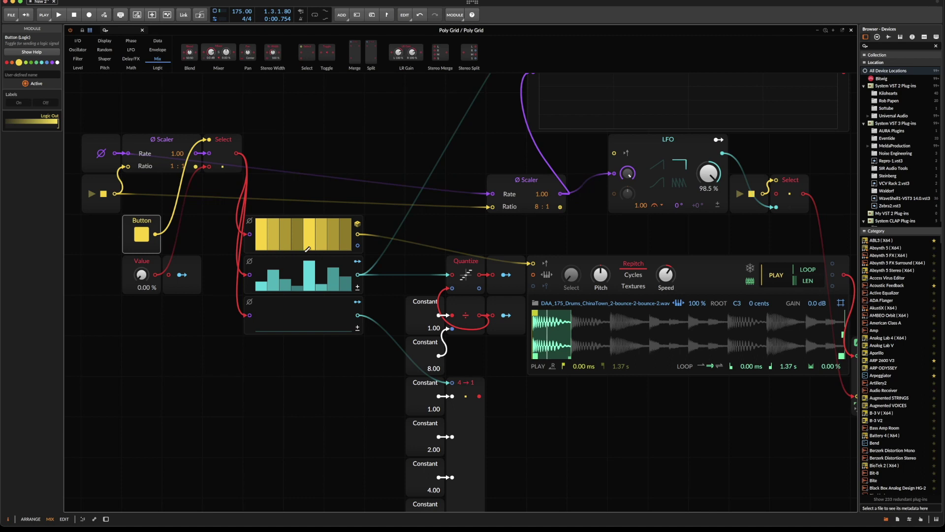
Modulate Mute when stopped on the Probabilities and both Steps modules from the Modulator Out with an amount of -1.00
click(251, 246)
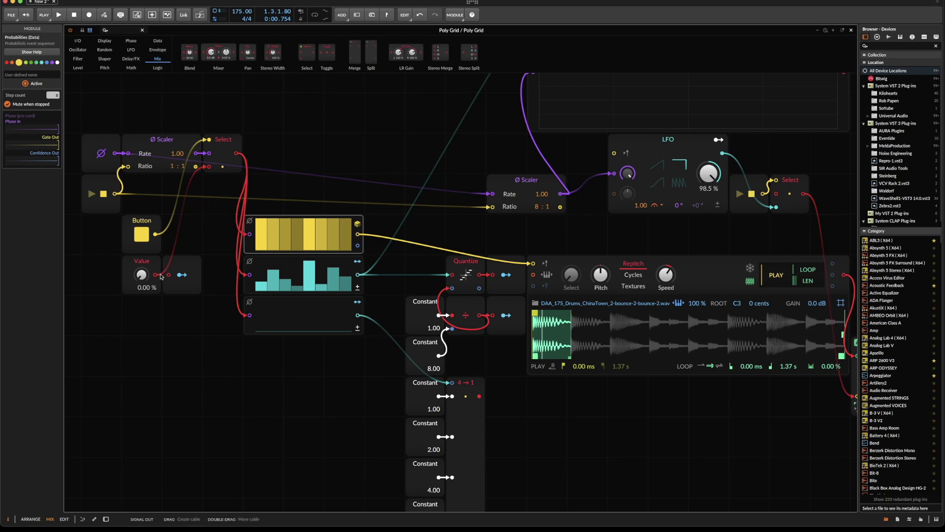
click(178, 277)
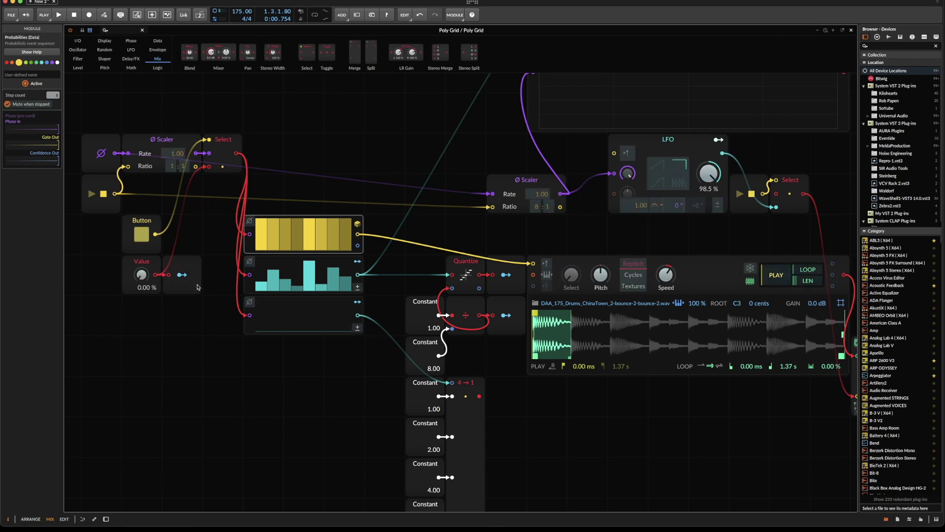
click(44, 104)
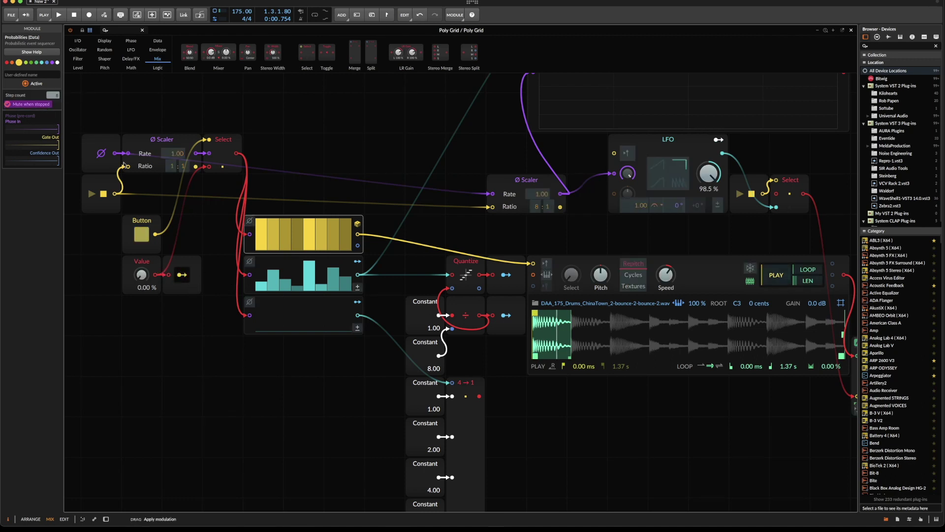
click(248, 287)
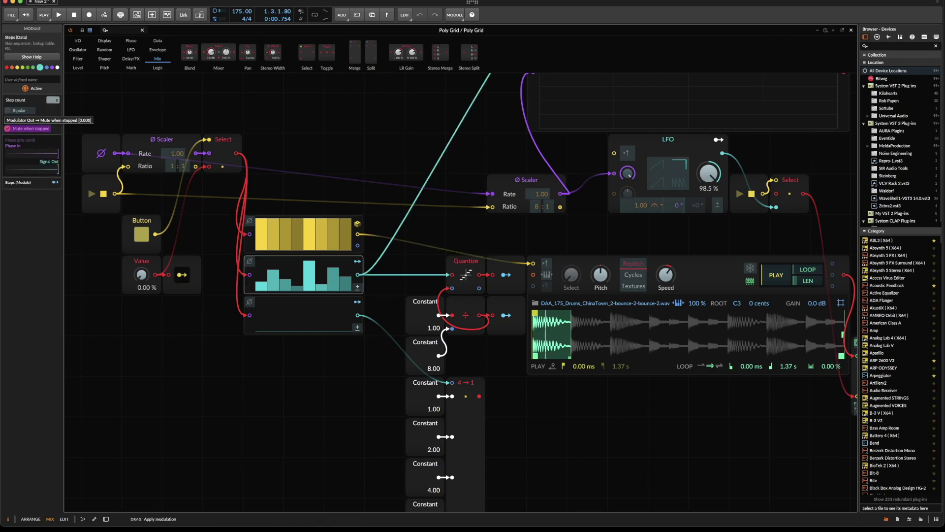
click(246, 324)
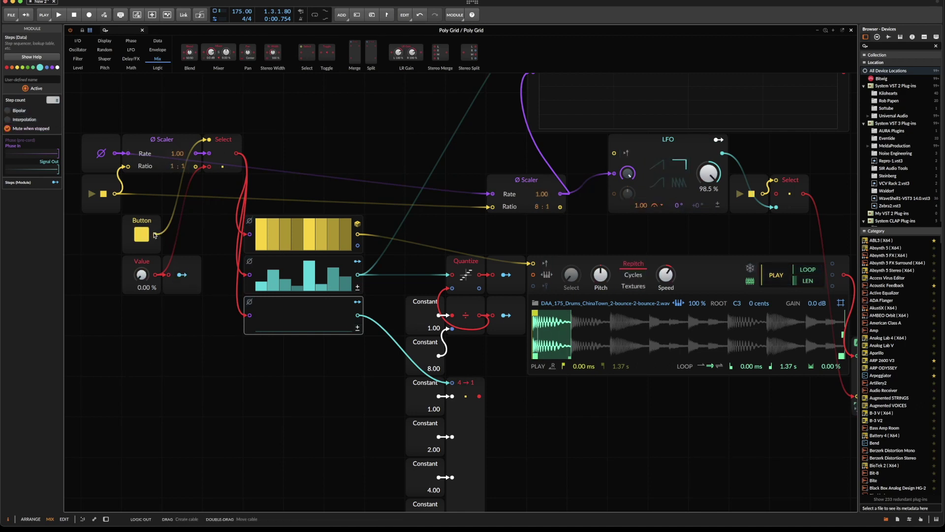
click(182, 275)
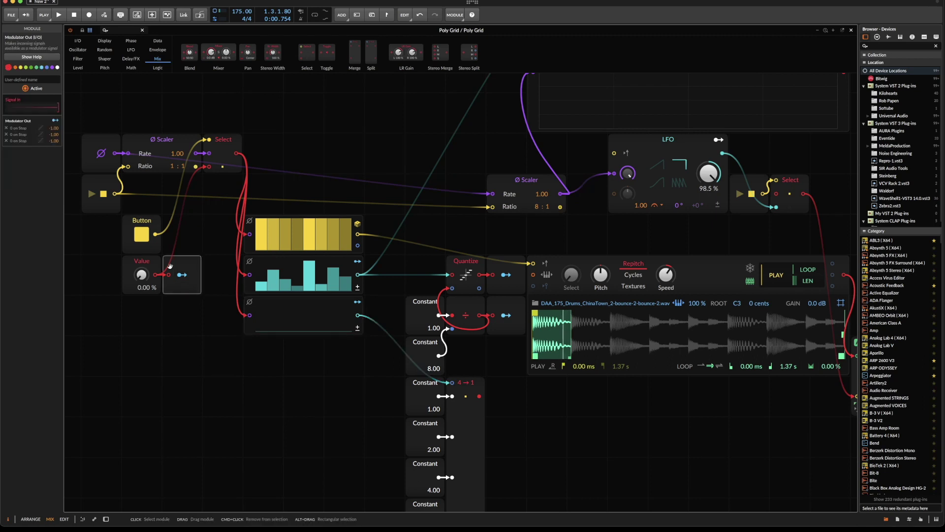
Connect the Button to the Modulator Out's input and test the Button and Value knob, returning Value to 0 %
drag(155, 236, 168, 275)
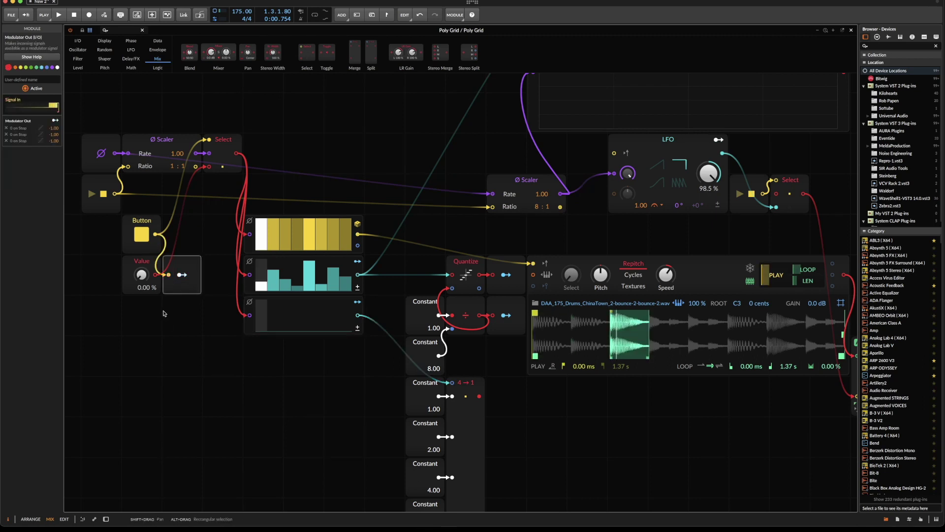
click(142, 234)
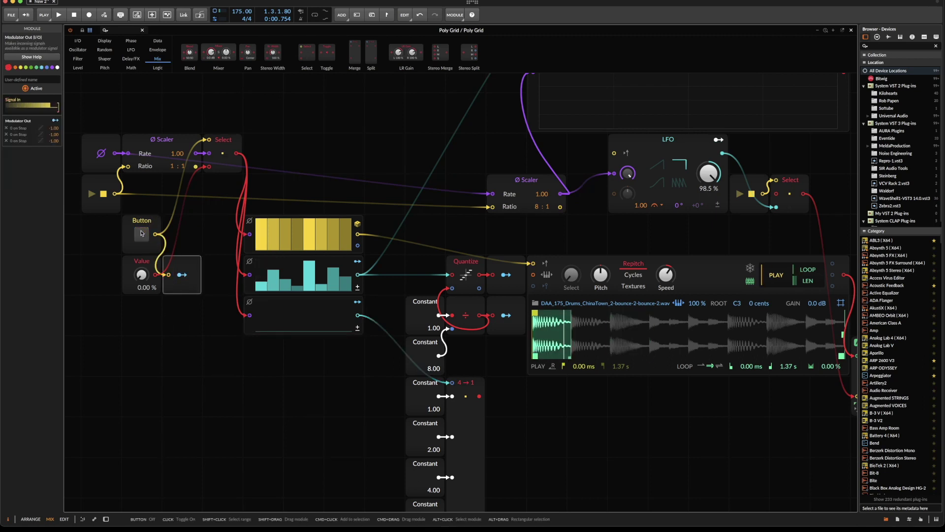
click(141, 232)
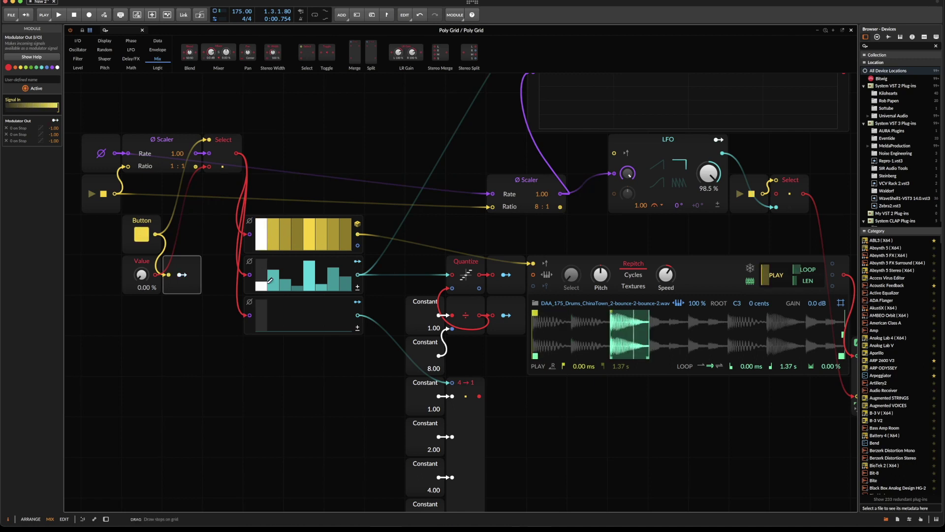
drag(139, 288, 139, 254)
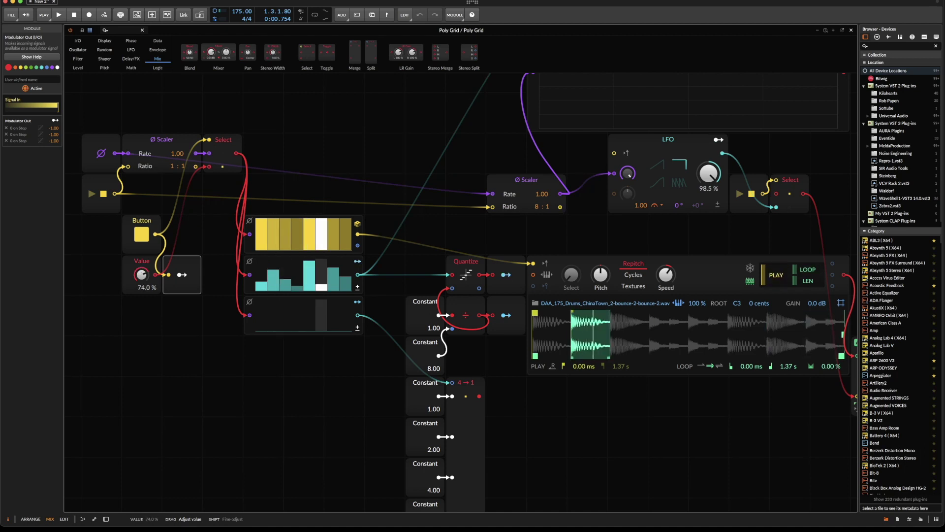
drag(140, 251, 139, 316)
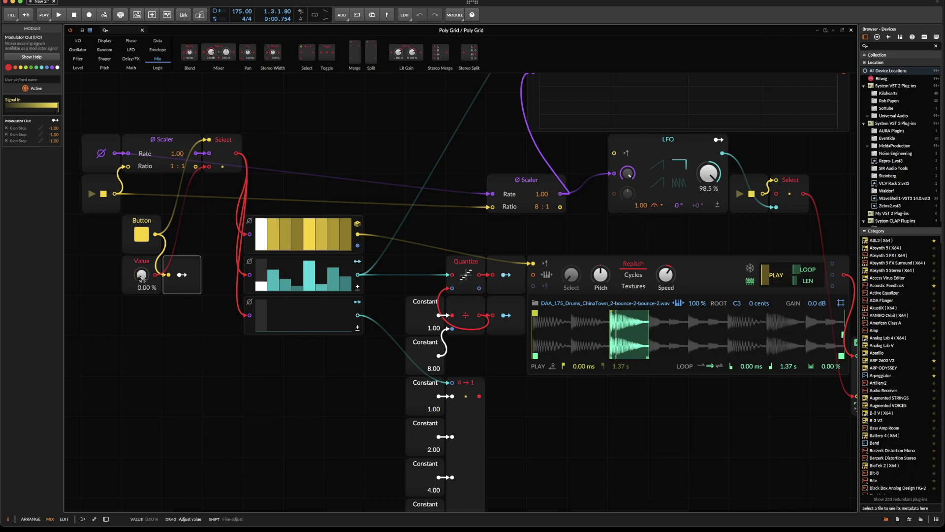
Examine the Merge module's signals while raising and lowering the first step of the lower Steps module
scroll(180, 347, down, 2)
scroll(183, 348, down, 2)
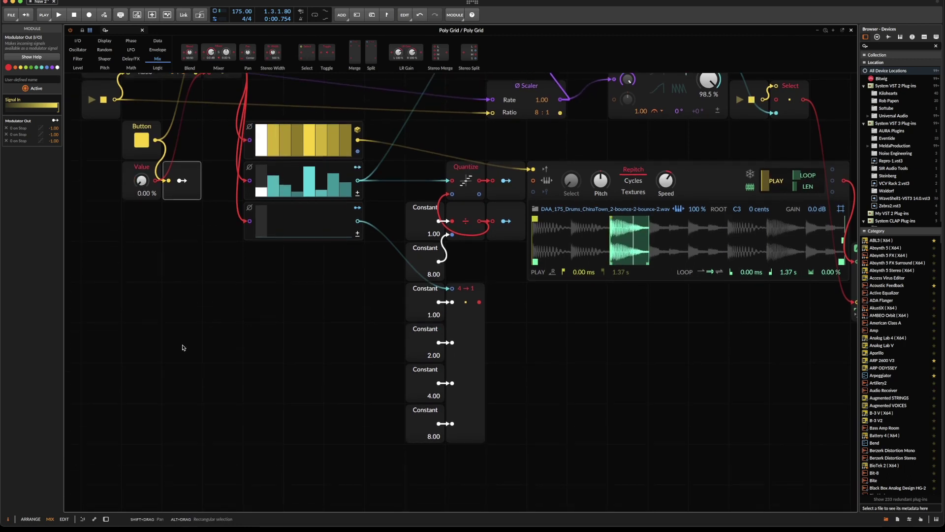
click(482, 291)
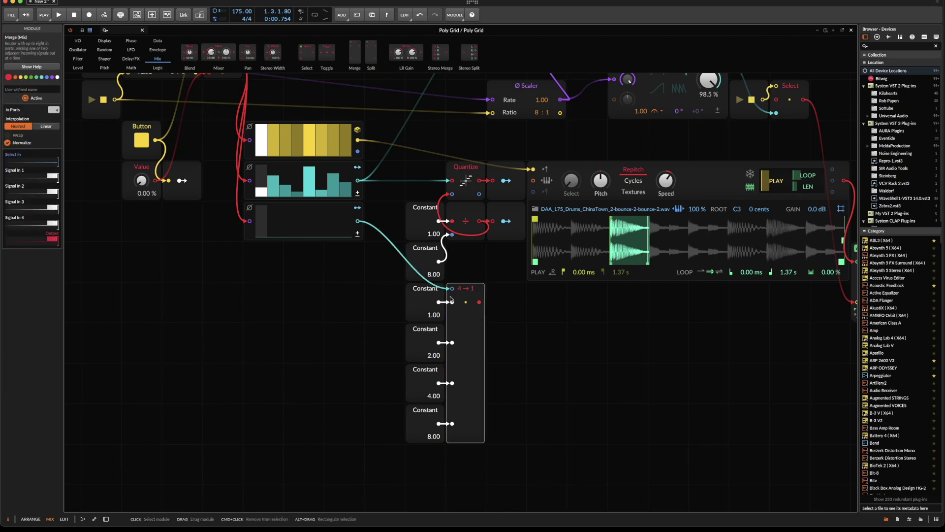
click(261, 230)
mouse_move(261, 227)
mouse_down()
mouse_move(262, 204)
mouse_move(262, 238)
mouse_up()
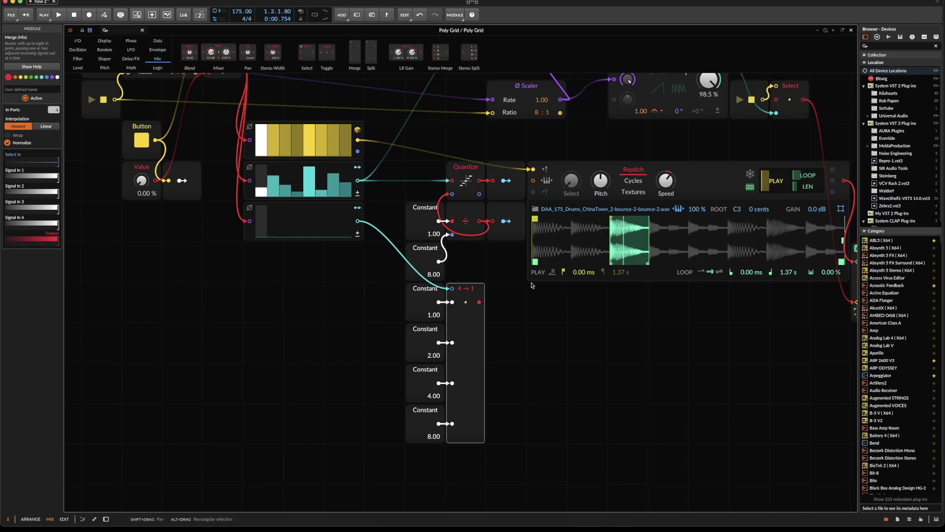
Duplicate the Divide module, place the copy diagonally below the original and wire the original's output into its first input
click(472, 213)
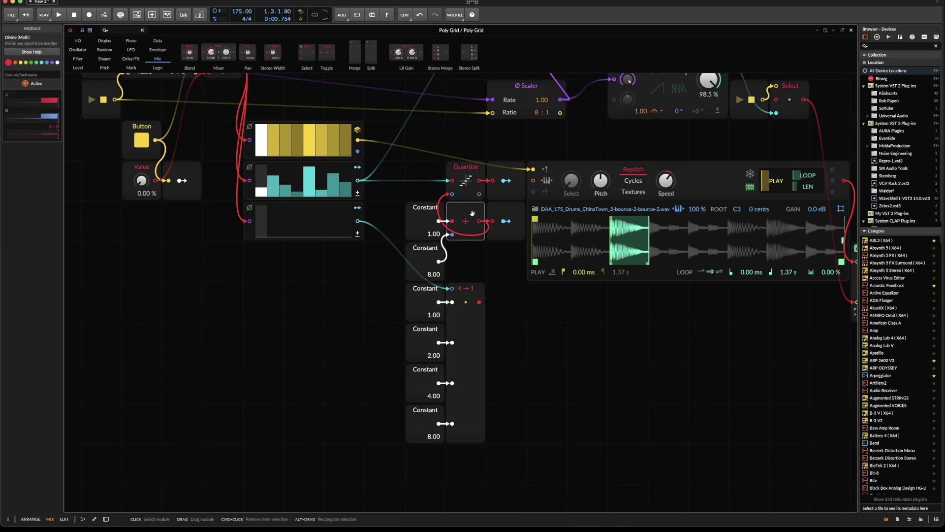
key(super+d)
drag(444, 264, 486, 265)
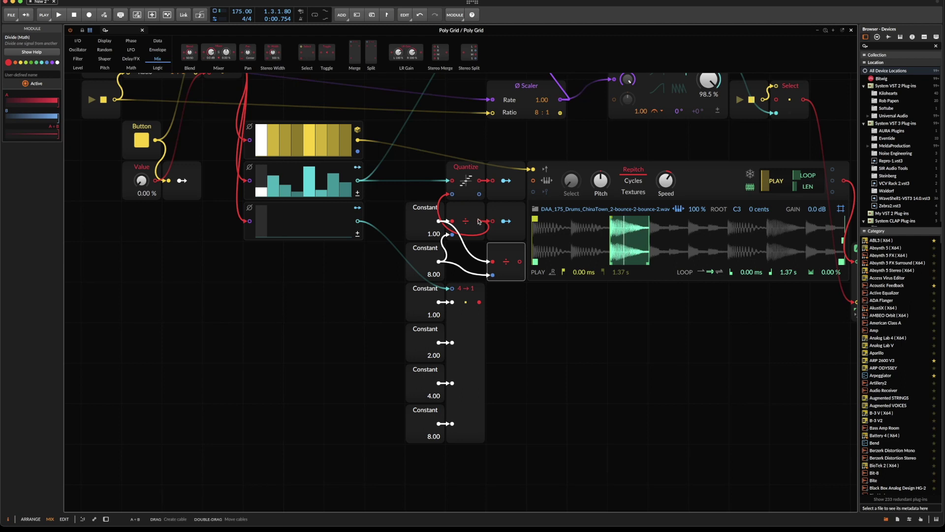
drag(478, 221, 492, 260)
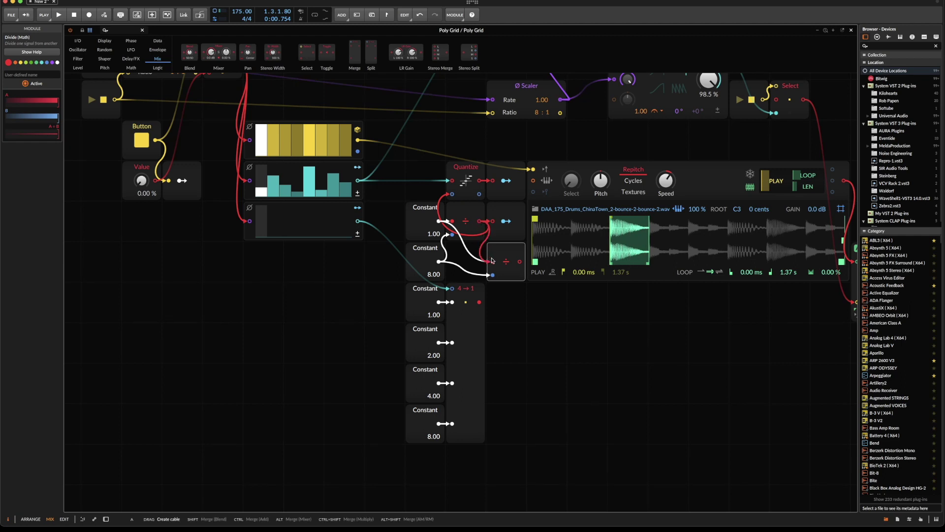
Place the second Divide below the first with the Merge output in its second input, and move the Modulator Out to its output
drag(397, 297, 519, 456)
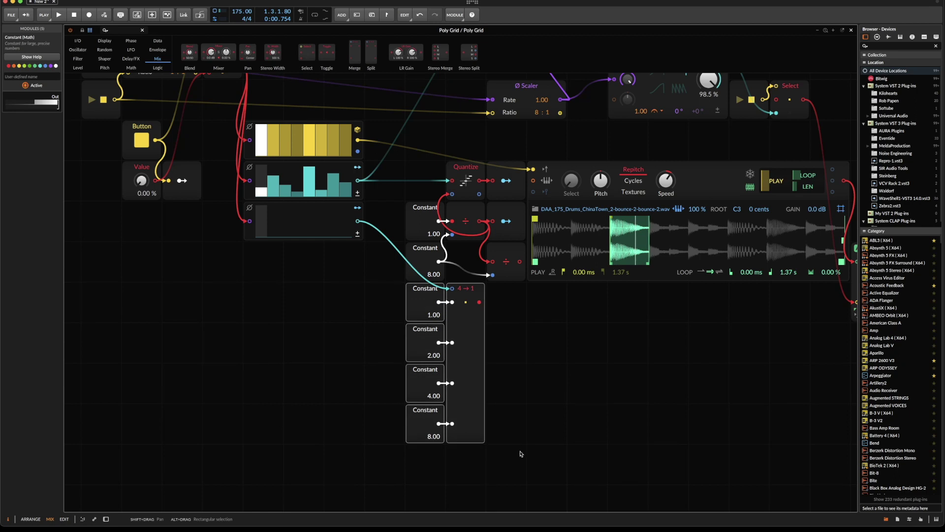
drag(480, 302, 474, 255)
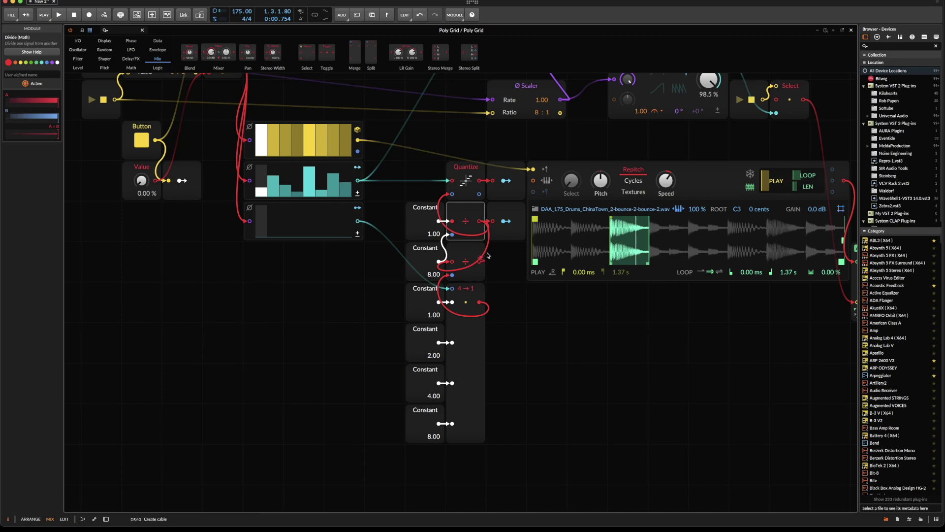
drag(506, 220, 506, 261)
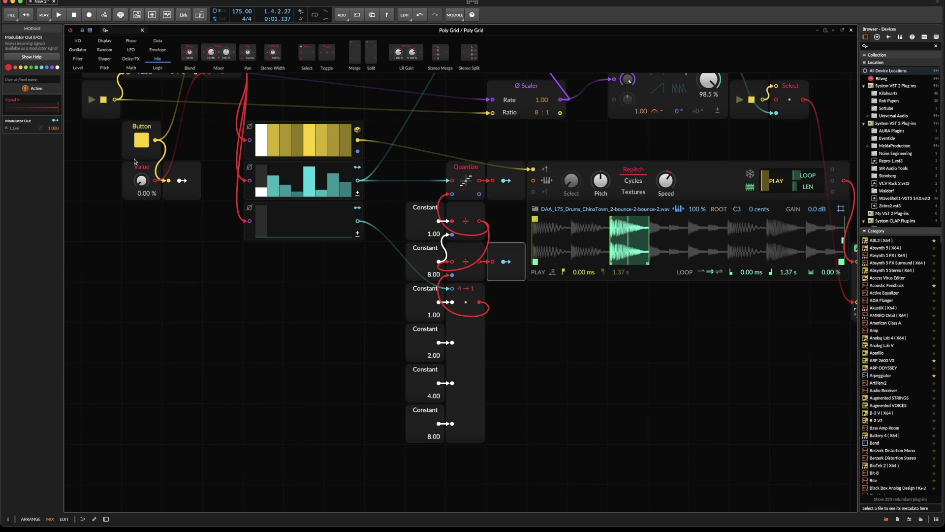
Switch the Button off and start playback of the sequenced loop
mouse_move(142, 180)
mouse_down()
mouse_move(141, 166)
mouse_move(143, 183)
mouse_up()
key(space)
key(space)
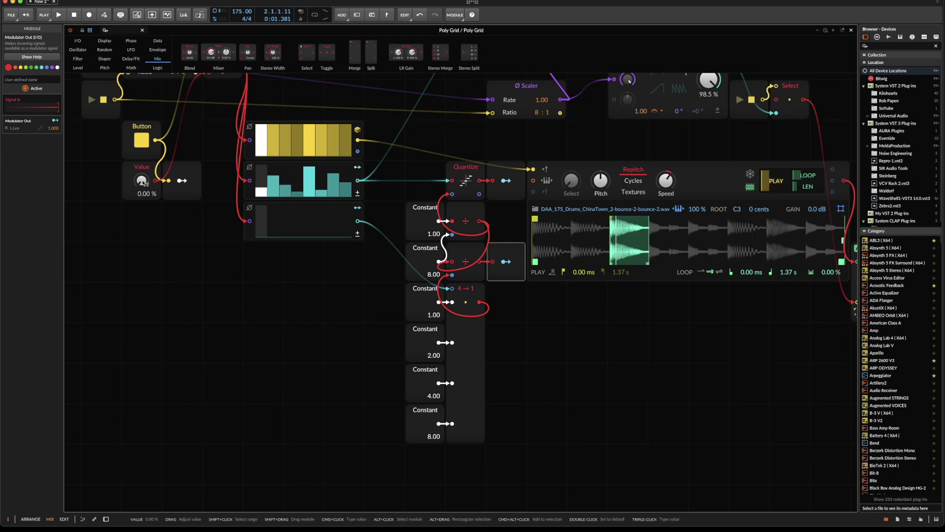
click(142, 140)
key(space)
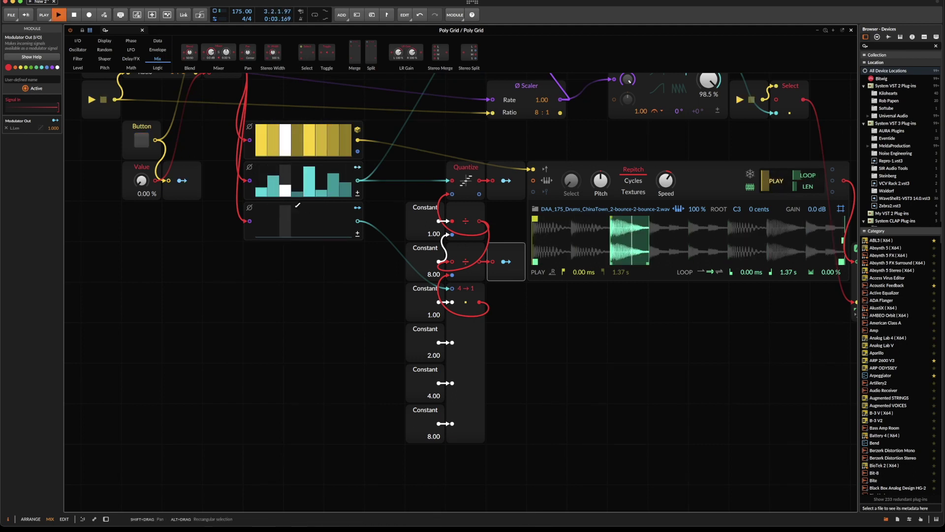
Test the lower Steps module by raising its third and last three steps during playback, and clear them after stopping
click(288, 223)
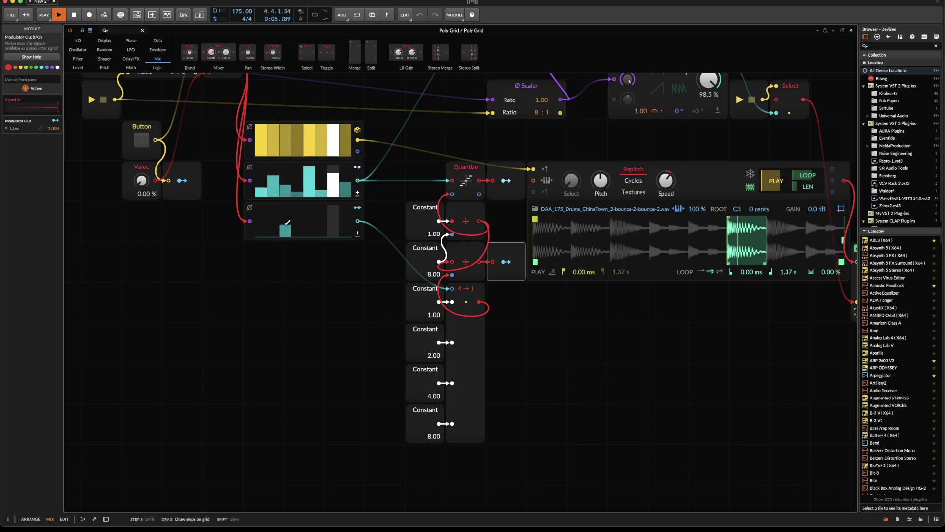
mouse_move(322, 216)
mouse_down()
mouse_move(333, 205)
mouse_move(337, 226)
mouse_move(353, 214)
mouse_up()
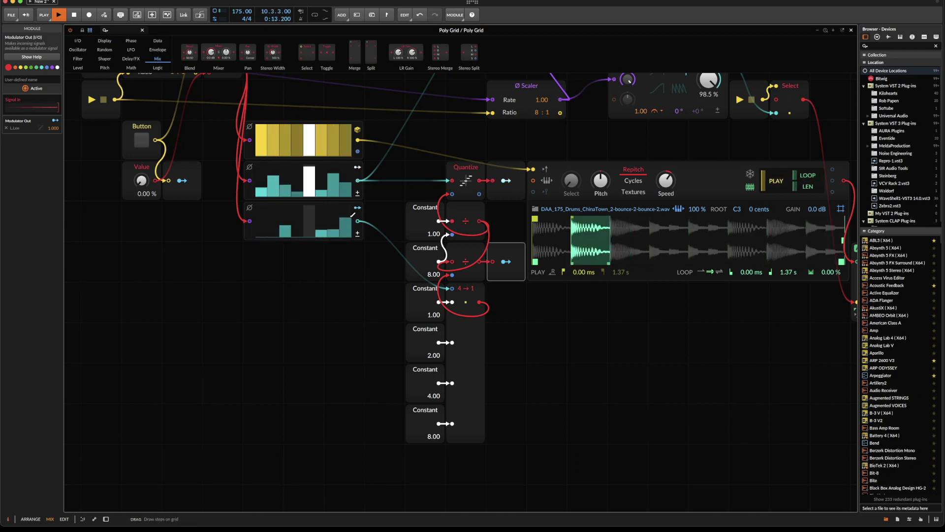
key(space)
mouse_move(350, 220)
mouse_down()
mouse_move(339, 264)
mouse_move(242, 289)
mouse_up()
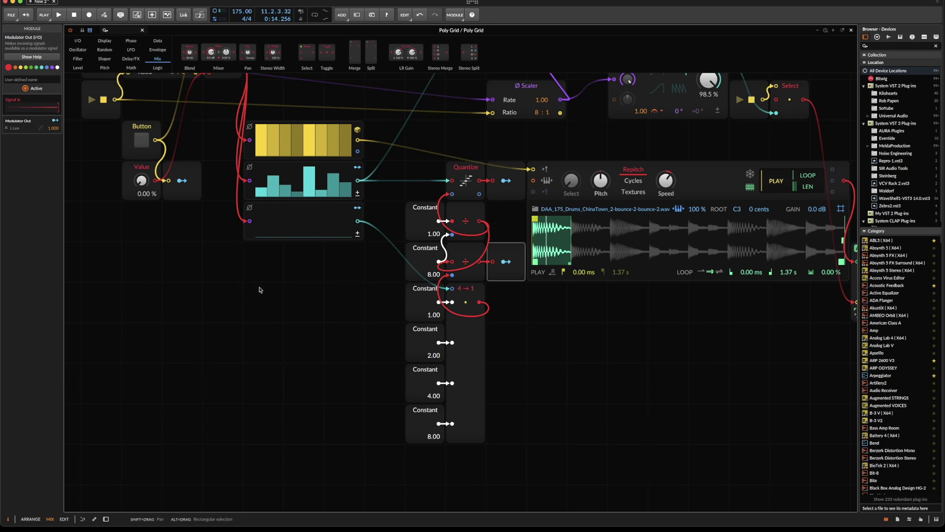
scroll(295, 290, up, 1)
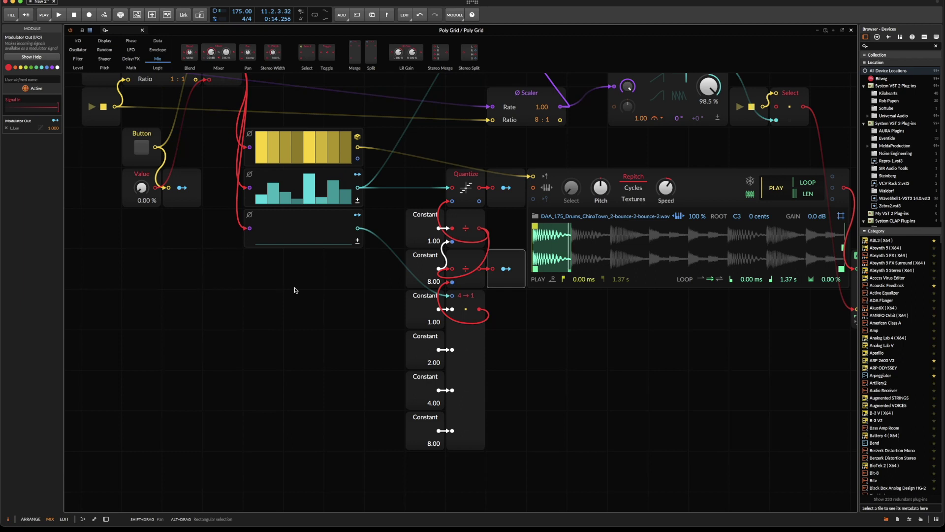
drag(371, 418, 507, 440)
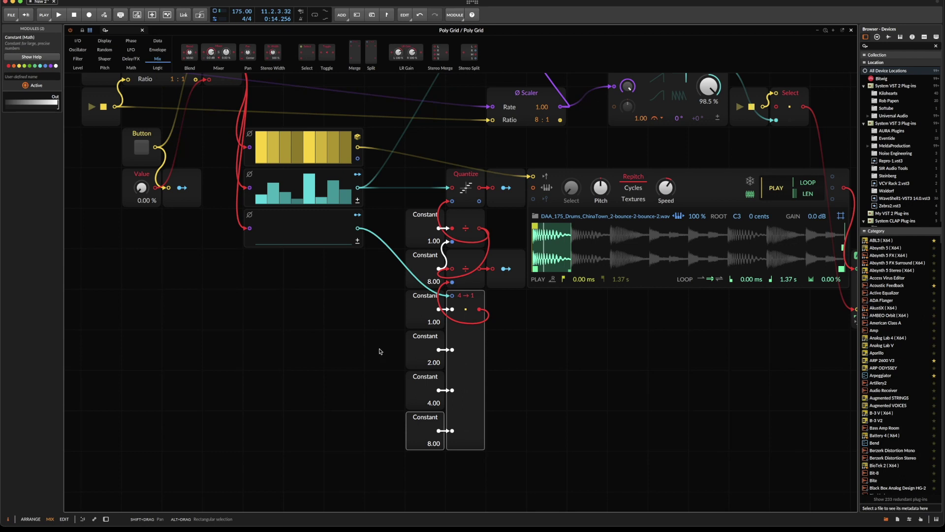
scroll(330, 272, up, 1)
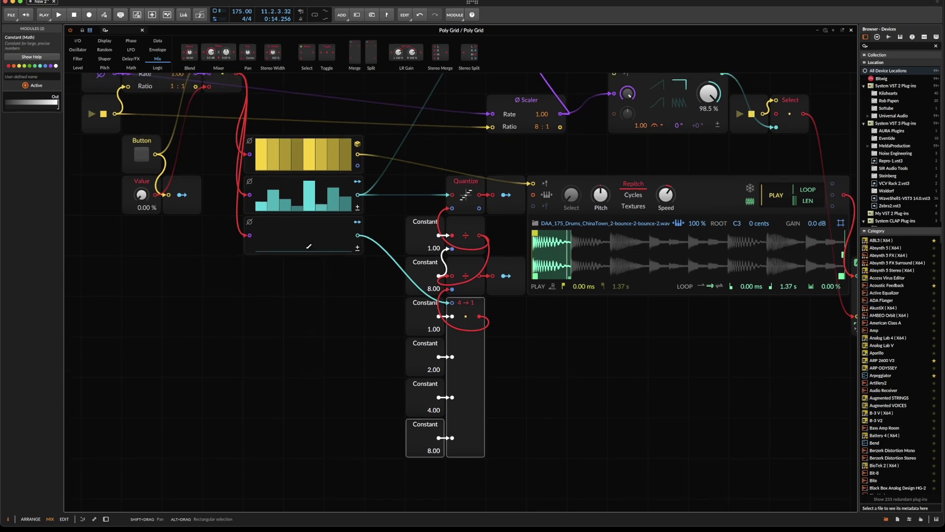
Duplicate the lower Steps module directly below as a Probabilities module and raise its eighth step to full
click(251, 250)
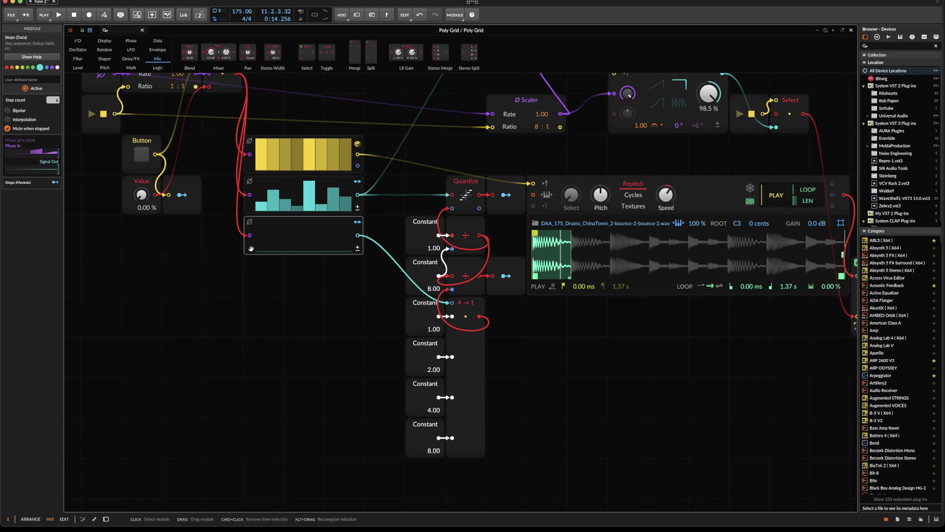
drag(251, 249, 251, 291)
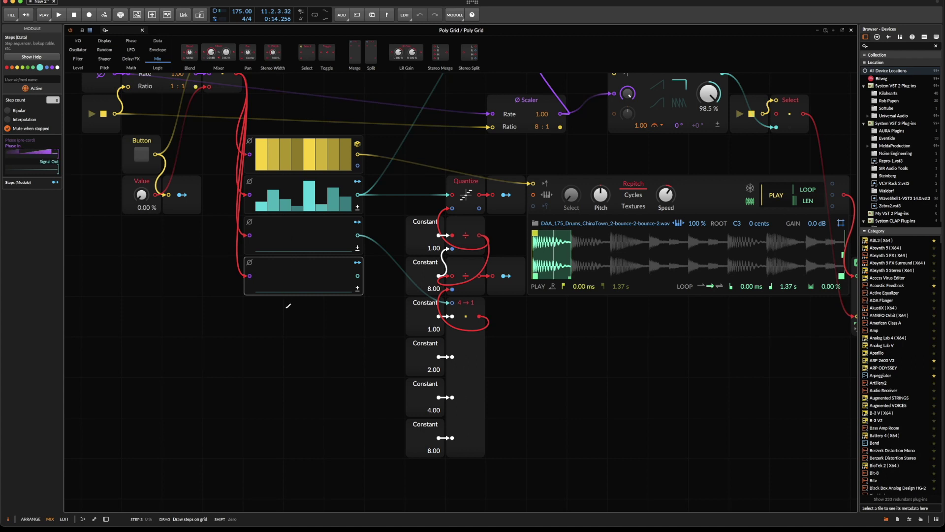
right_click(286, 272)
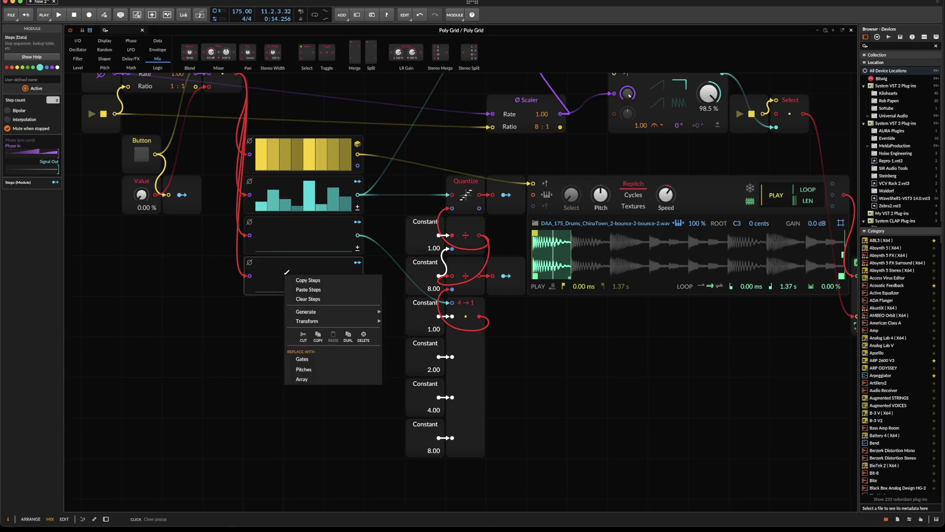
click(321, 360)
right_click(310, 278)
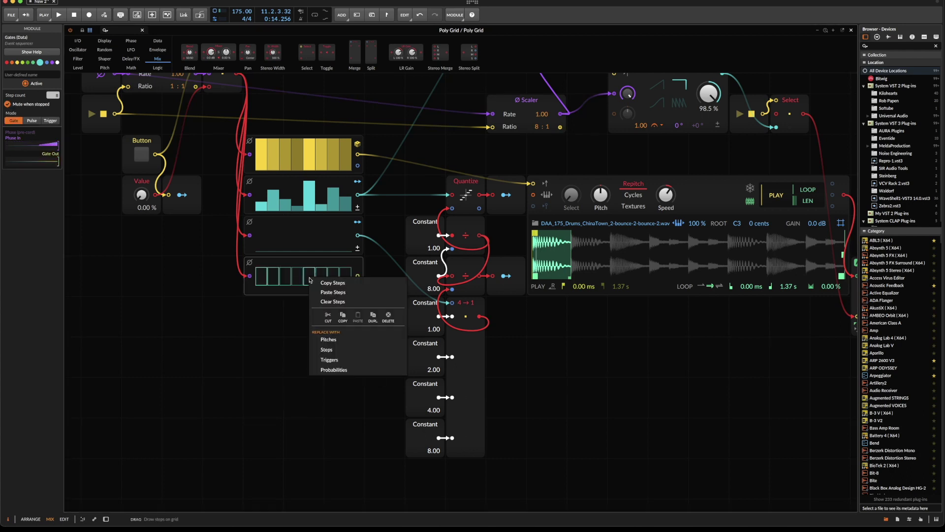
click(332, 370)
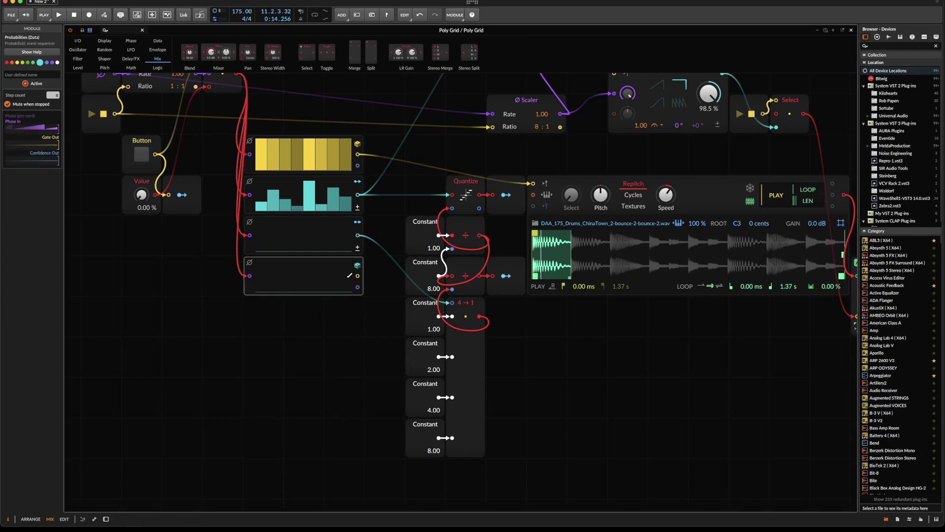
click(345, 262)
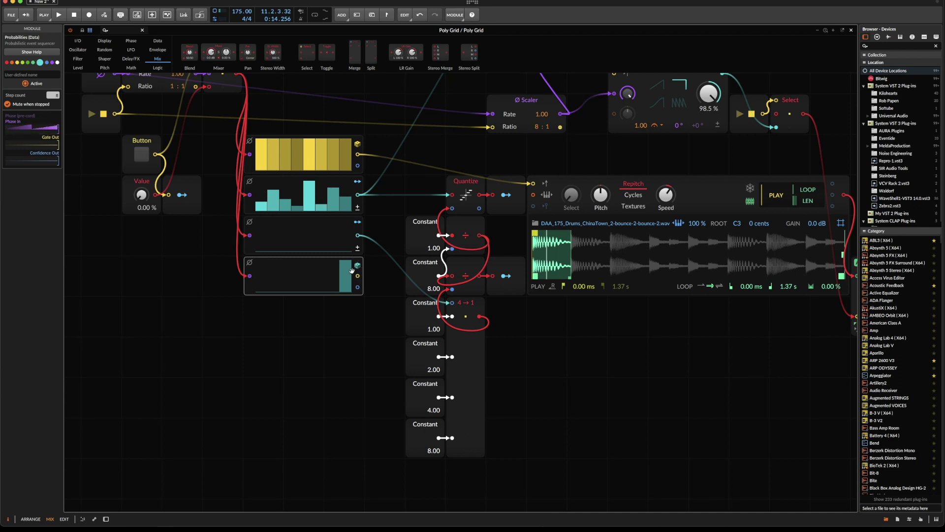
Add a Modulator Out directly beside the new Probabilities module
right_click(372, 261)
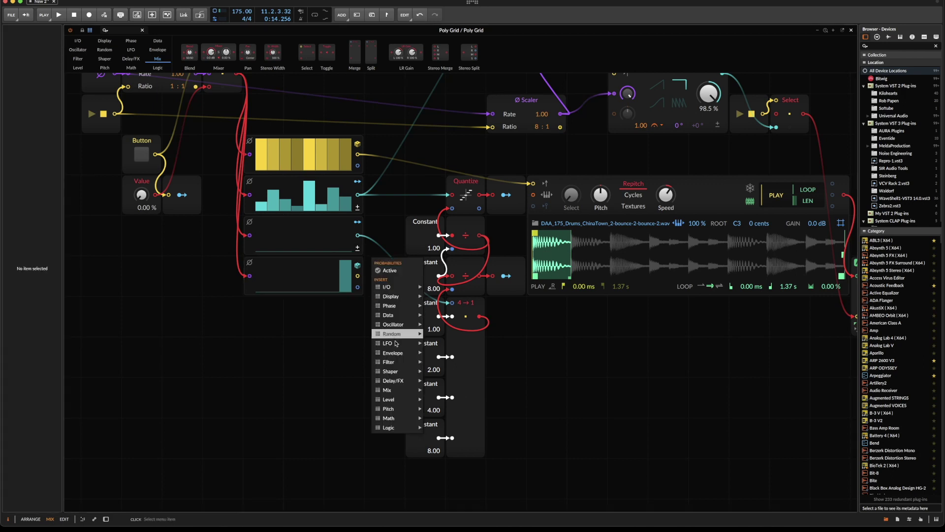
mouse_move(389, 287)
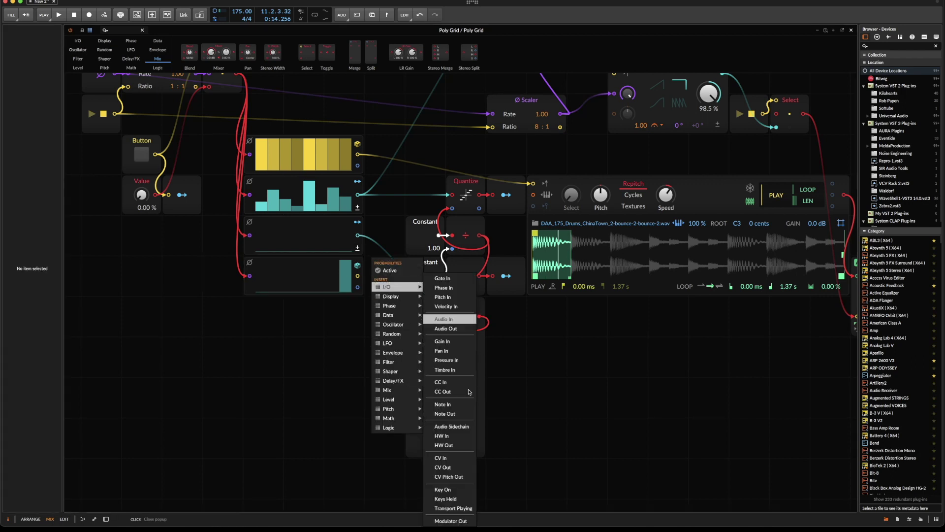
click(451, 521)
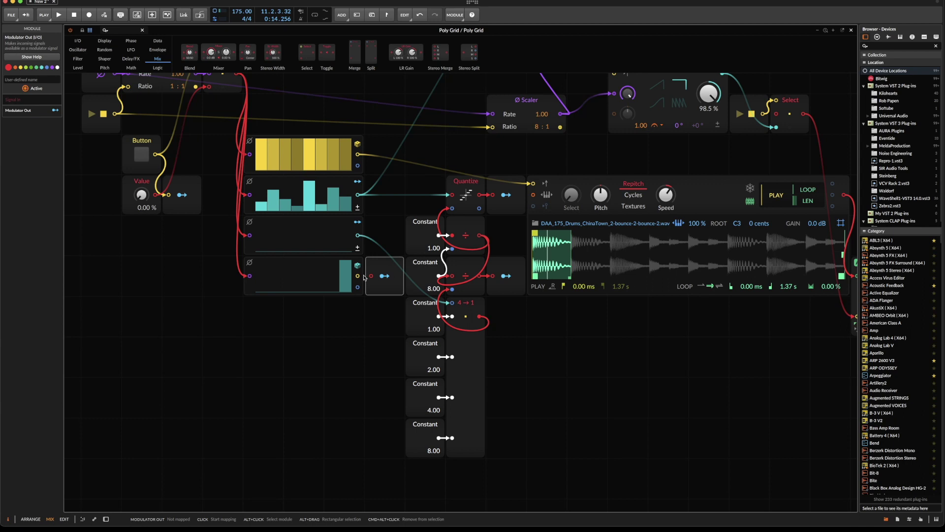
Wire the Probabilities gate output into the new Modulator Out and modulate the Sampler's Speed with an amount of -2.00
click(384, 276)
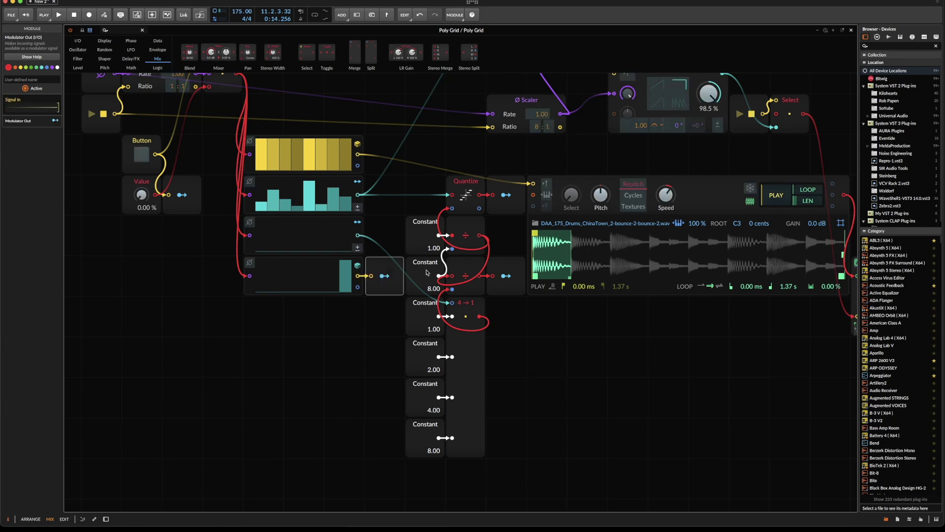
drag(666, 191, 665, 197)
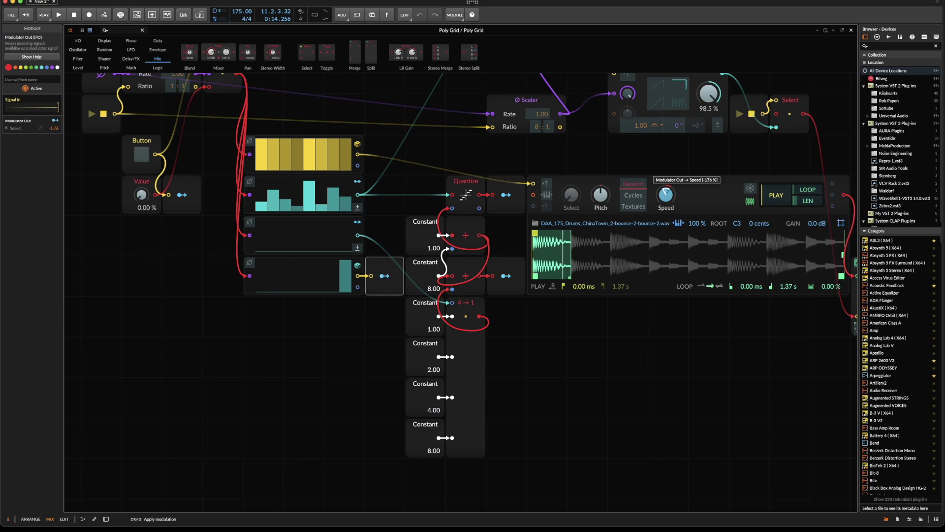
drag(666, 194, 666, 197)
double_click(57, 129)
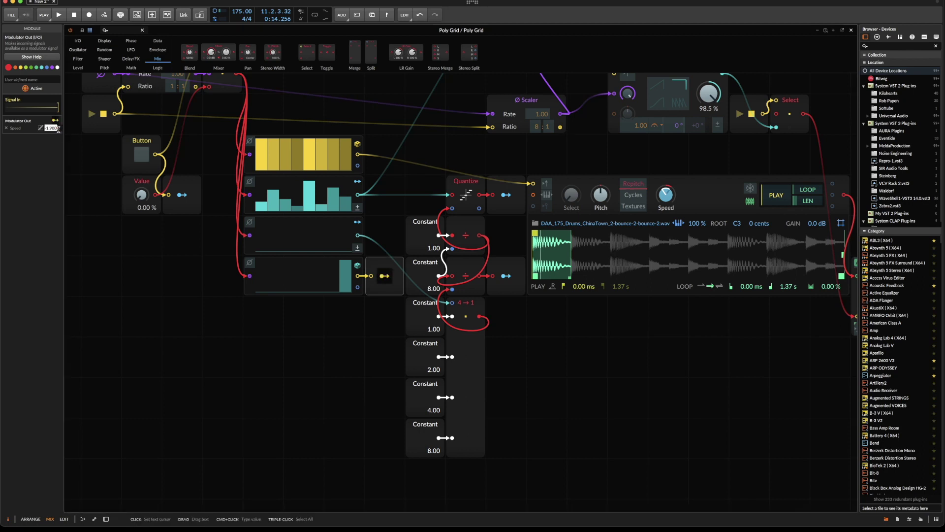
text(-2)
key(Return)
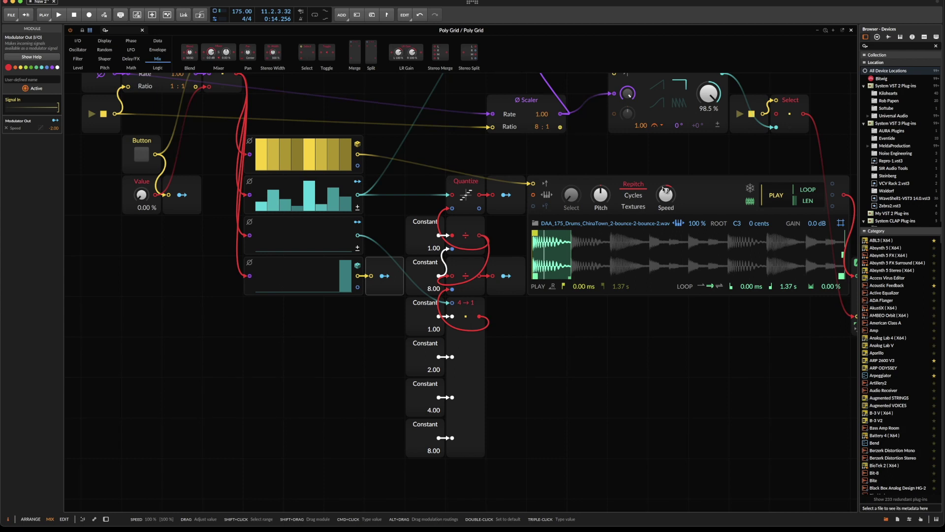
Test the lower Probabilities module in playback by replacing its full eighth step with a full seventh, and undo the clearing of that step
key(space)
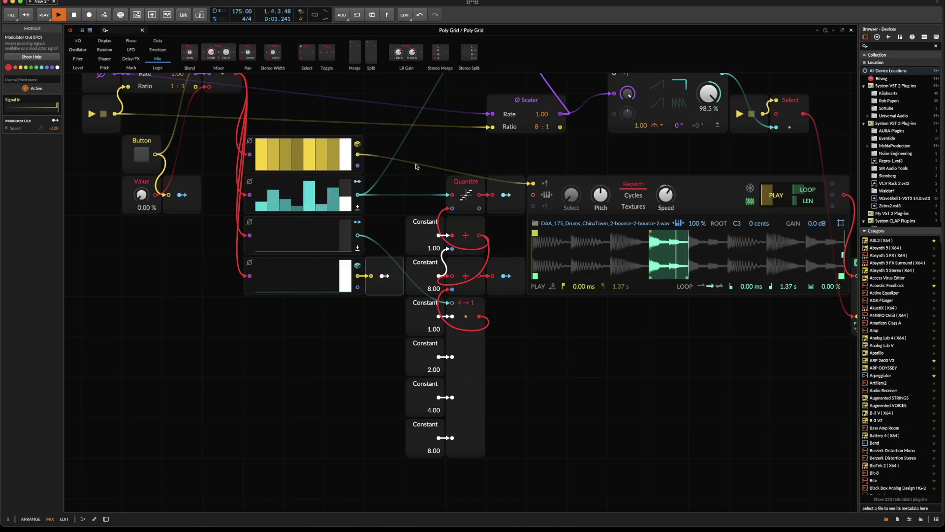
drag(347, 273, 346, 294)
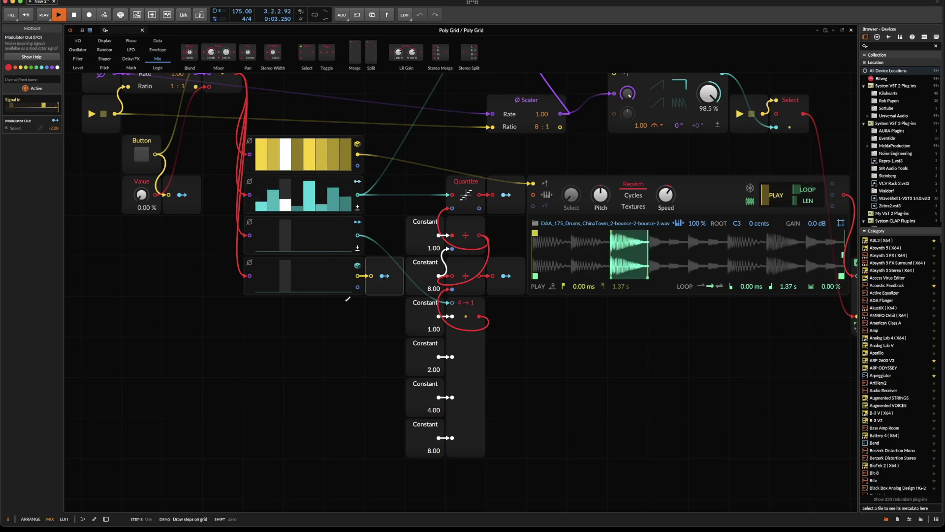
click(334, 264)
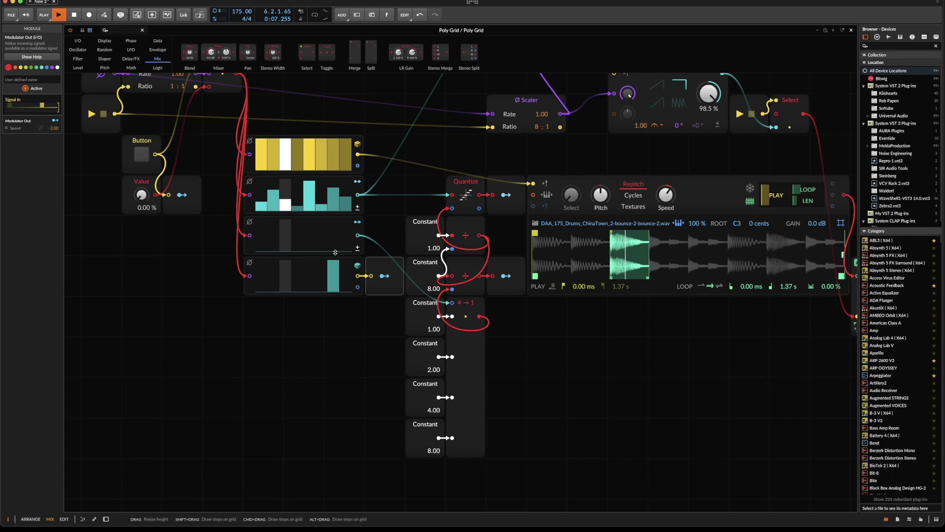
drag(336, 268, 338, 312)
key(space)
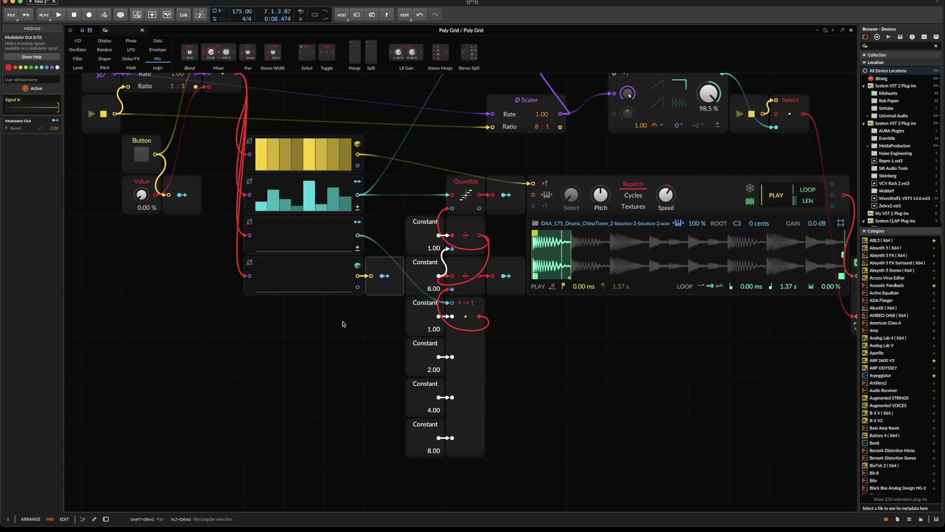
key(ctrl+z)
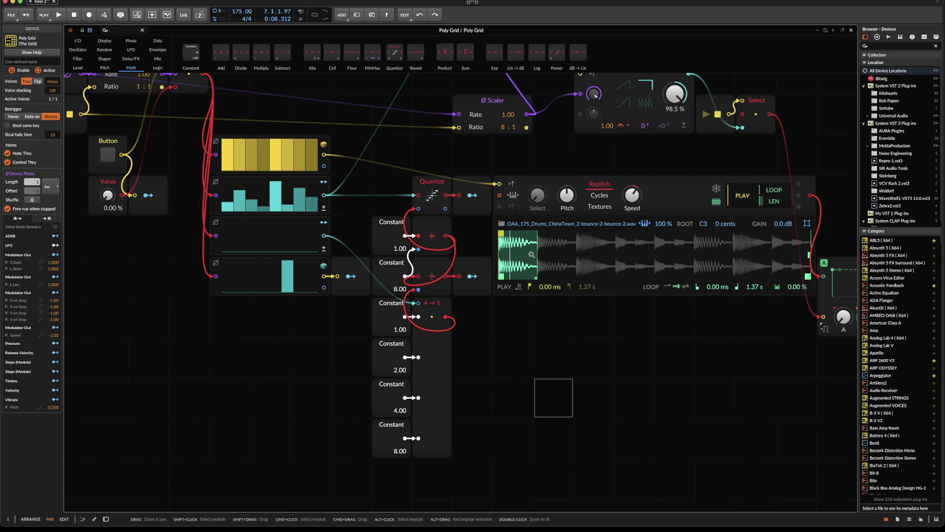
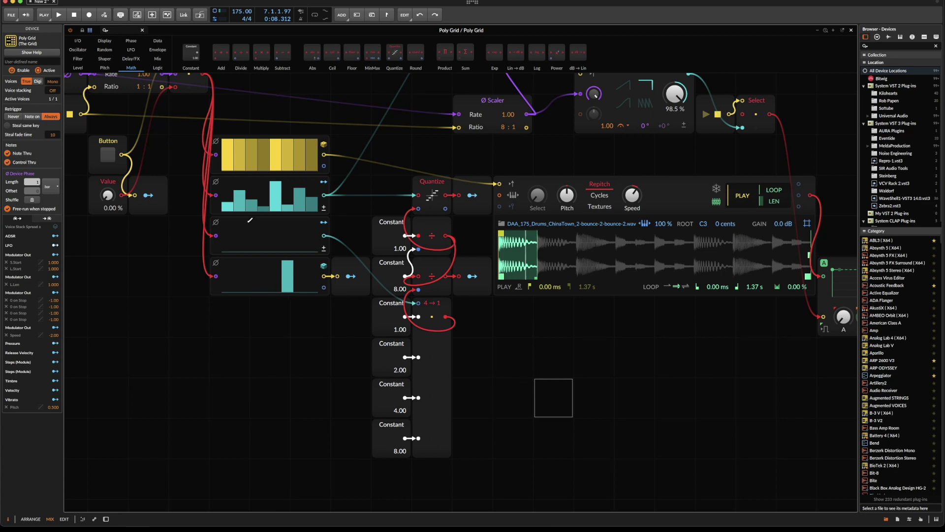
Duplicate the lower Steps module and place the copy directly beneath the Sampler
click(217, 243)
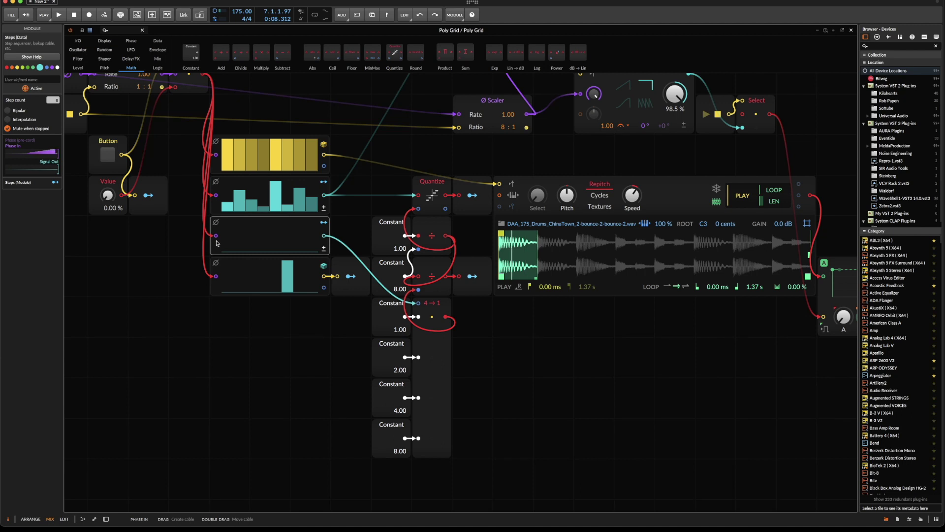
key(ctrl+d)
click(226, 229)
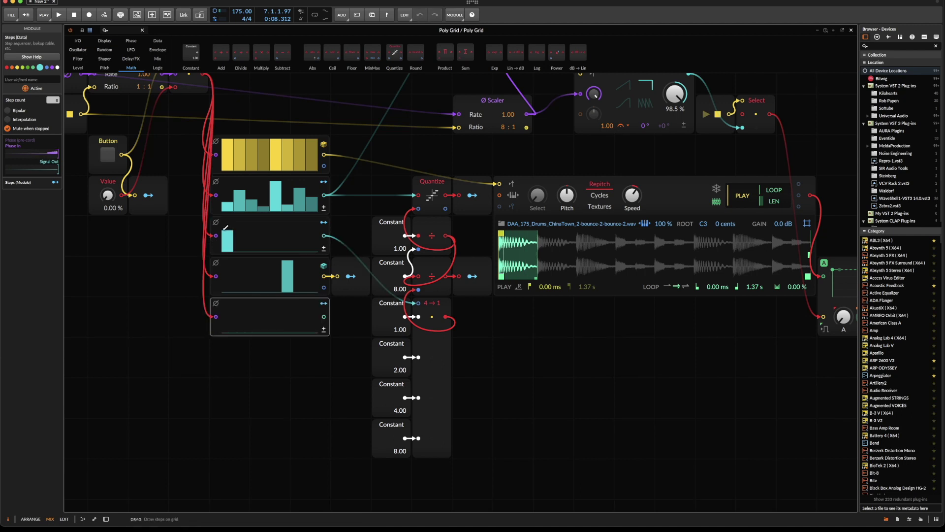
key(ctrl+z)
drag(215, 325, 498, 325)
Enlarge the Steps copy to the Sampler's width and a greater height, and raise all eight steps to full
drag(610, 330, 810, 330)
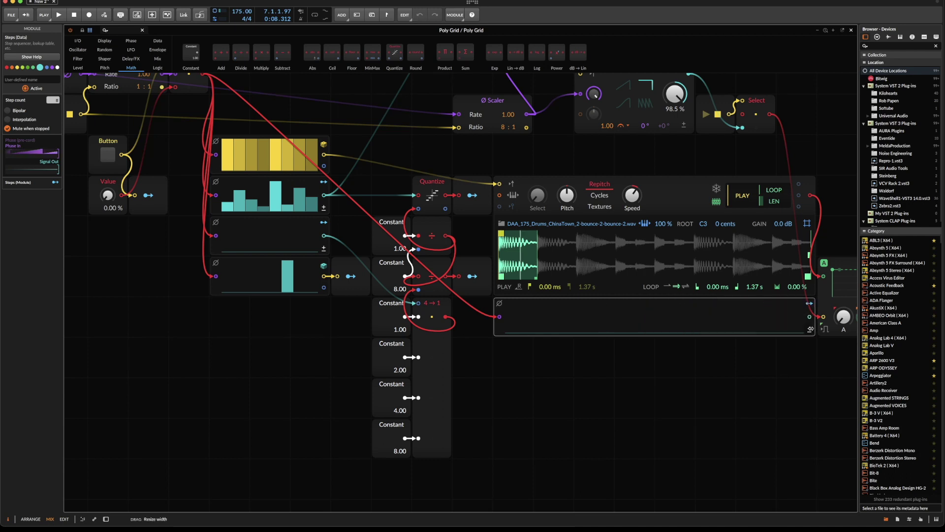
drag(562, 326, 567, 358)
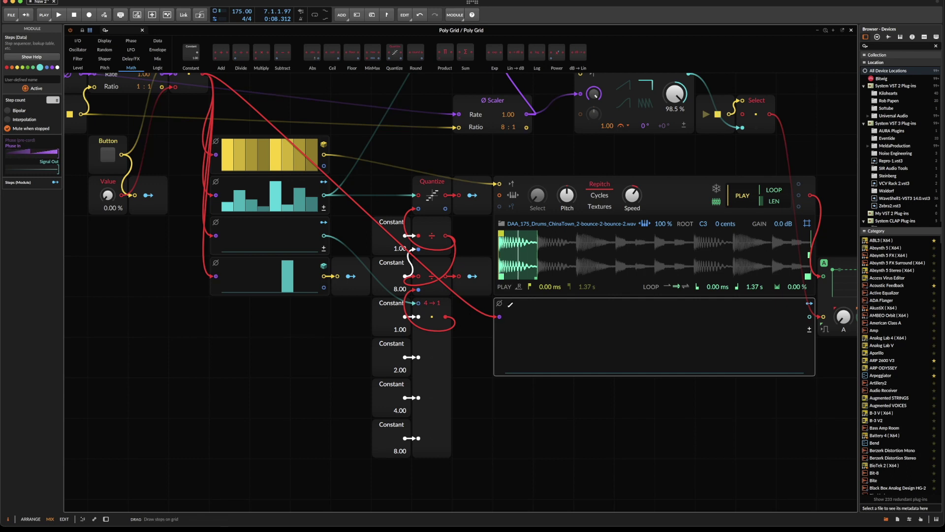
mouse_move(518, 326)
mouse_down()
mouse_move(537, 304)
mouse_move(800, 303)
mouse_up()
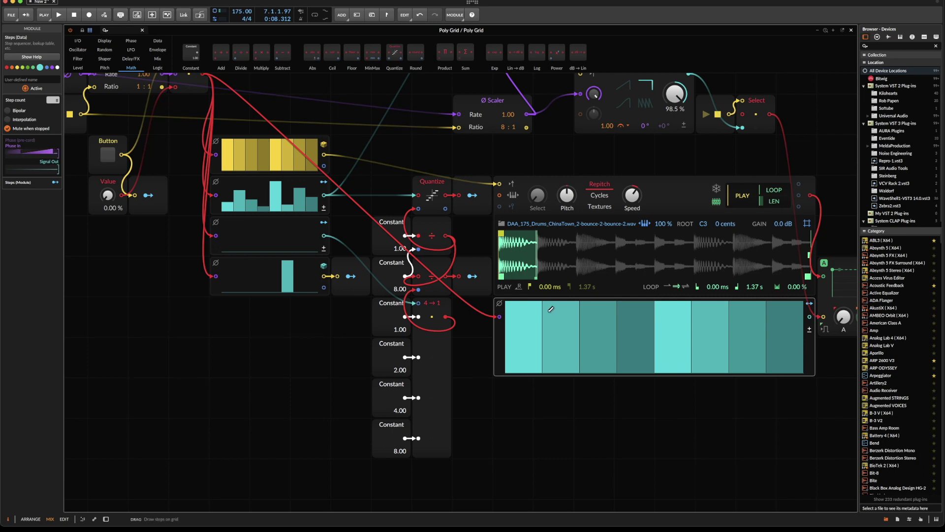
Add a Multiply module between the loop-length divider and its Modulator Out, with the large Steps module's output as the second factor
mouse_move(550, 309)
mouse_down()
mouse_move(545, 365)
mouse_move(564, 227)
mouse_up()
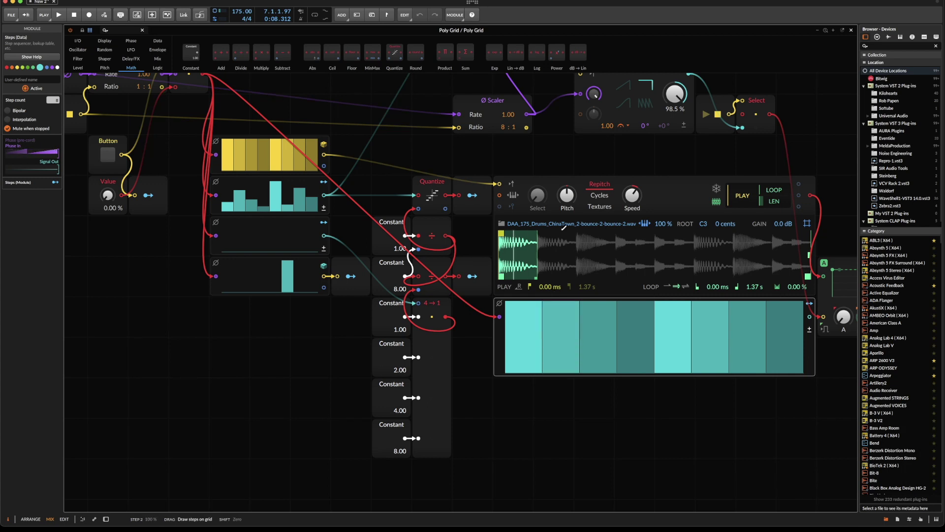
click(437, 267)
click(465, 269)
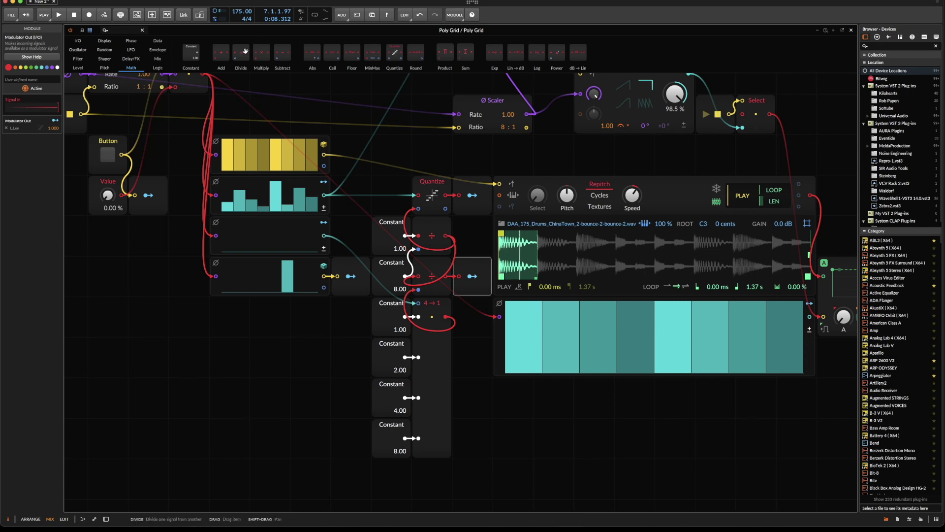
drag(261, 51, 481, 316)
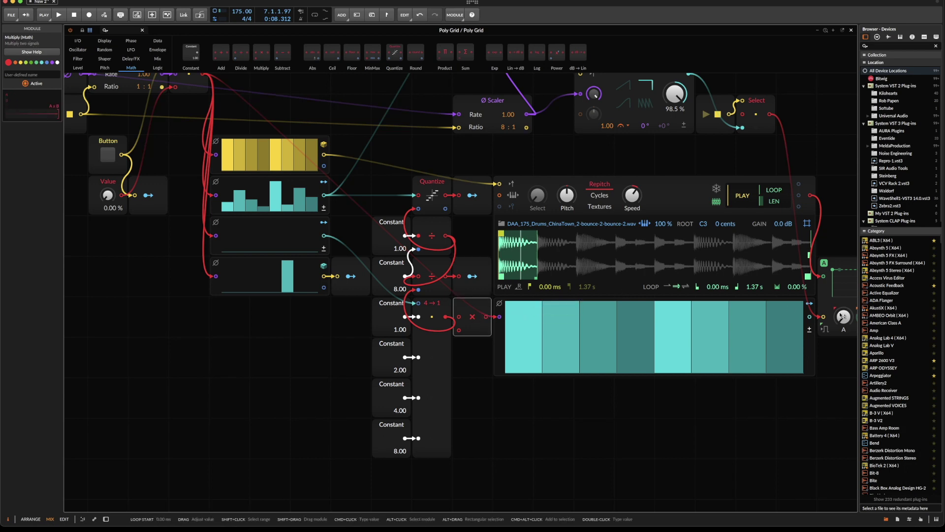
drag(811, 318, 459, 330)
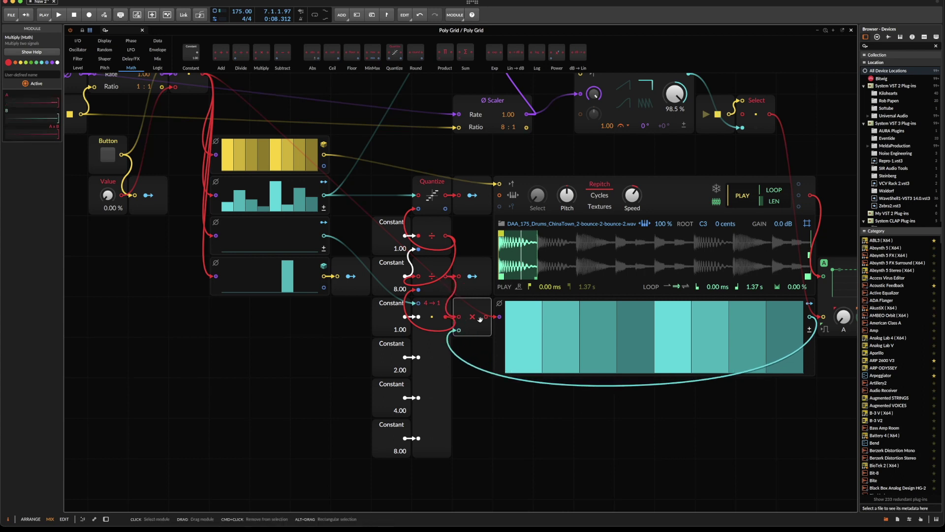
drag(488, 316, 465, 281)
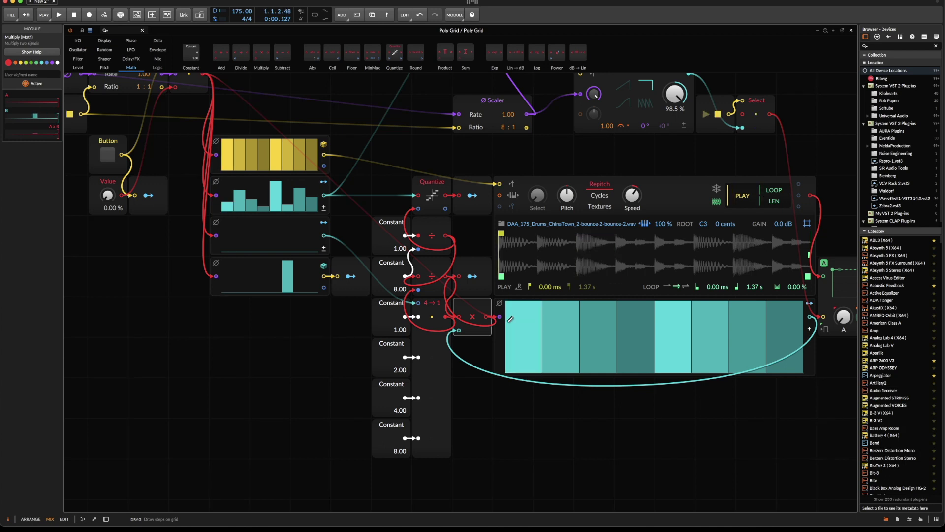
Turn on manual step control with the Button, raise the large Steps module's first step to full, and set the Value knob to 64.0 %
click(113, 153)
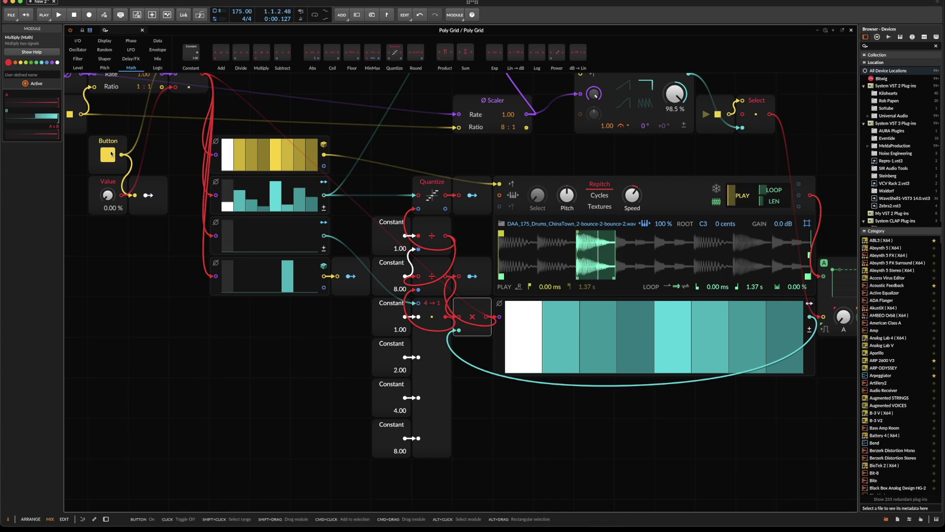
mouse_move(524, 306)
mouse_down()
mouse_move(526, 367)
mouse_move(543, 232)
mouse_up()
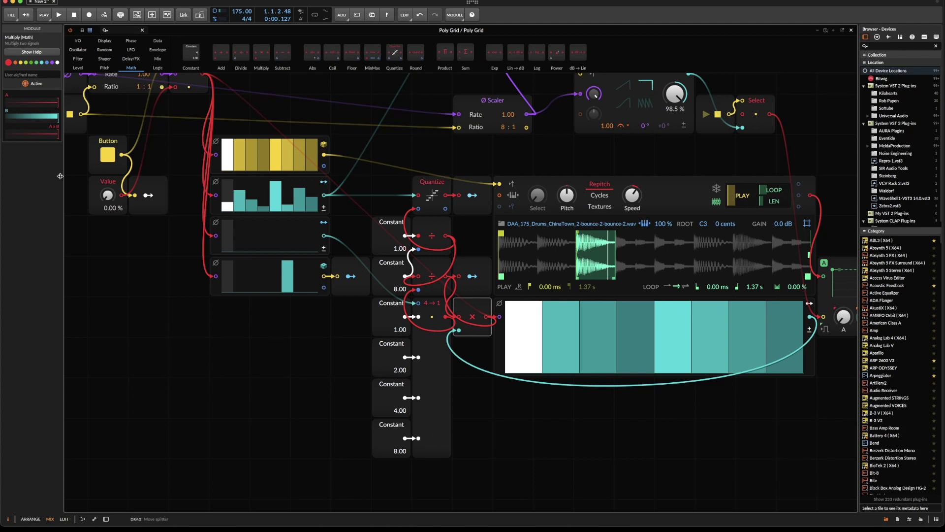
click(107, 157)
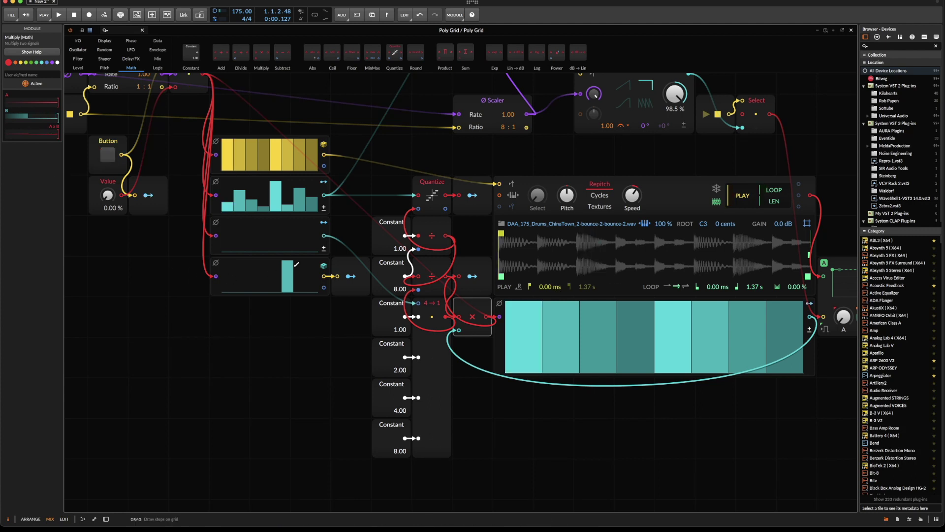
click(107, 156)
drag(107, 196, 108, 146)
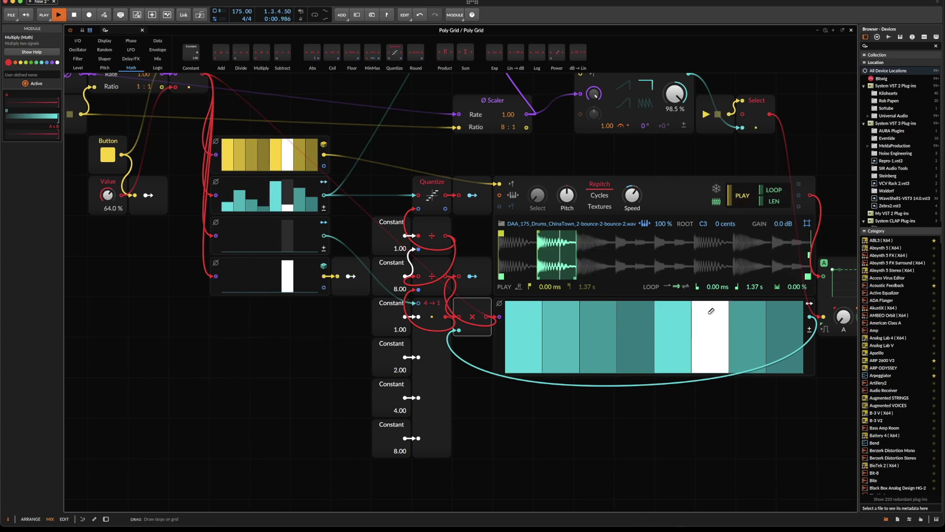
Lower the large Steps module's sixth step to 98 %, turn off manual step control, and audition the loop
drag(707, 302, 706, 302)
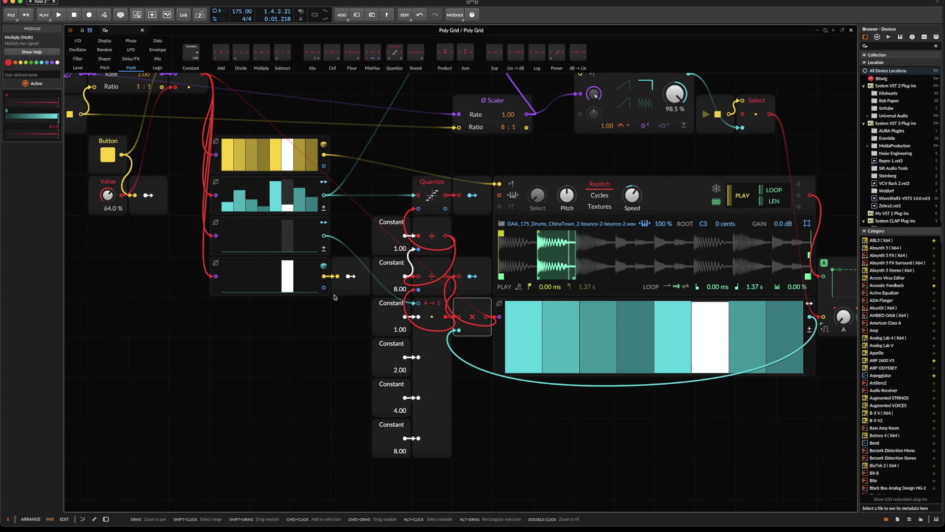
click(108, 156)
key(space)
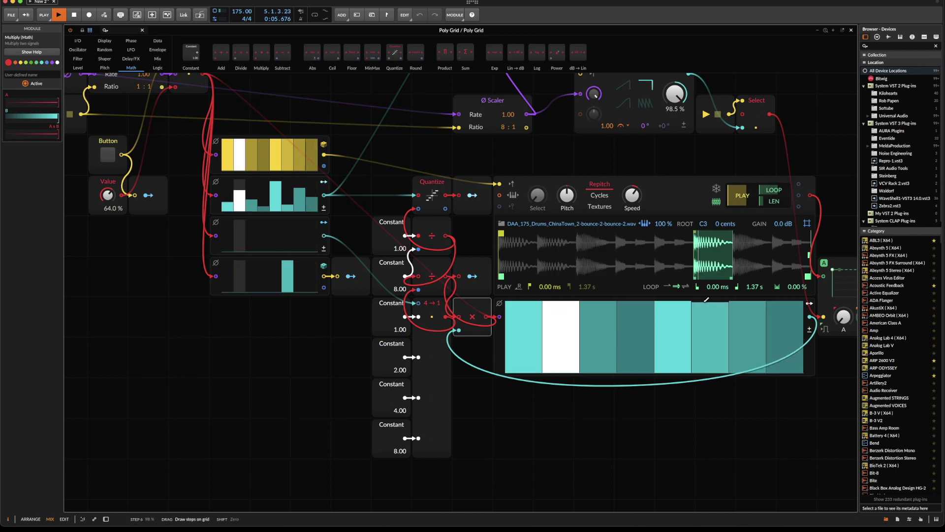
key(space)
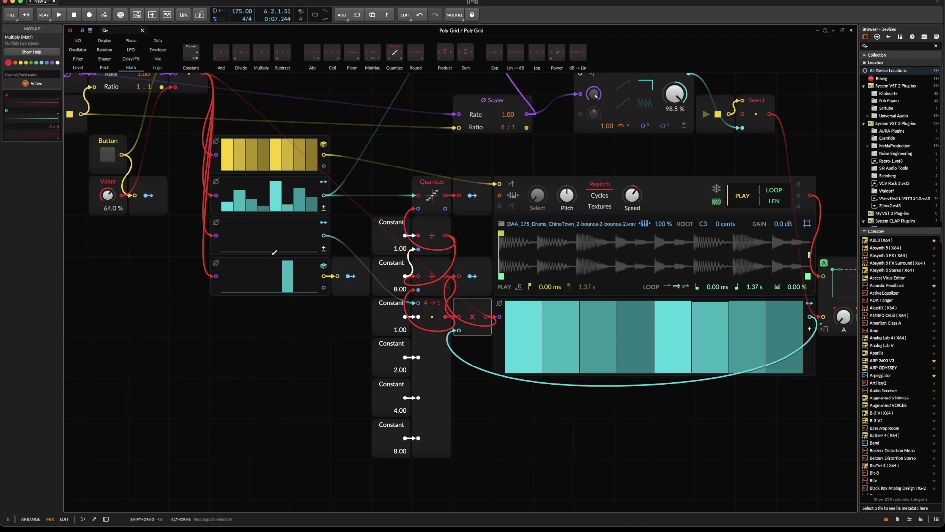
Clear the sixth step of the lower Probabilities module, set the loop-division Steps module's eighth step to 59 %, and audition the loop
drag(292, 257, 289, 313)
scroll(289, 327, up, 1)
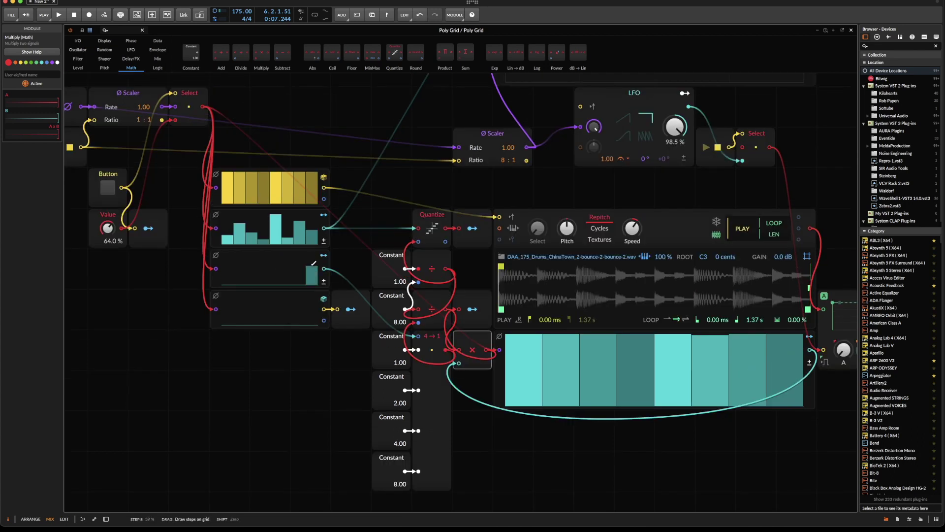
key(space)
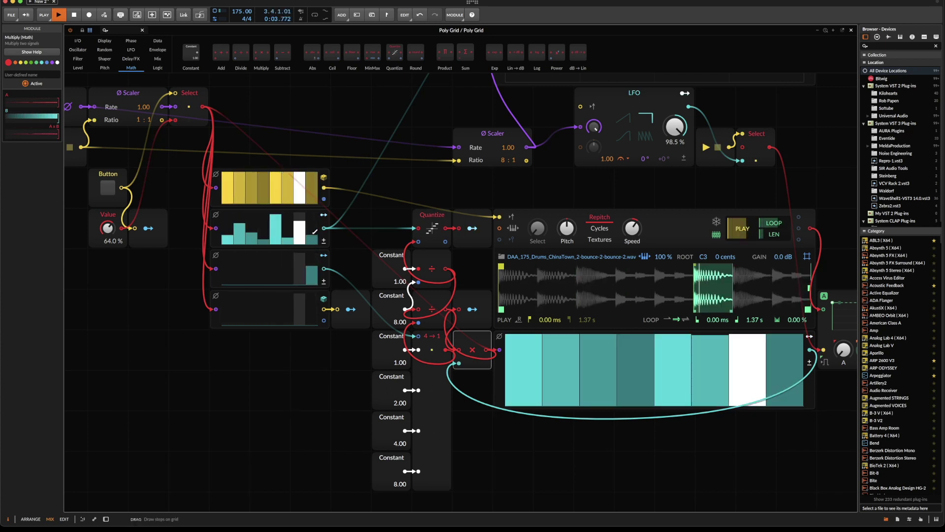
key(space)
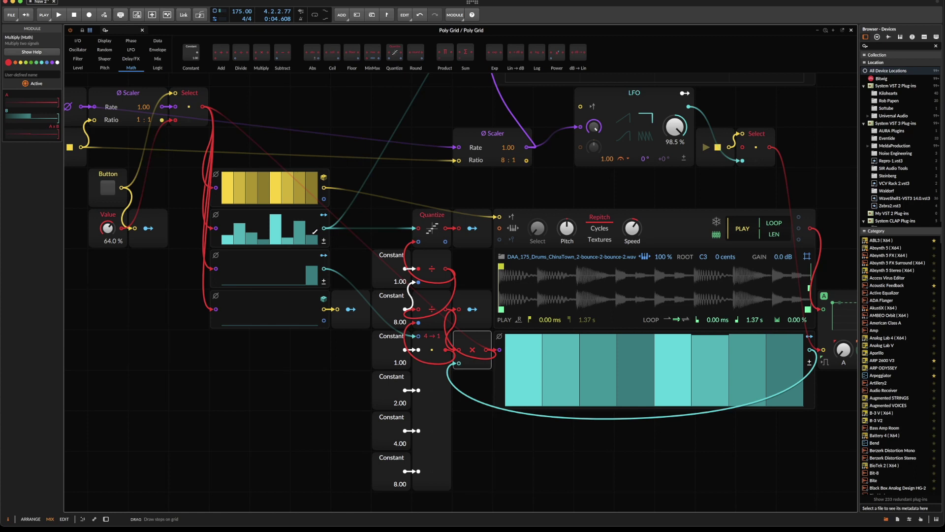
Move the 8 : 1 Ø Scaler one grid slot away from the LFO
scroll(310, 246, up, 2)
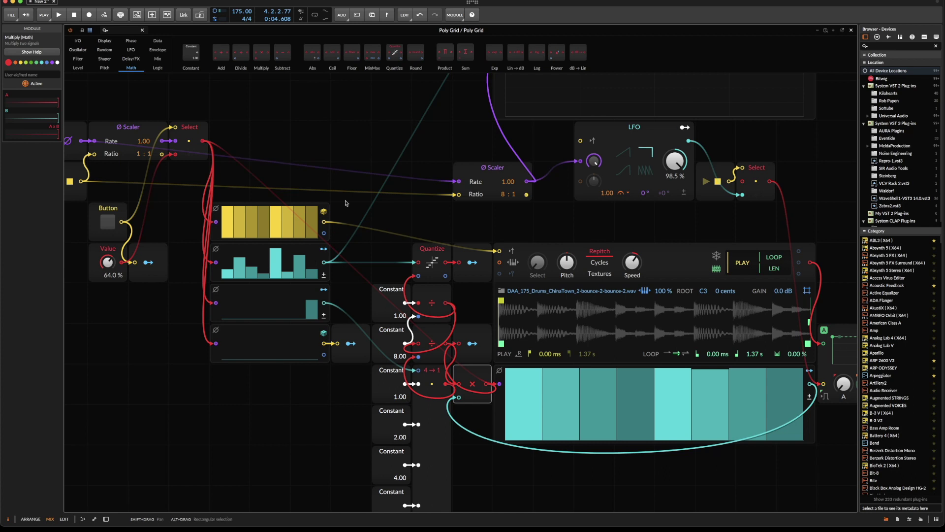
scroll(350, 179, up, 3)
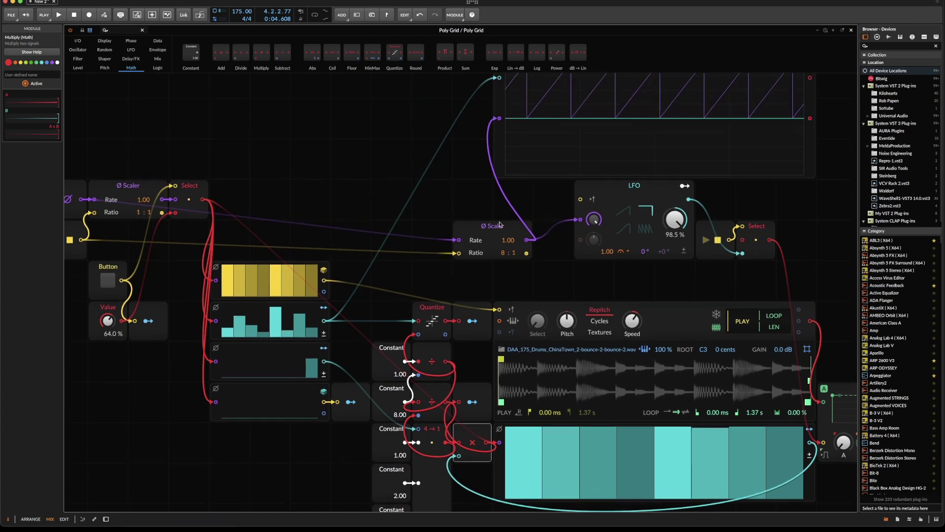
click(468, 224)
drag(467, 224, 426, 224)
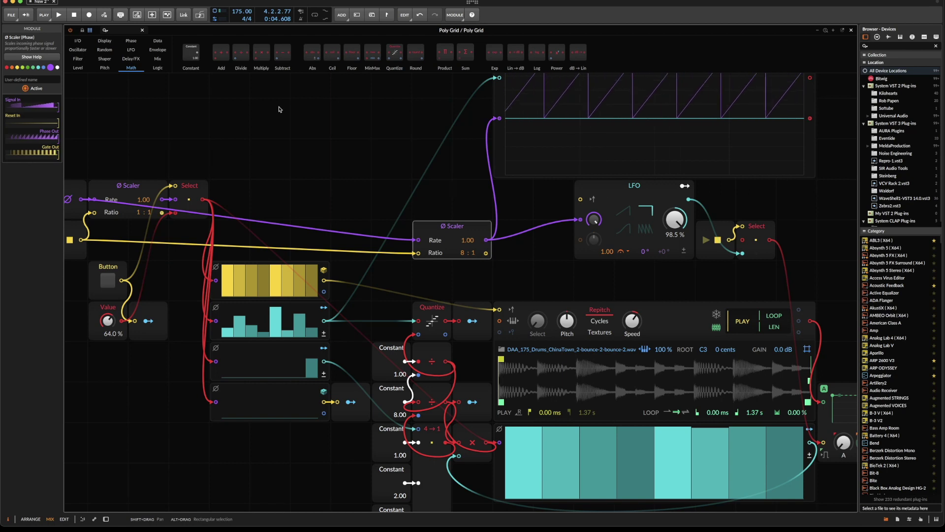
Make room after the ADSR, duplicate the Attenuate module in front of the original, and set the copy to 0.00 %
click(818, 30)
scroll(569, 156, down, 1)
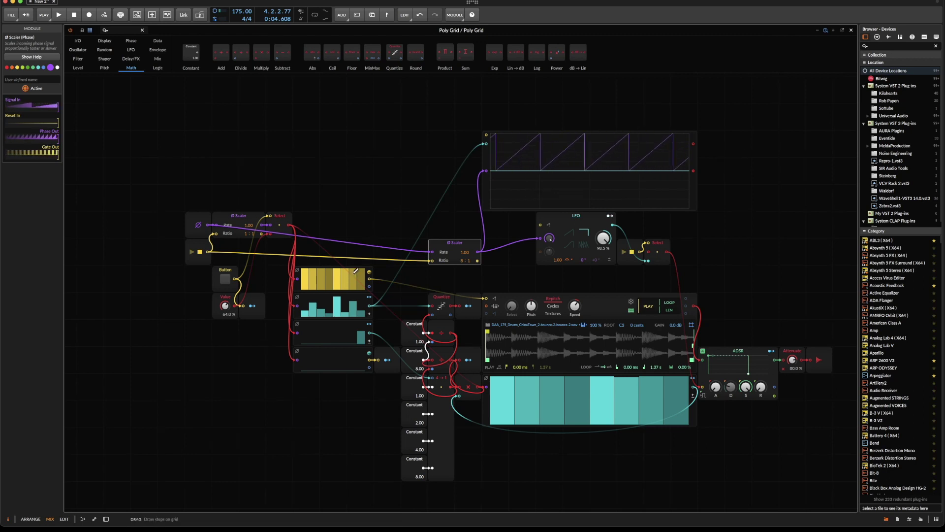
click(591, 294)
click(786, 353)
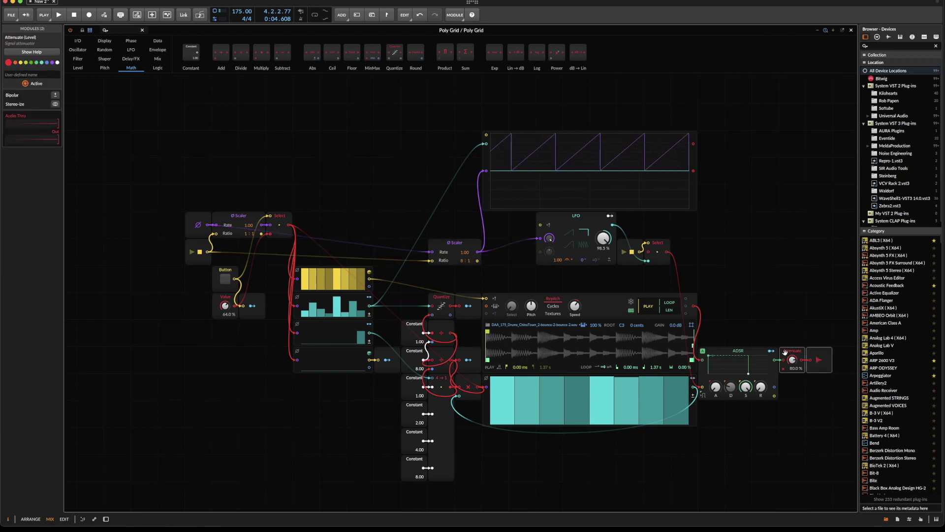
drag(808, 352, 815, 350)
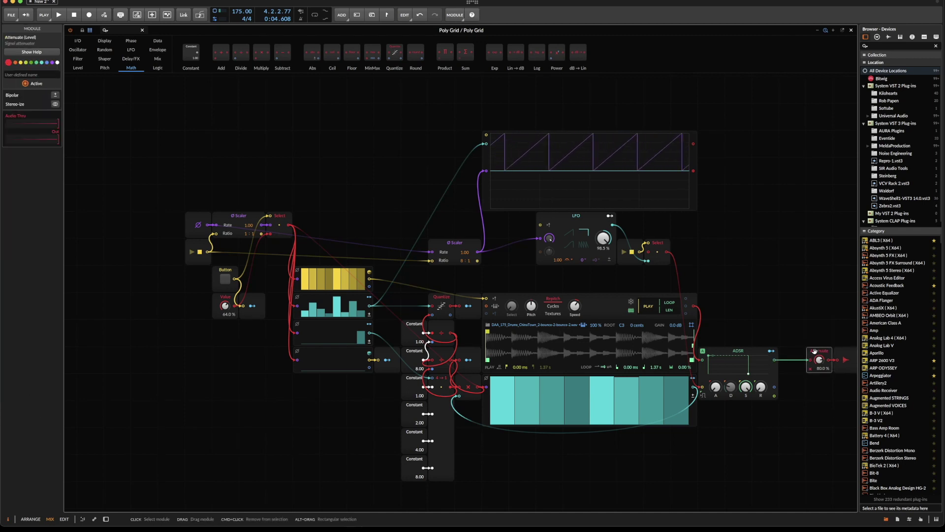
key(ctrl+d)
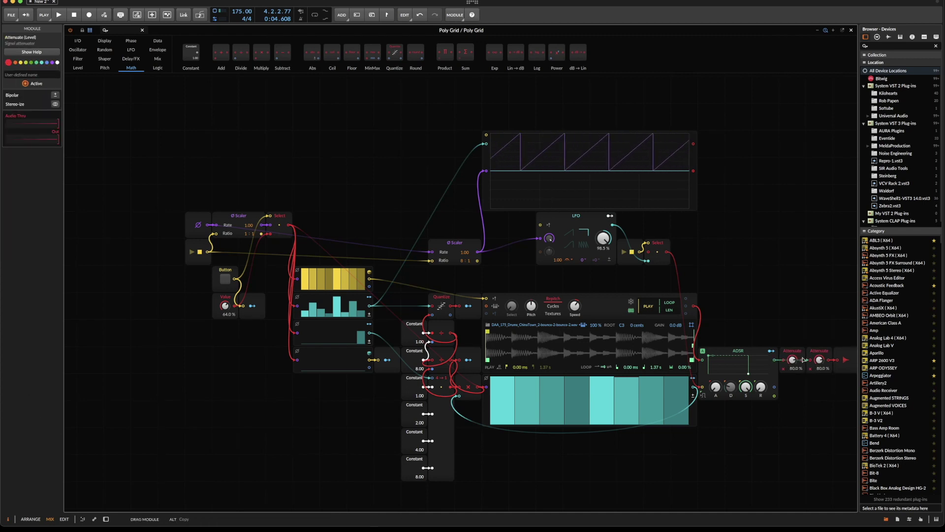
drag(810, 360, 792, 360)
Insert a Modulator Out fed by the 8 : 1 Ø Scaler's phase output and map it to the first Attenuate with an amount of 1.000
right_click(514, 262)
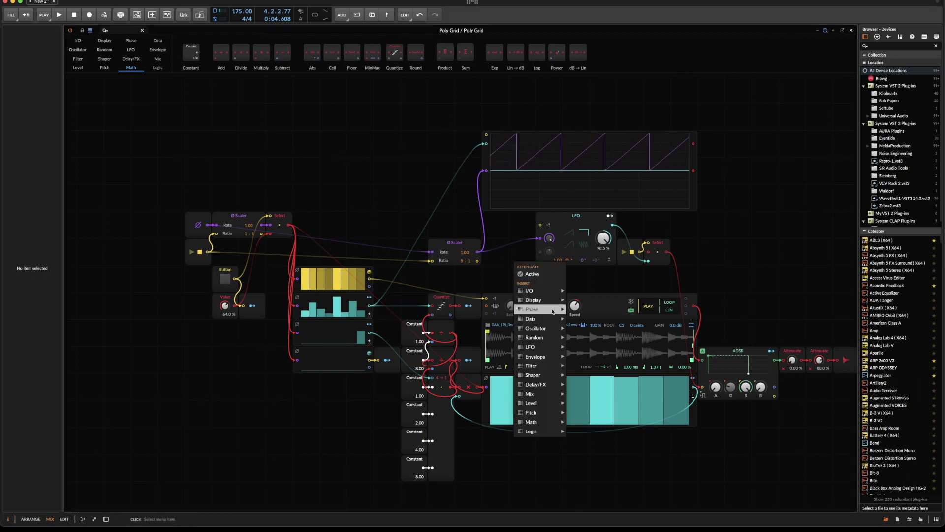
mouse_move(556, 295)
click(591, 520)
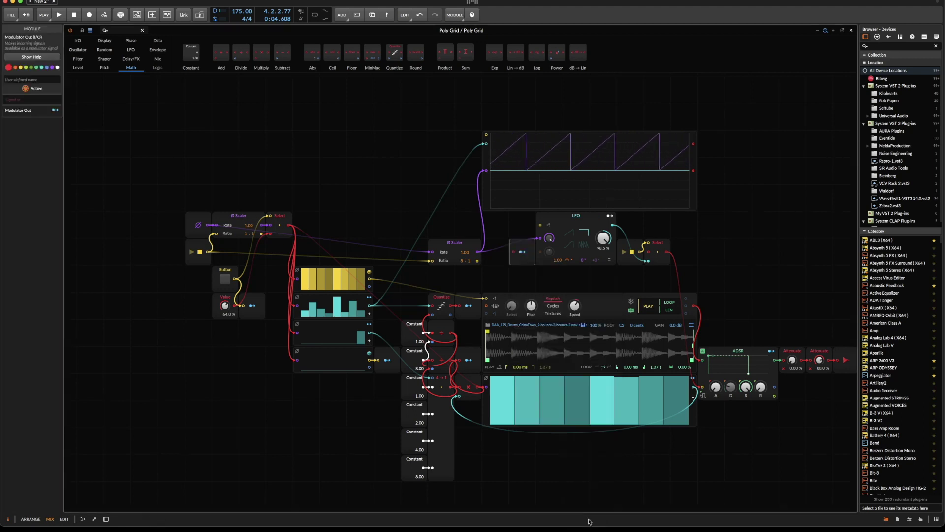
drag(515, 253, 489, 254)
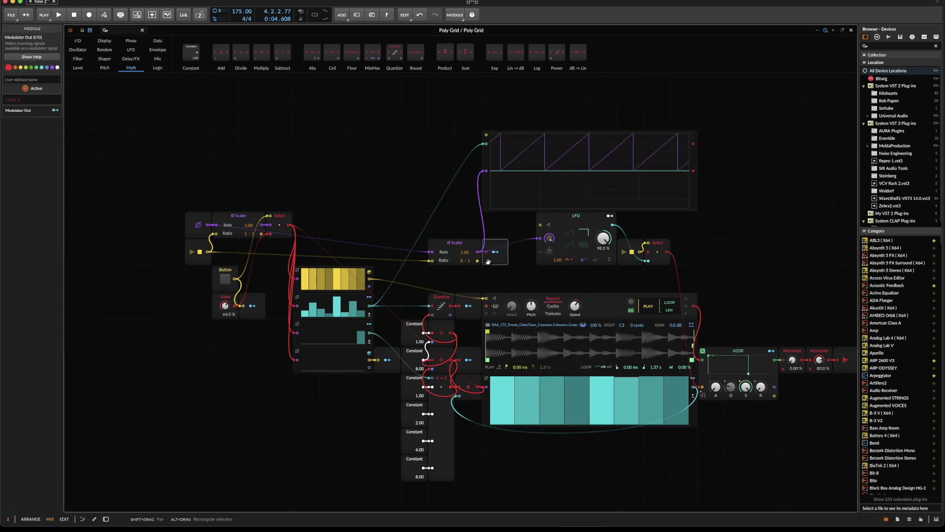
click(496, 251)
drag(819, 360, 794, 364)
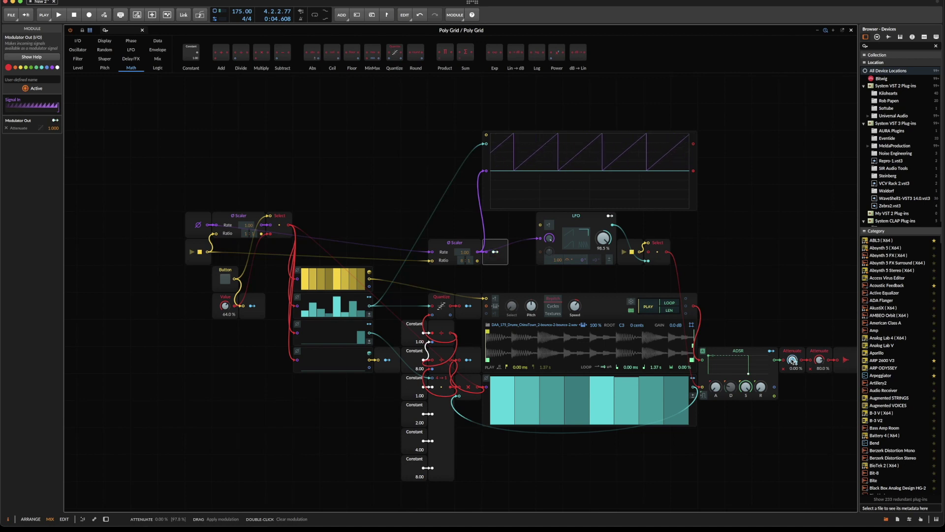
Audition the phase-driven attenuation and move the 8 : 1 Ø Scaler to open a gap before its Modulator Out
key(space)
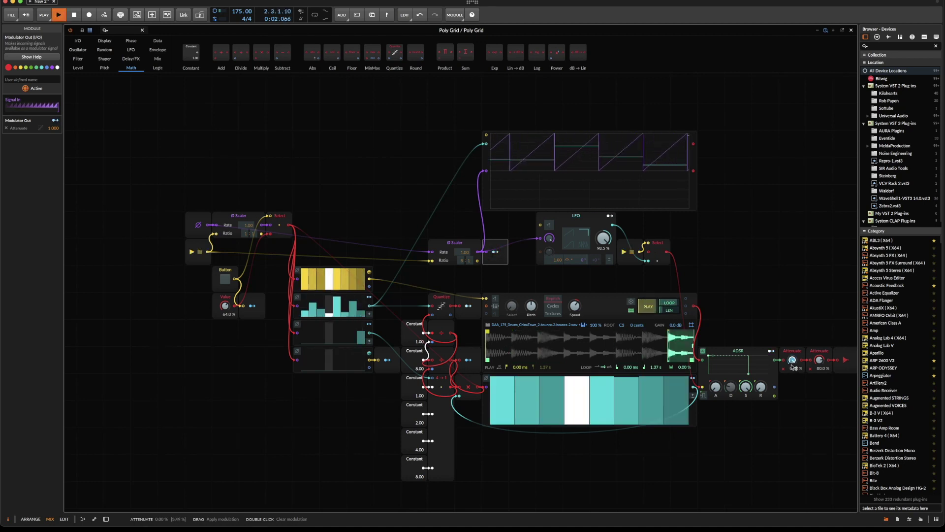
key(space)
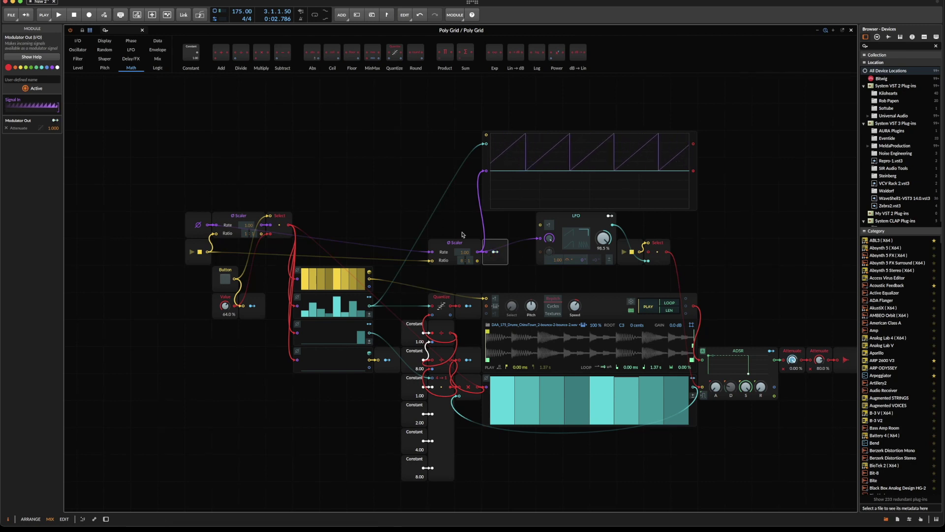
click(433, 242)
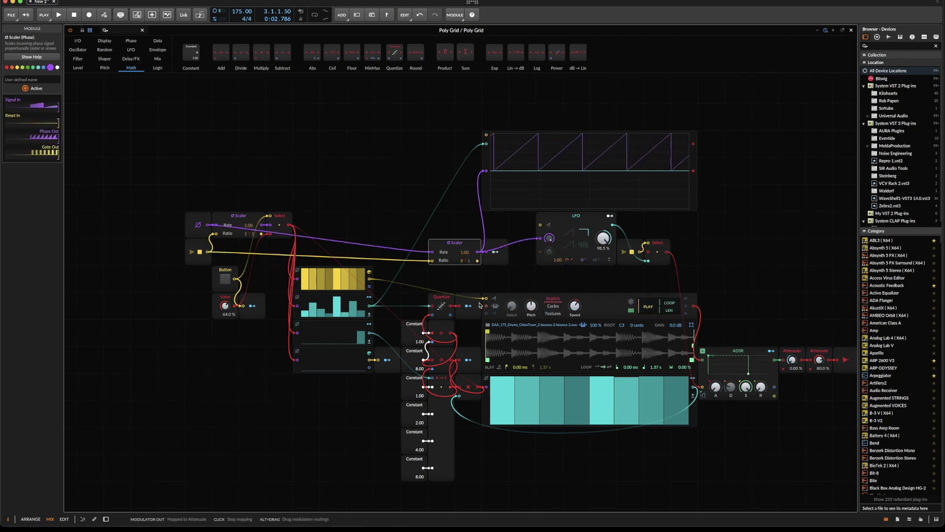
drag(444, 247, 416, 247)
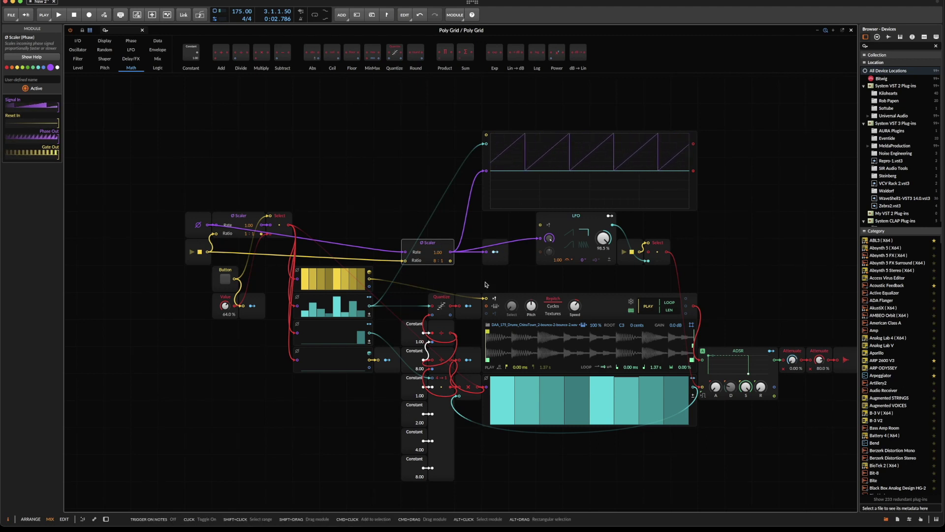
Place a copy of the Steps module that feeds Quantize above the sequencer stack, increase its height, and clear all its steps
click(297, 313)
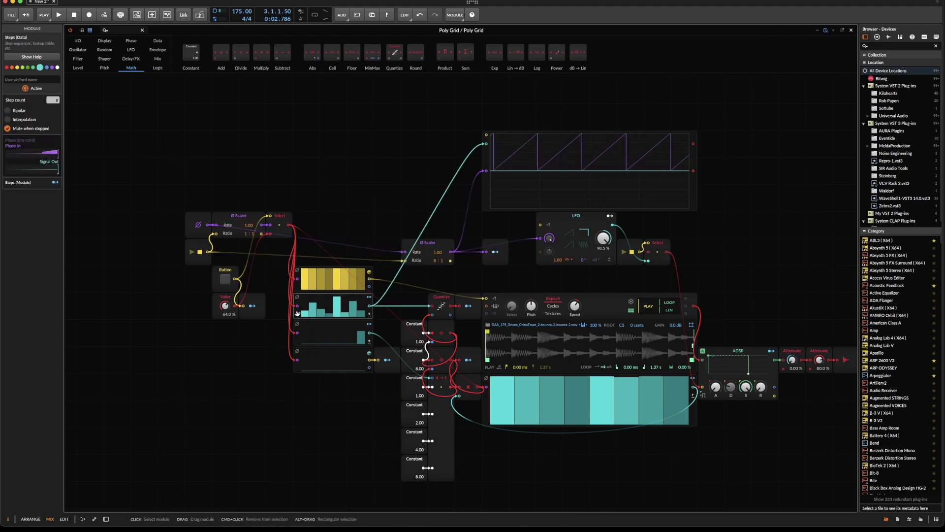
drag(298, 313, 318, 201)
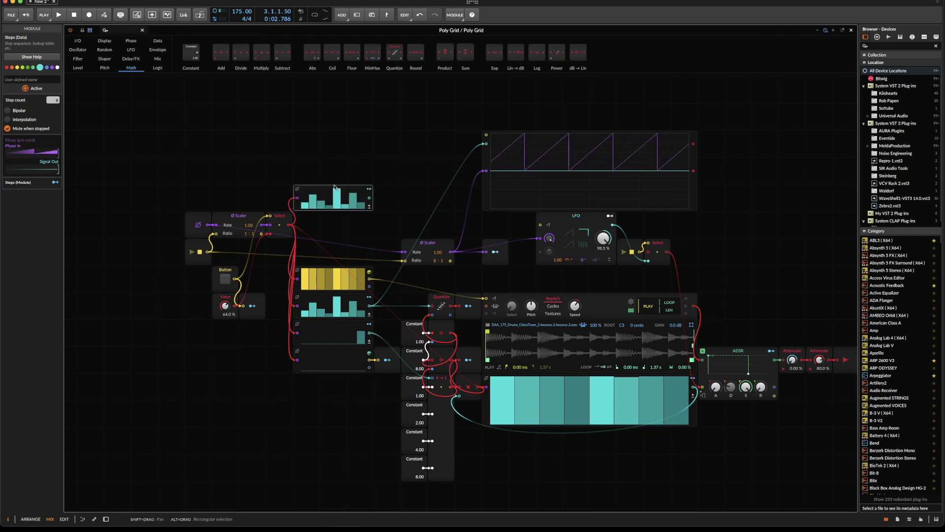
drag(321, 158, 337, 183)
mouse_move(372, 211)
mouse_down()
mouse_move(372, 229)
mouse_move(344, 236)
mouse_move(365, 235)
mouse_up()
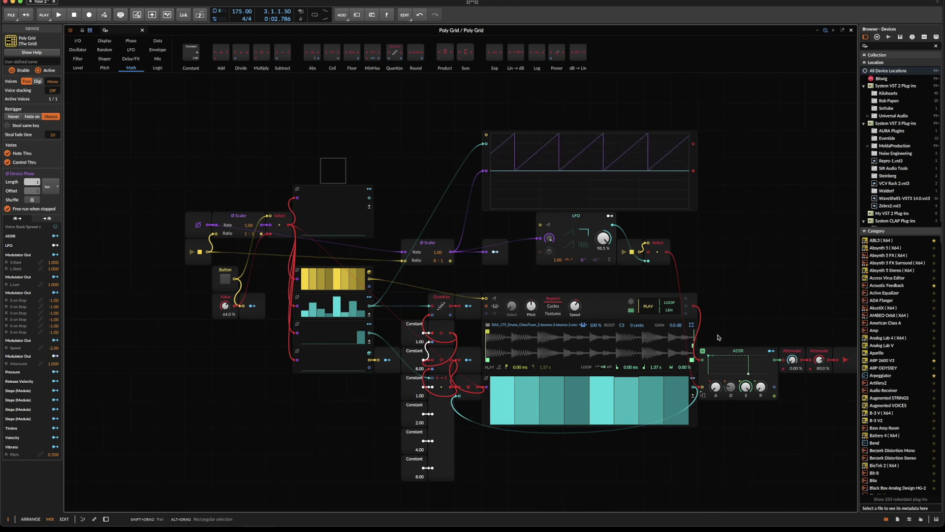
Raise the first Attenuate before the output to 100 %, map the tall Steps module to it at -1.00, and try out its last step
click(500, 248)
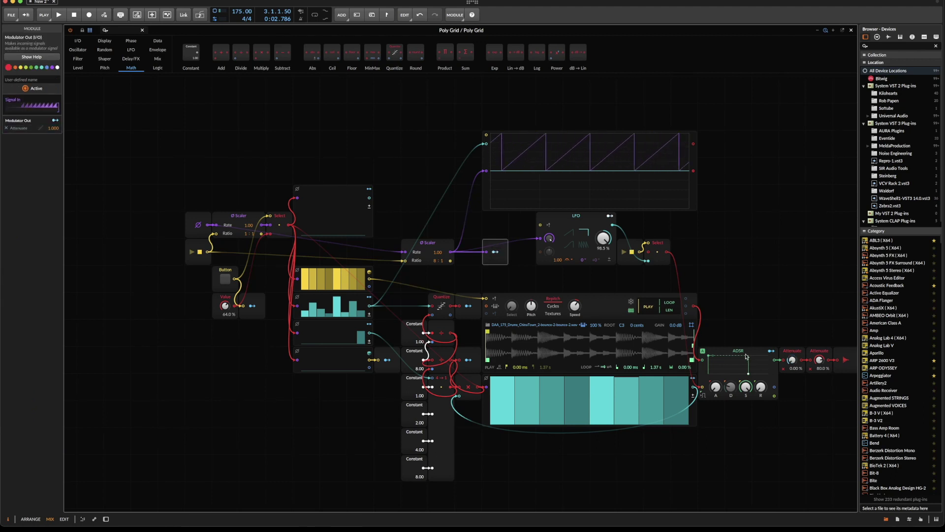
drag(791, 362, 791, 355)
mouse_move(352, 206)
mouse_down()
mouse_move(362, 209)
mouse_move(354, 244)
mouse_up()
click(370, 190)
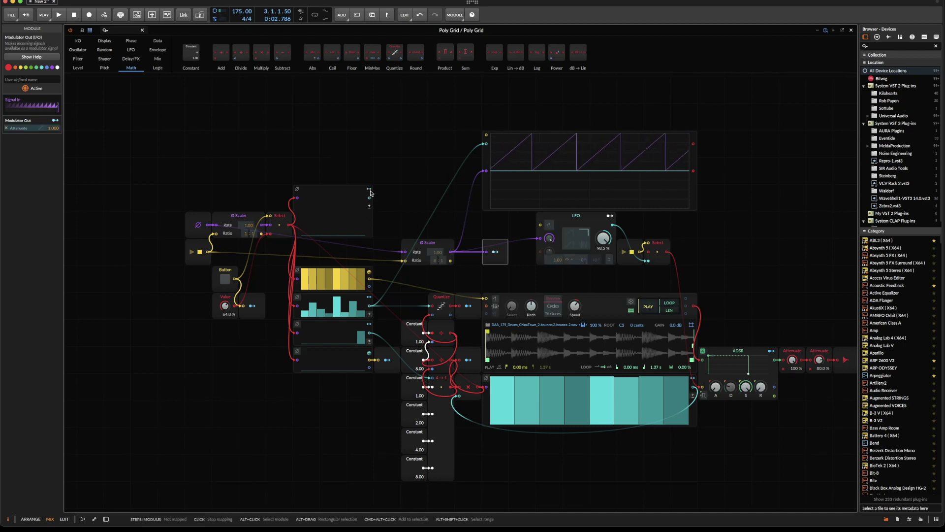
drag(794, 361, 794, 374)
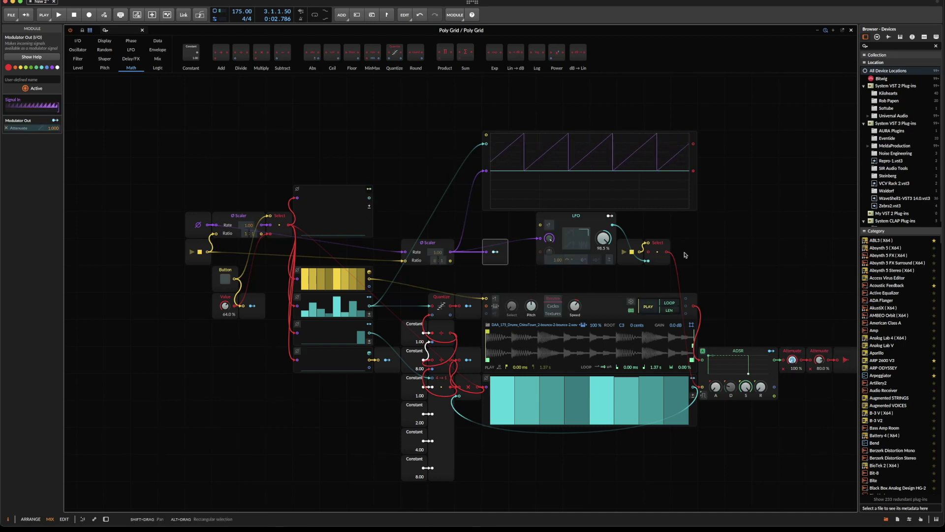
click(363, 217)
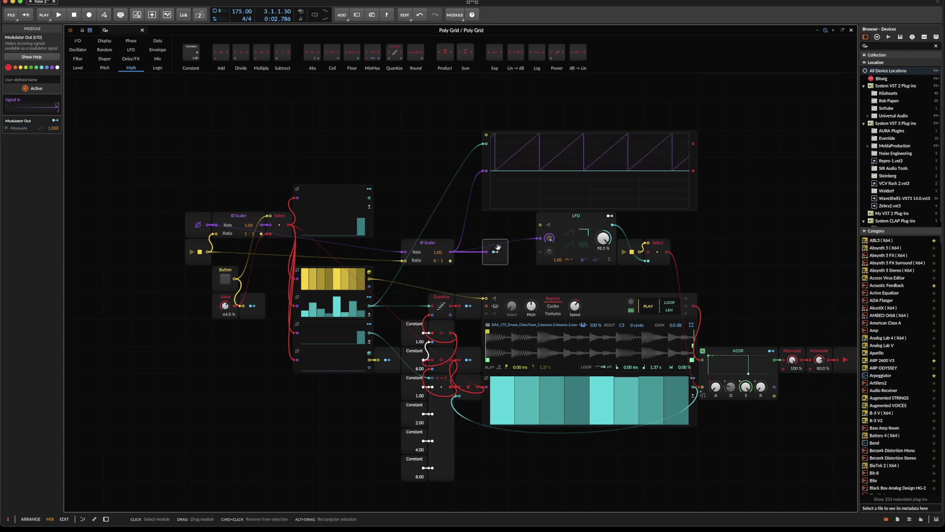
mouse_move(364, 221)
mouse_down()
mouse_move(370, 180)
mouse_move(367, 237)
mouse_up()
Insert an Attenuate module between the 8 : 1 Ø Scaler and its Modulator Out and set it to 0.00 %
right_click(400, 192)
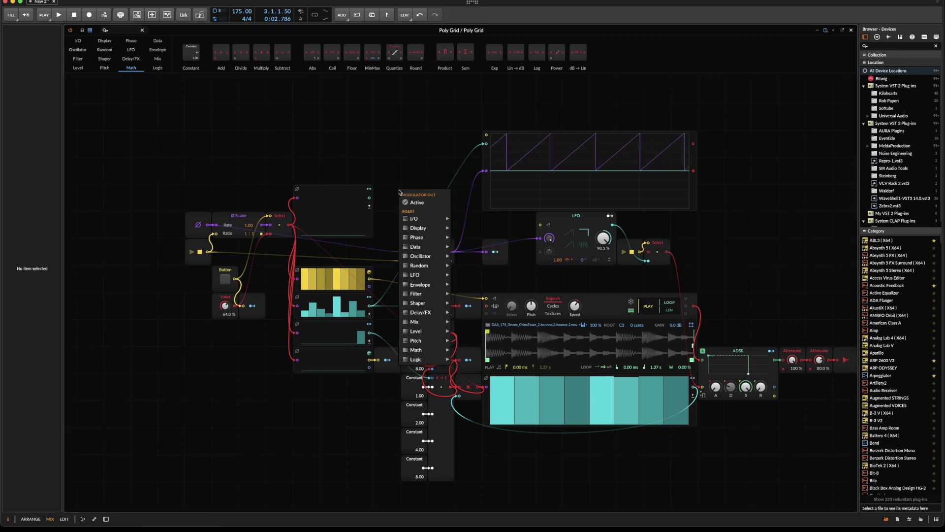
mouse_move(438, 332)
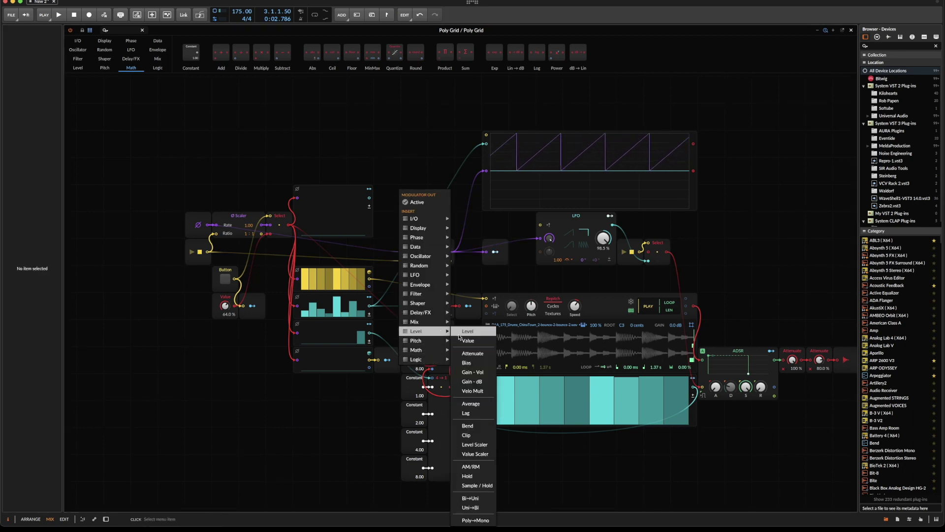
click(478, 357)
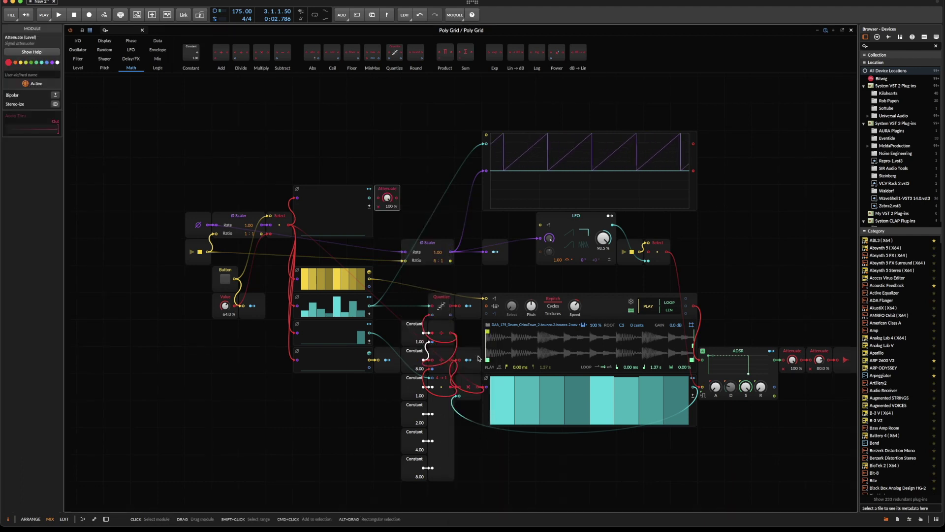
drag(484, 260, 486, 253)
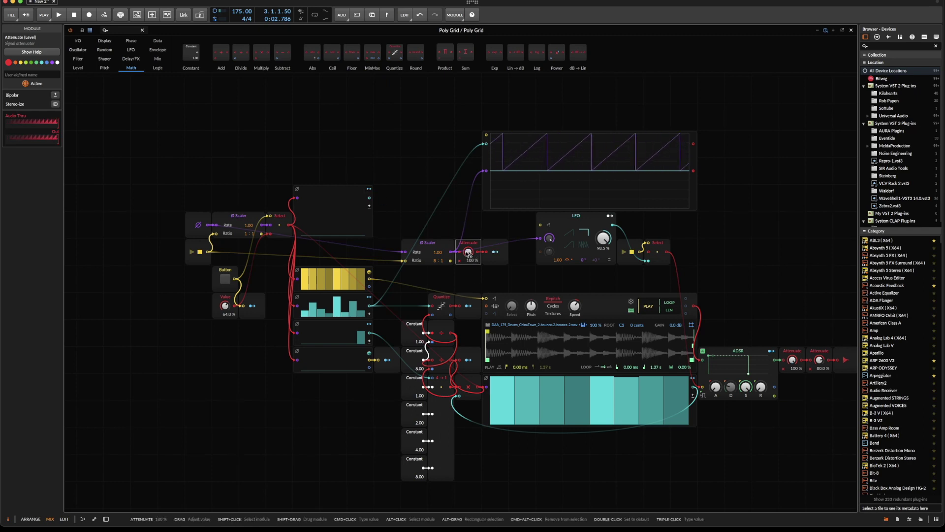
mouse_move(468, 253)
mouse_down()
mouse_move(468, 275)
mouse_move(469, 251)
mouse_up()
Map the tall Steps module's modulation to the Attenuate after the 8 : 1 Ø Scaler with an amount of 1.000
click(368, 189)
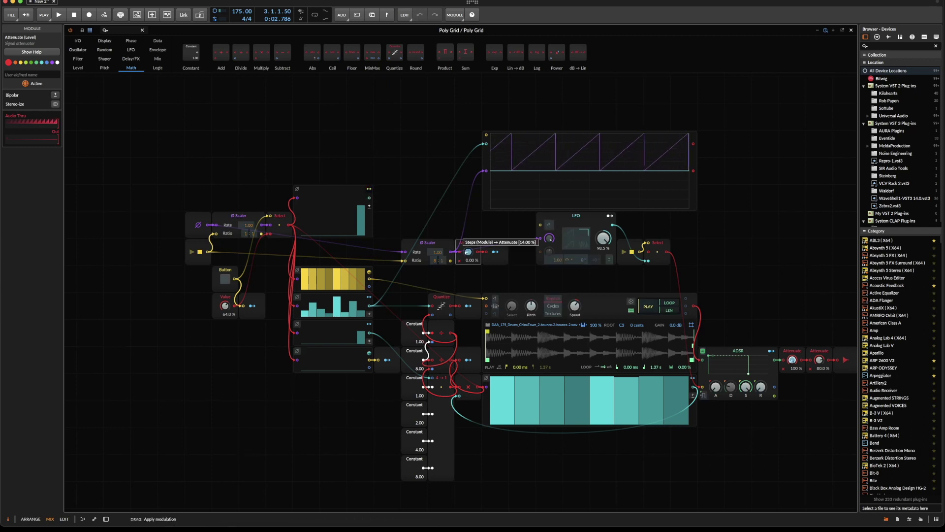
drag(468, 252, 469, 252)
click(368, 189)
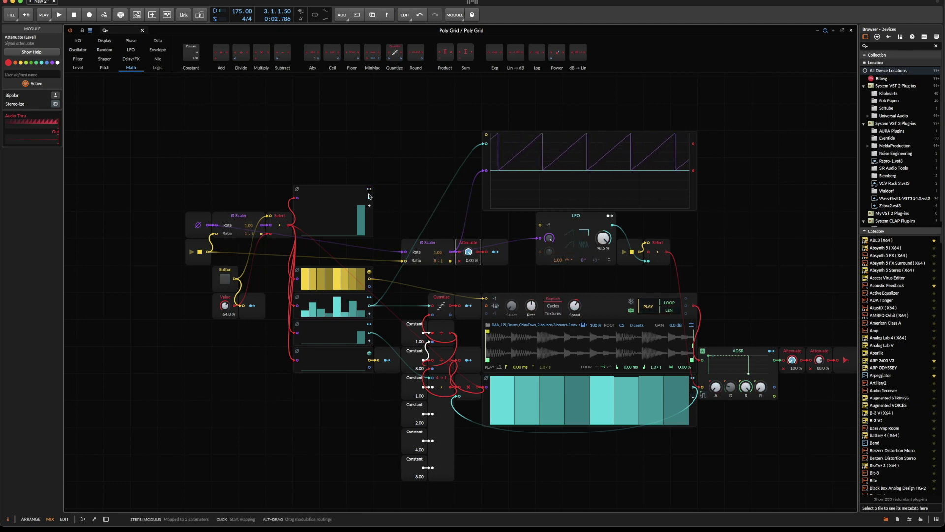
Audition the loop with the tall Steps module's last step raised to full, and clear that step
click(364, 183)
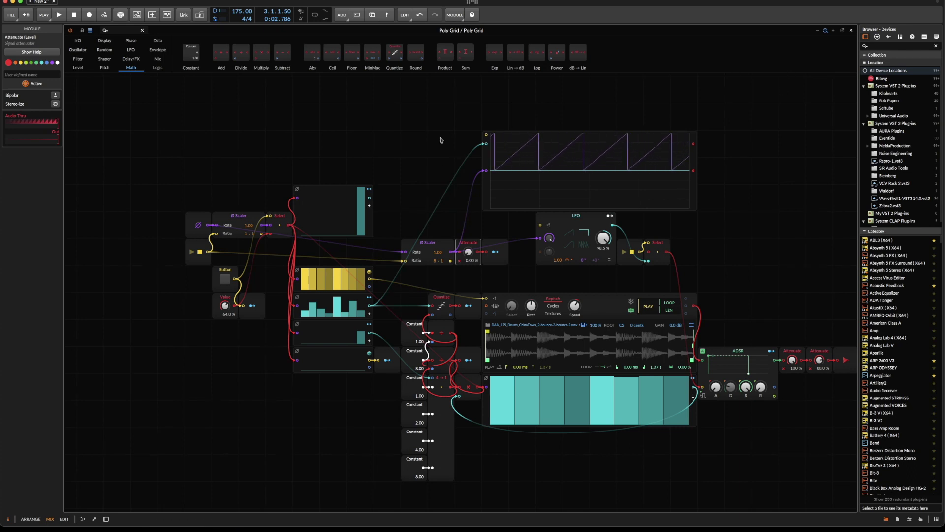
key(space)
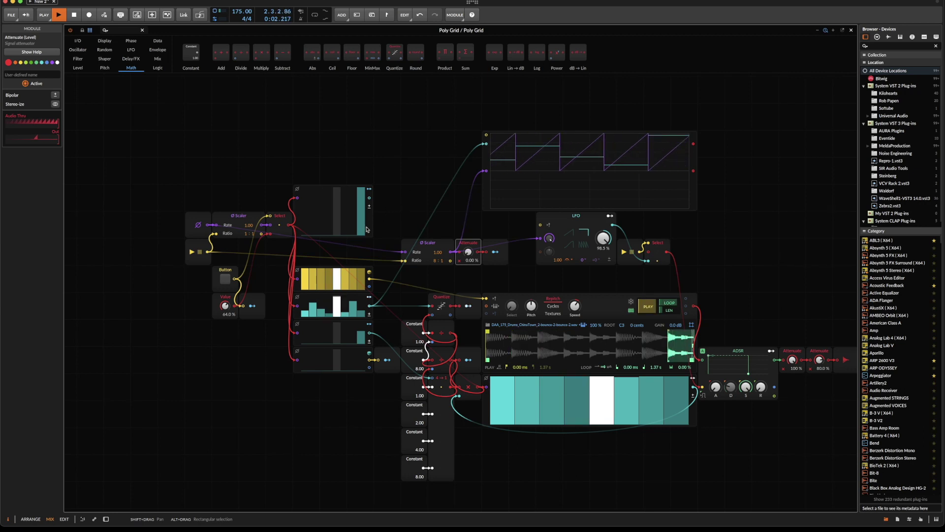
click(363, 209)
drag(362, 210, 365, 182)
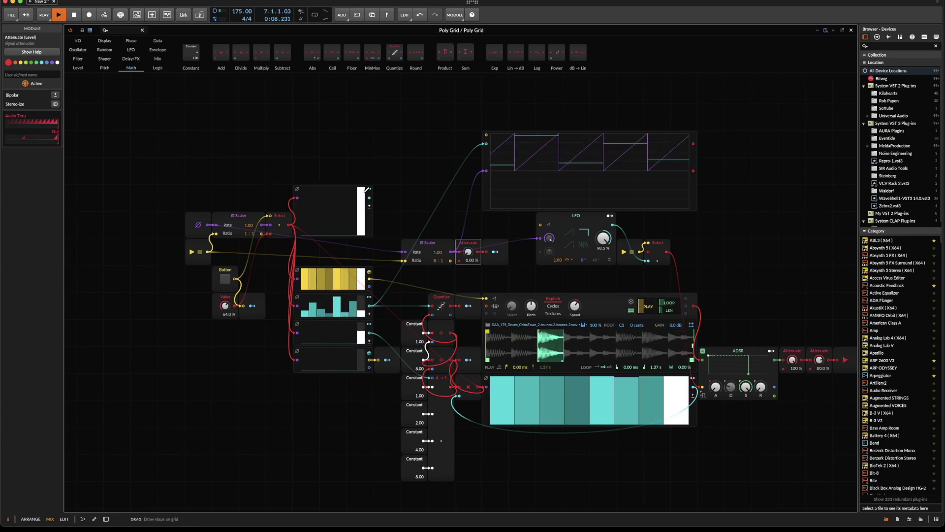
key(space)
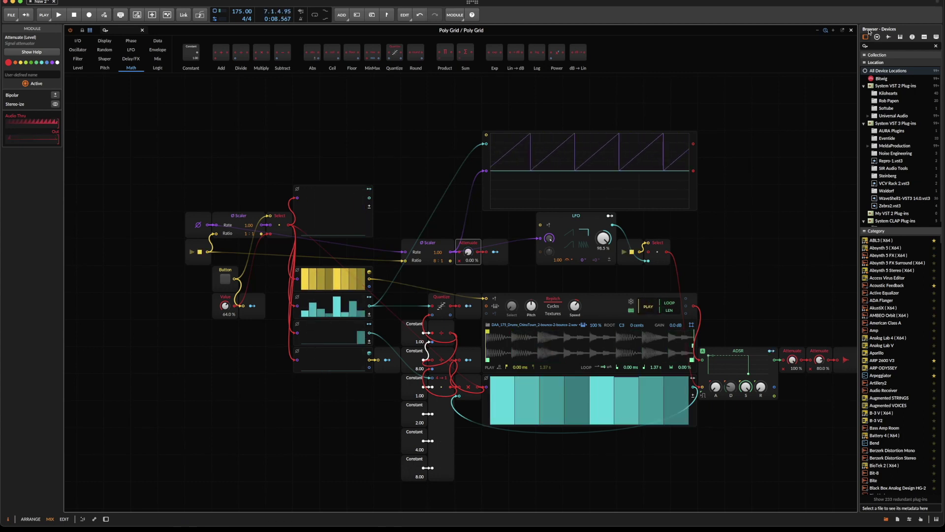
Duplicate the Steps module that drives the 4→1 selector at the end of the stack, make the copy taller, and switch it to bipolar
click(834, 33)
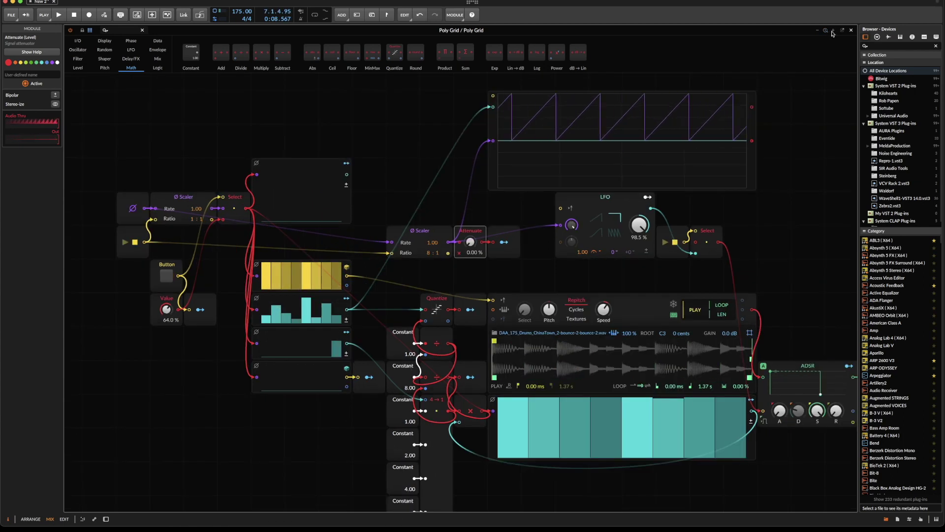
scroll(569, 245, down, 3)
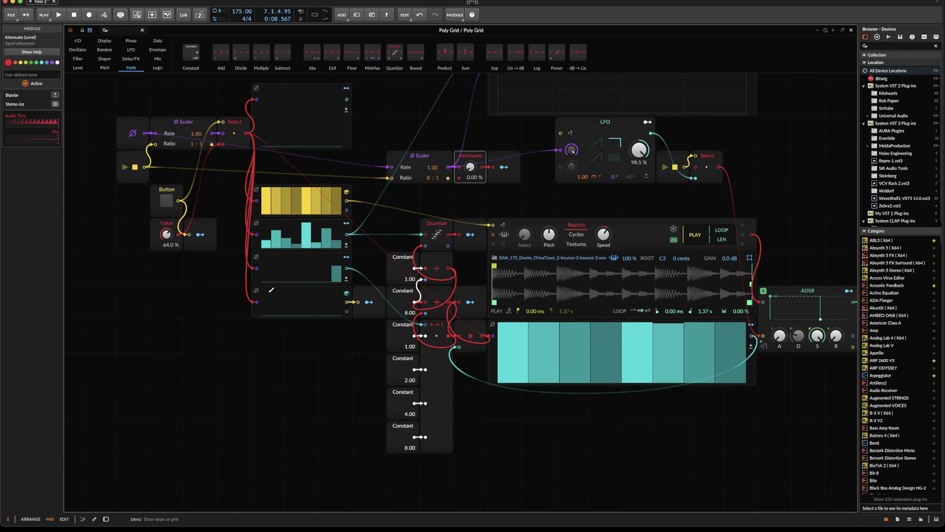
scroll(293, 363, down, 1)
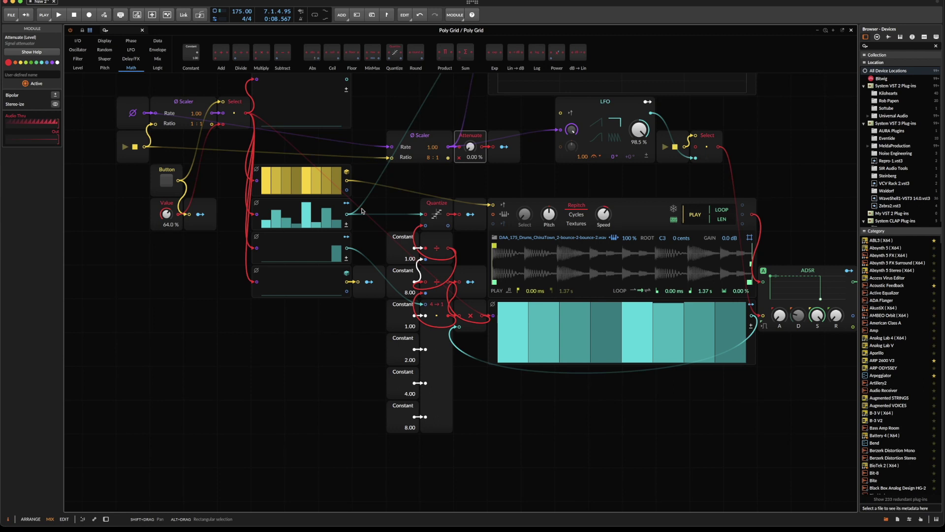
click(254, 255)
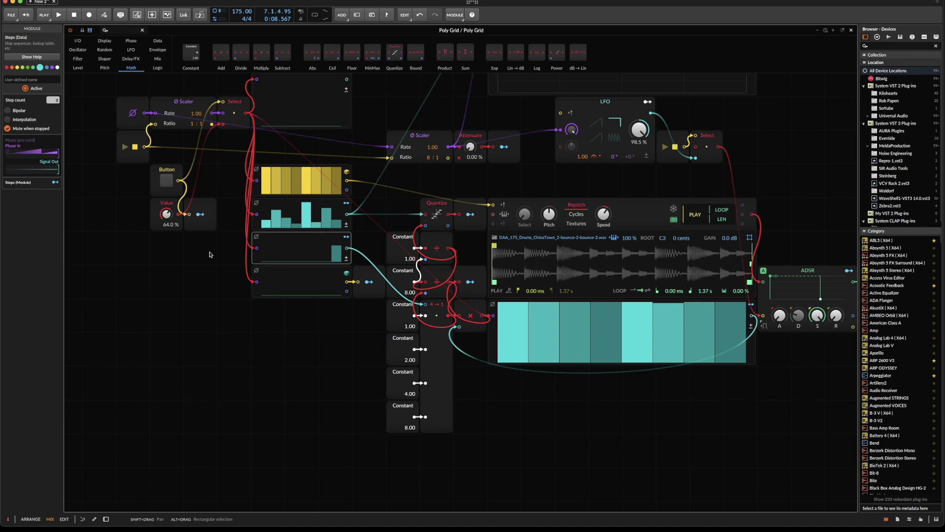
key(super+d)
click(349, 333)
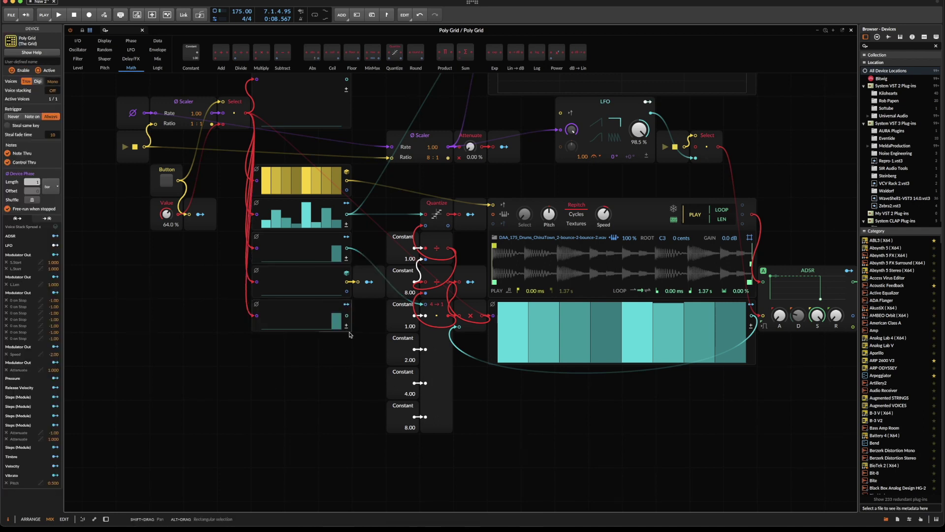
drag(348, 330, 347, 350)
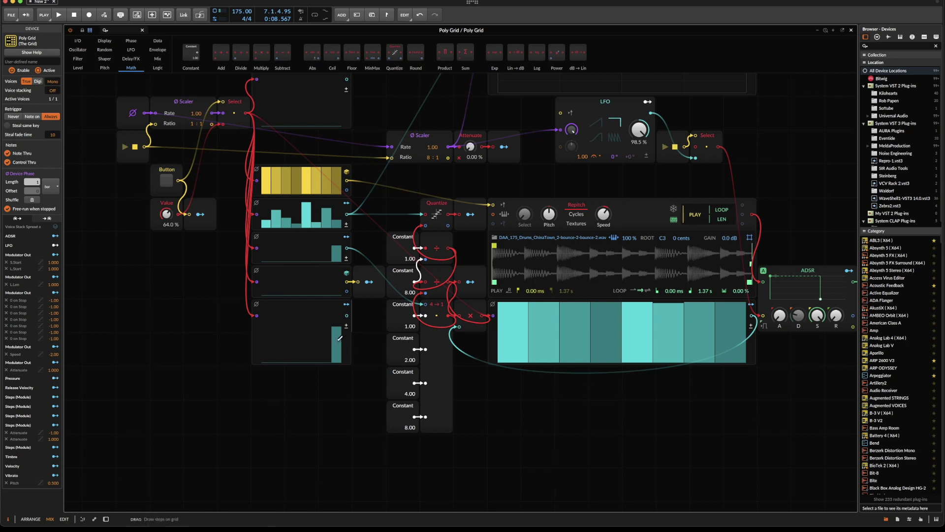
click(346, 327)
Draw test values across the bipolar Steps module and clear all its steps
mouse_move(269, 325)
mouse_down()
mouse_move(291, 316)
mouse_move(296, 330)
mouse_move(321, 309)
mouse_up()
right_click(301, 327)
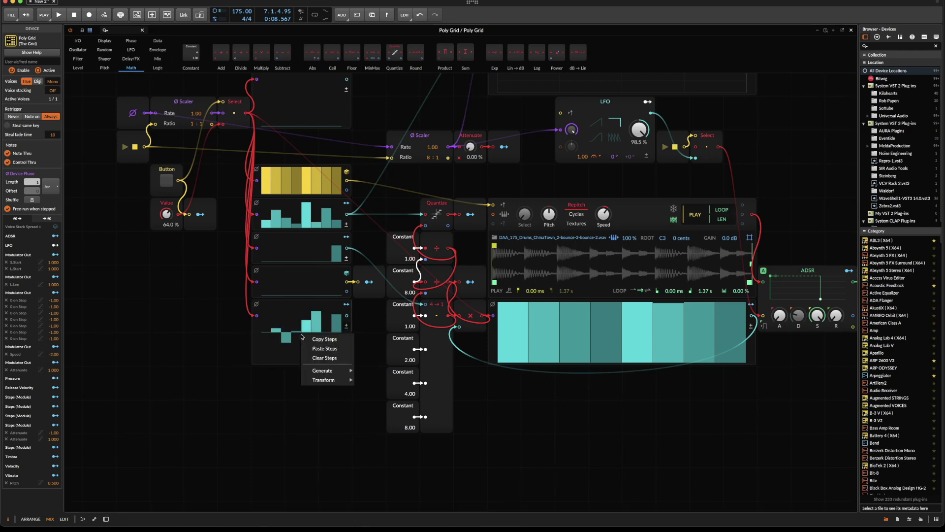
click(315, 358)
Map the bipolar Steps module's modulation to the Sampler's Pitch with an amount of 12.00
scroll(350, 356, up, 1)
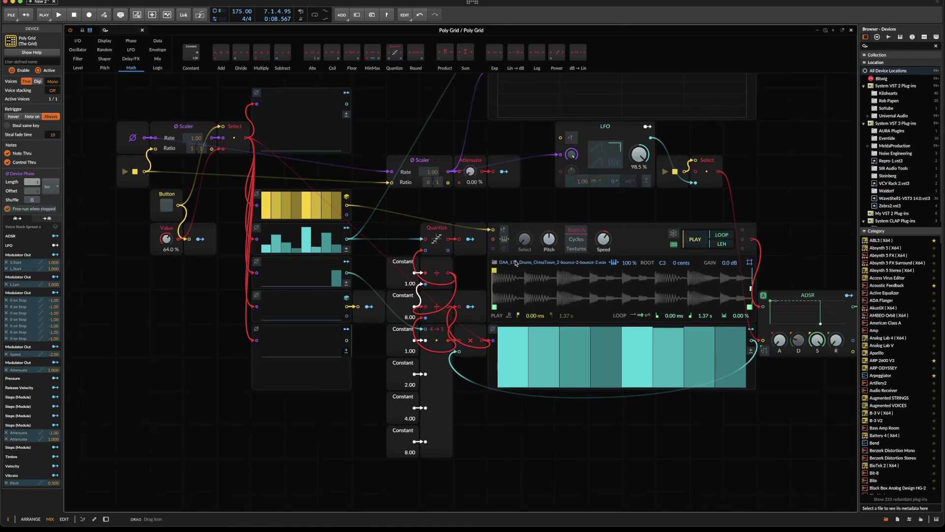
drag(549, 239, 549, 232)
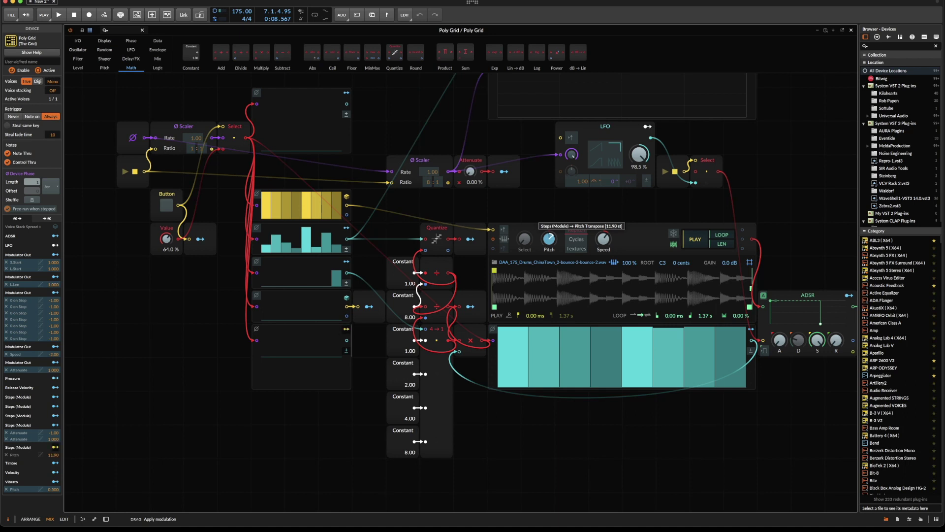
drag(549, 232, 549, 243)
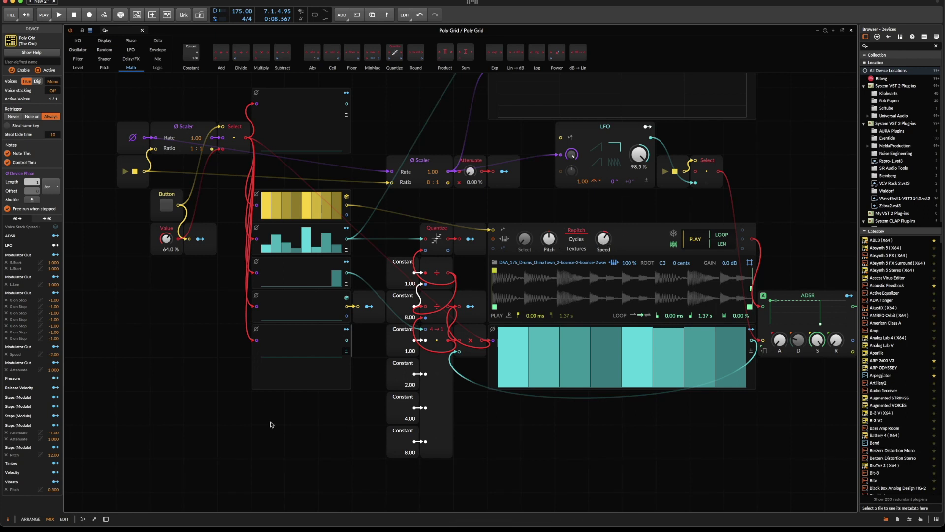
Draw positive and negative pitch offsets in the bipolar Steps module during playback, and raise the tall Steps module's last step
drag(321, 344, 322, 342)
drag(318, 356, 287, 356)
key(space)
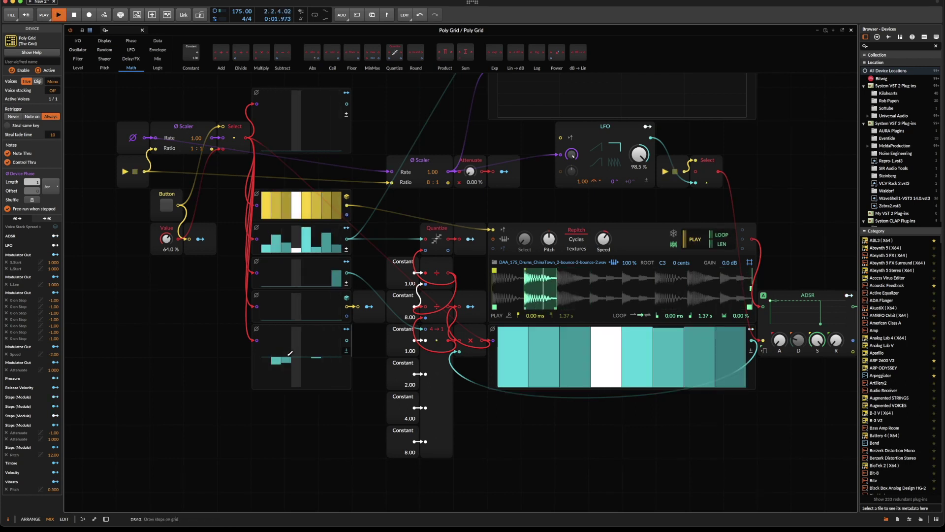
click(337, 344)
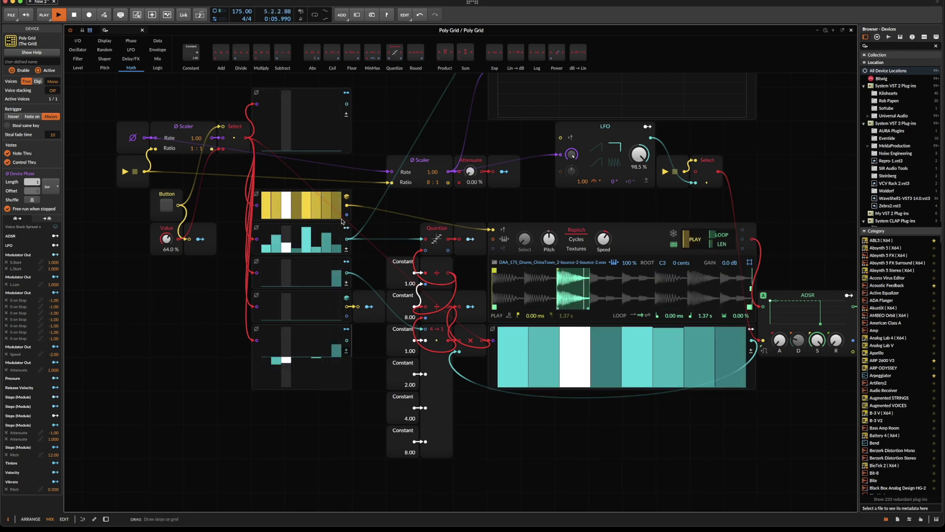
click(337, 100)
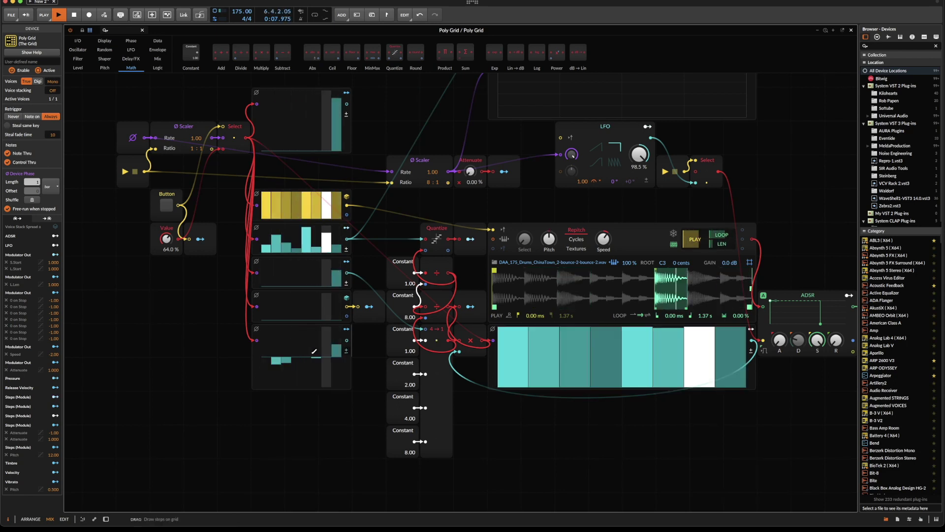
click(306, 373)
click(316, 336)
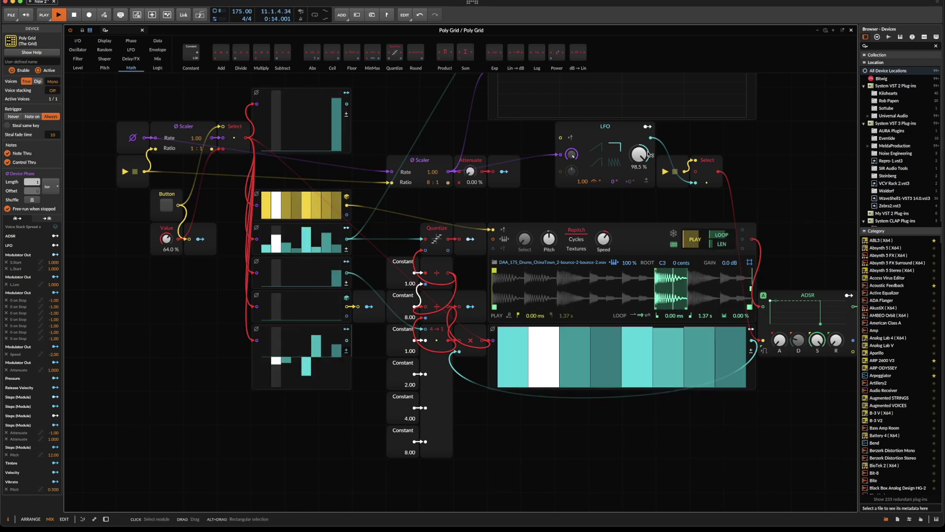
Set the LFO's skew to 100 %, audition it briefly, and reset the sixth step of the pitch Steps module
key(space)
drag(639, 154, 639, 130)
key(space)
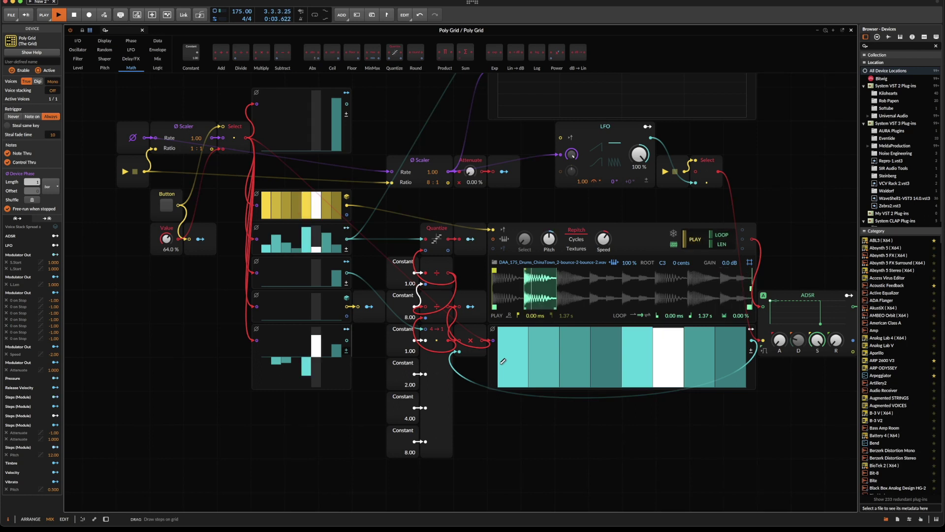
key(space)
click(319, 353)
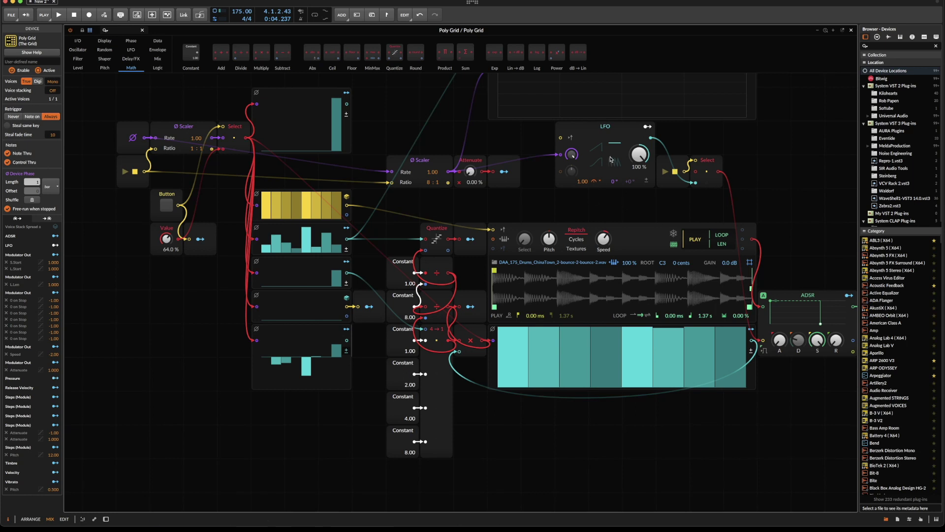
Duplicate the Steps module below the Sampler, reduce the copy's height, and place it between the LFO and the Sampler
click(619, 135)
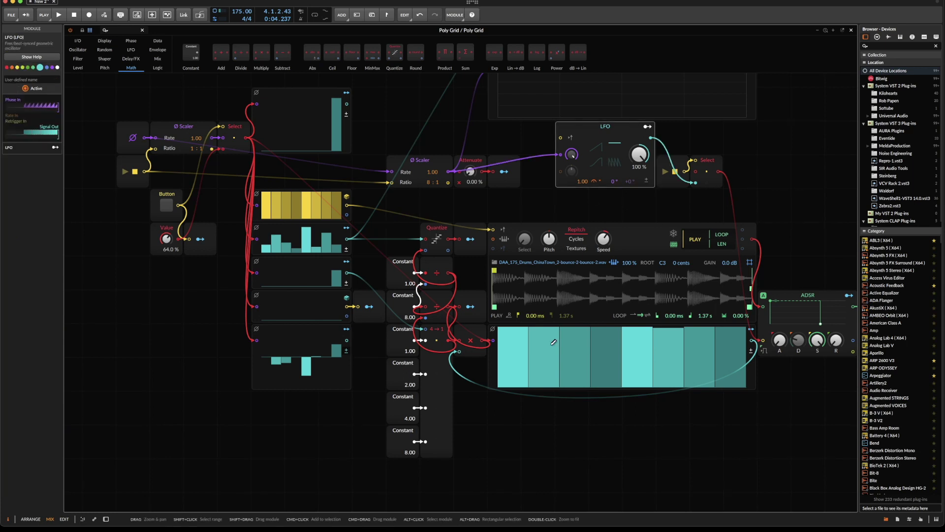
click(494, 375)
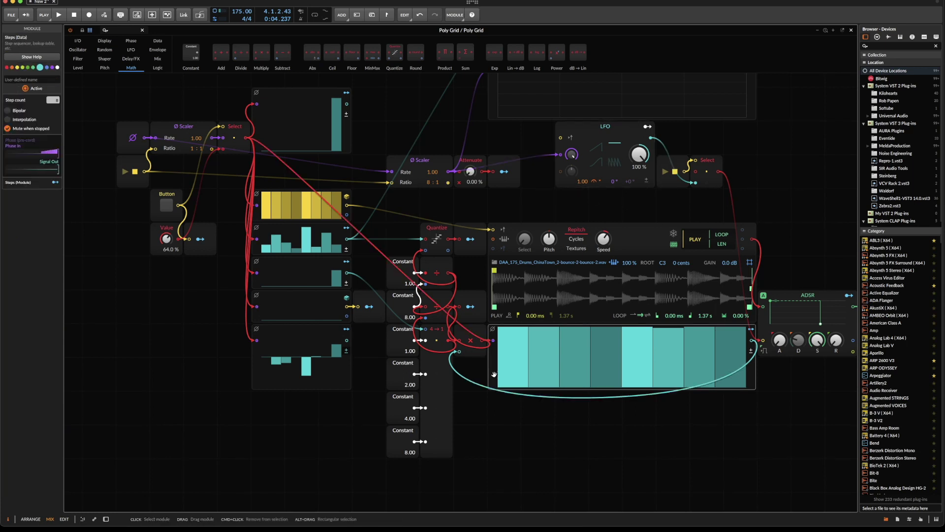
key(super+d)
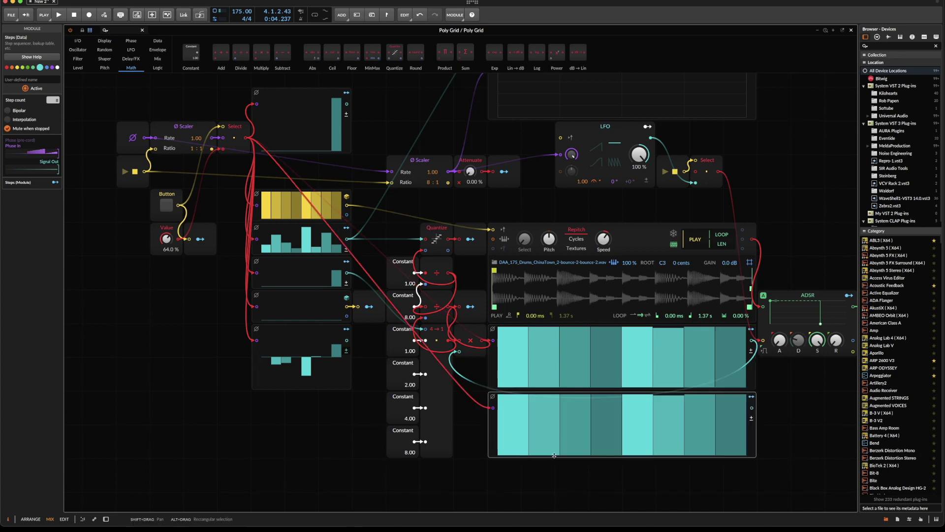
drag(555, 456, 554, 423)
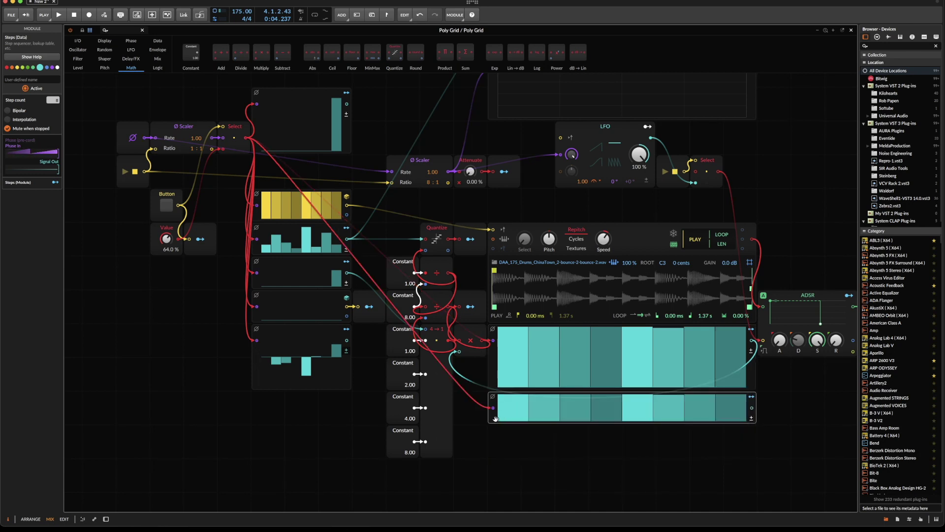
drag(506, 263, 504, 207)
scroll(625, 223, up, 1)
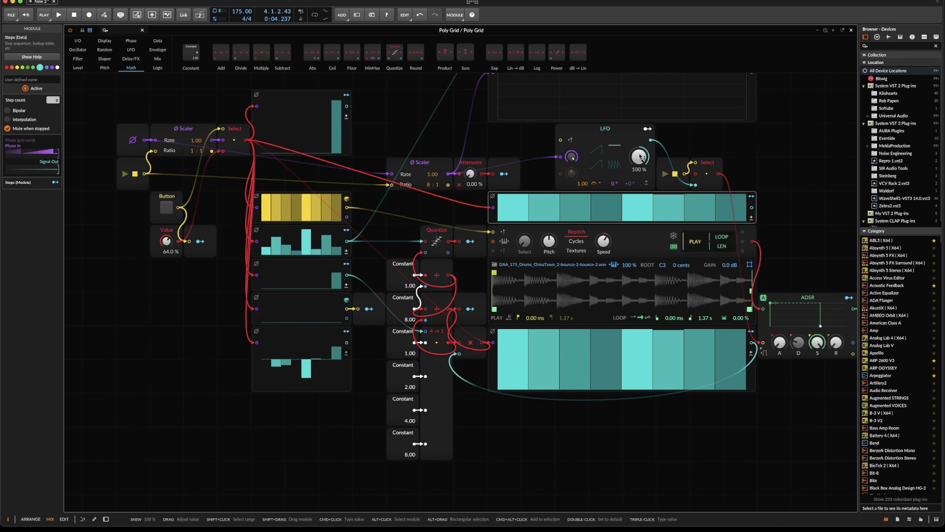
Reset the LFO's skew and set it to 99.9 %
drag(640, 156, 640, 217)
key(ctrl+z)
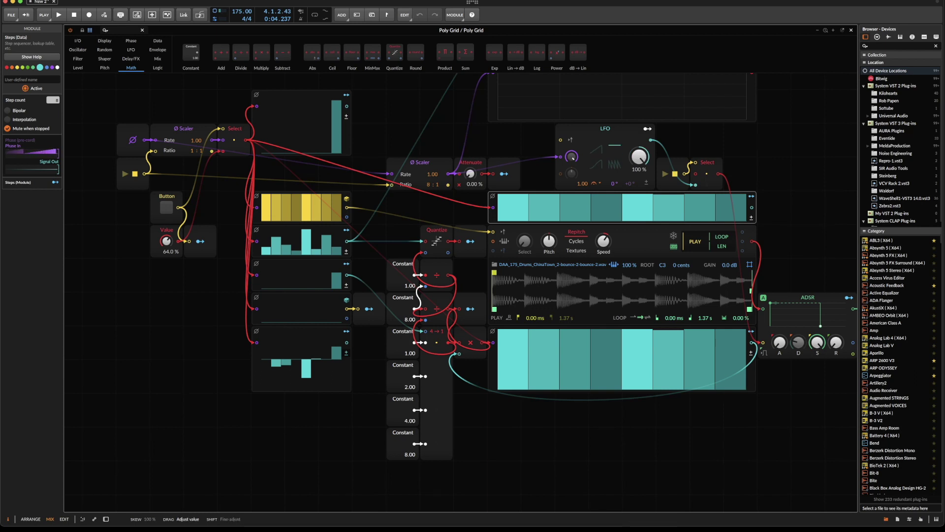
double_click(643, 159)
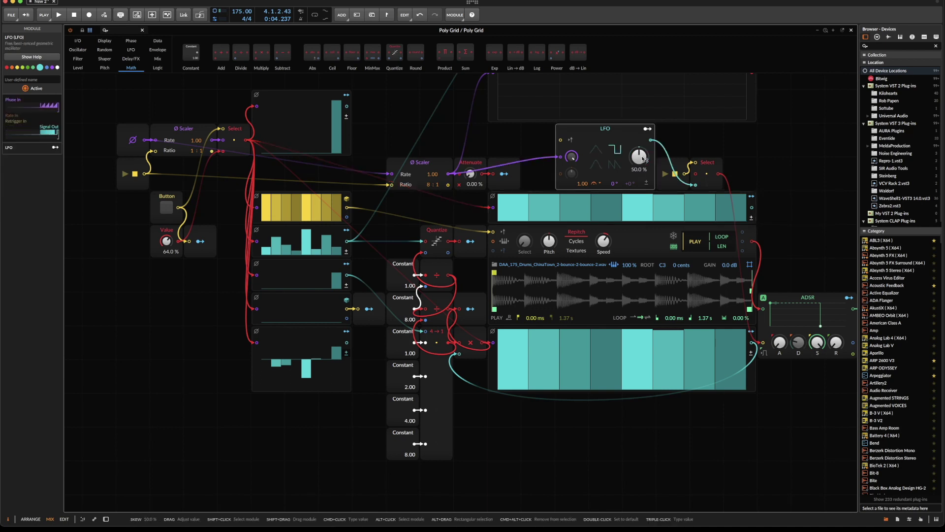
triple_click(640, 159)
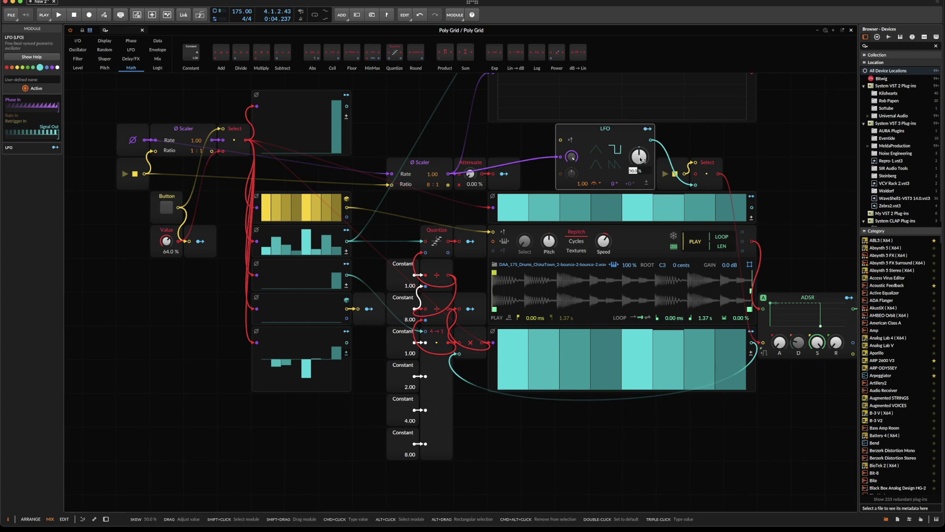
text(9)
text(9.9)
key(Return)
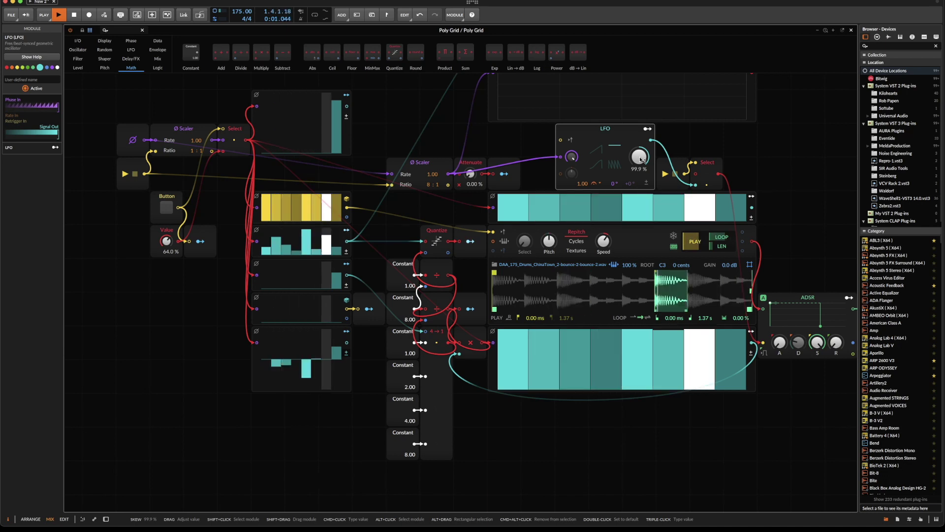
Connect the LFO's output to the oscilloscope's second signal input during playback and disconnect the oscilloscope's first signal input
scroll(640, 174, up, 5)
drag(651, 252, 495, 184)
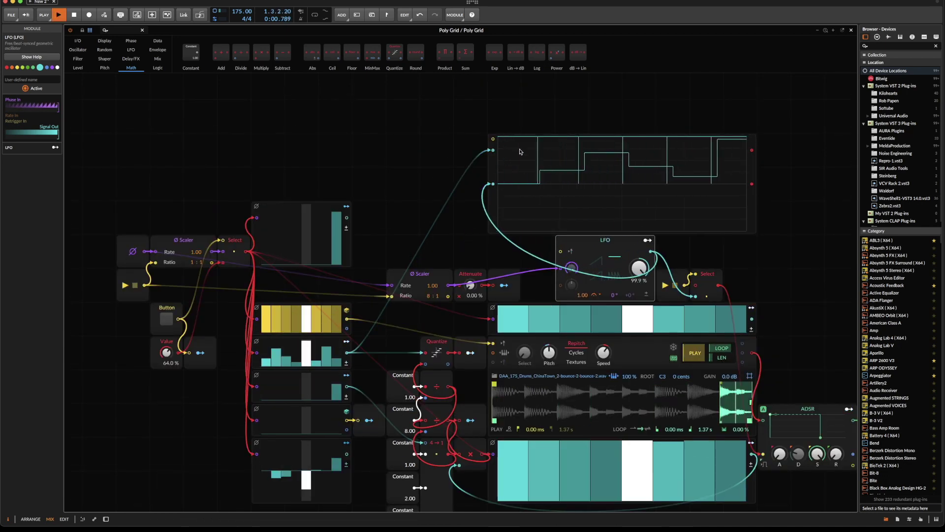
drag(494, 150, 660, 148)
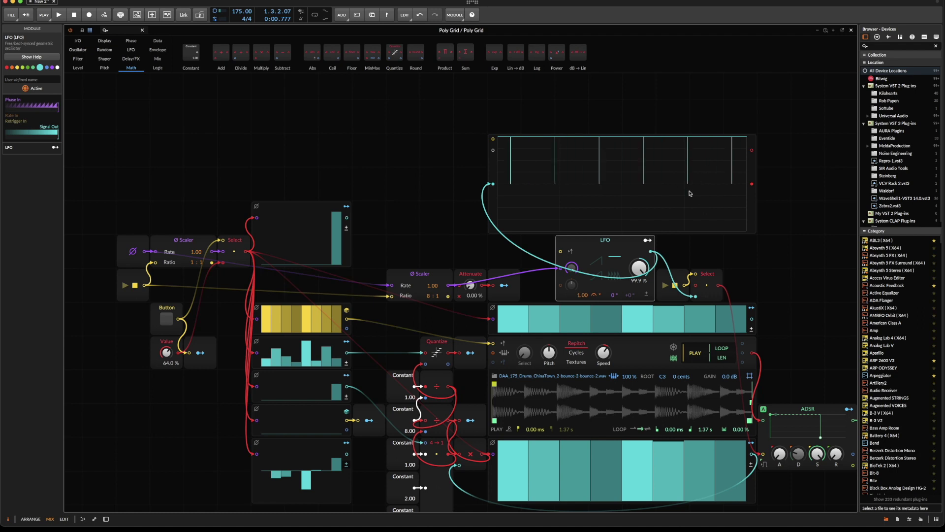
scroll(640, 158, down, 3)
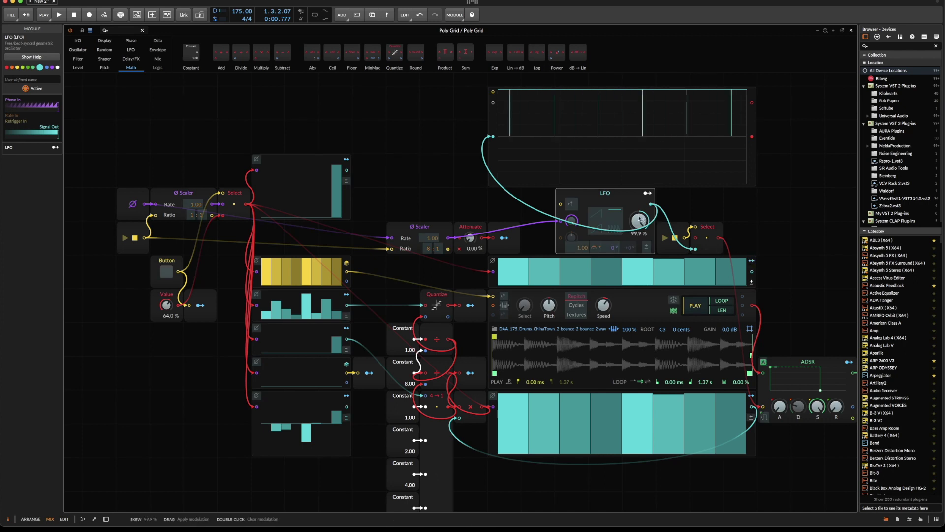
Map the Steps module above the Sampler to the LFO's Skew with -1.00, and test fade steps in it during playback
drag(640, 219, 639, 224)
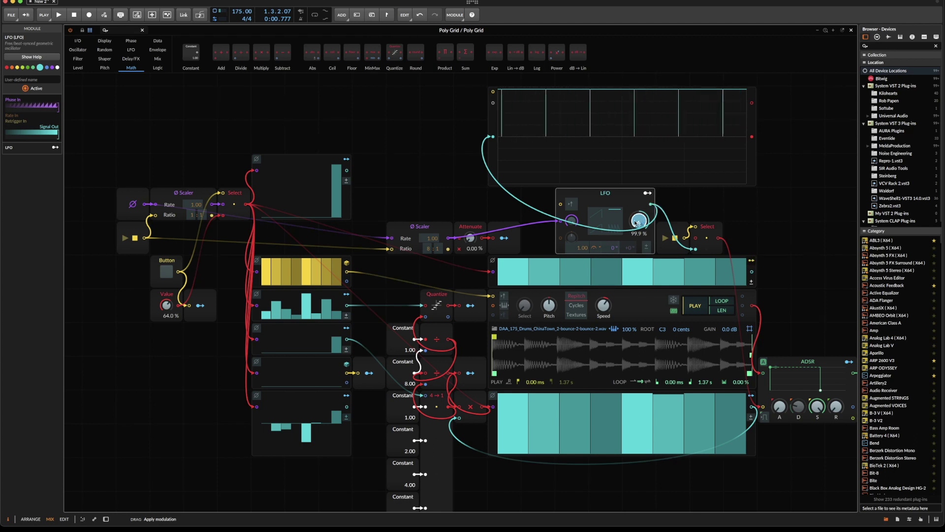
key(space)
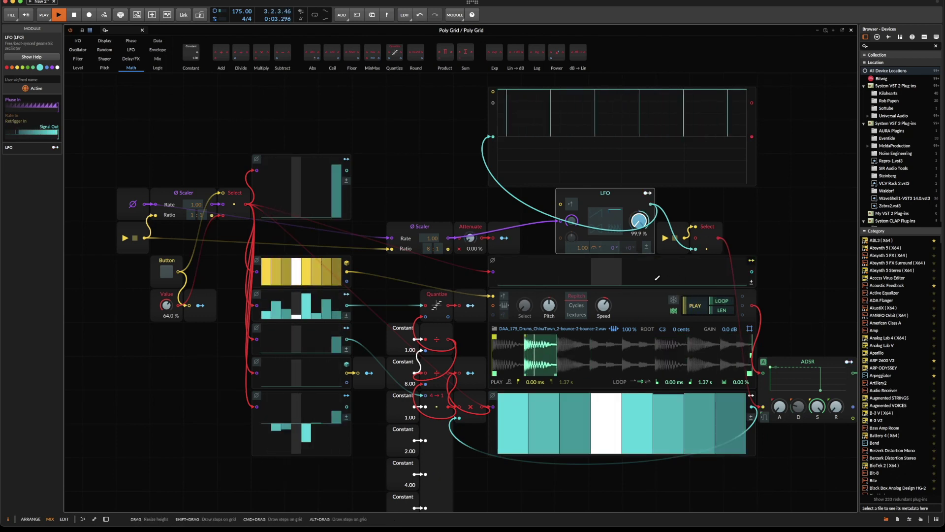
click(634, 269)
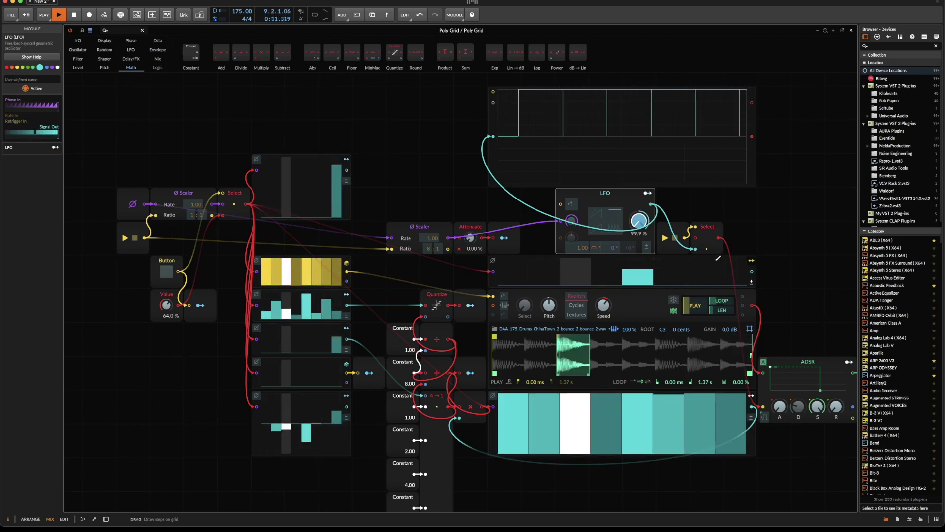
drag(699, 261, 721, 255)
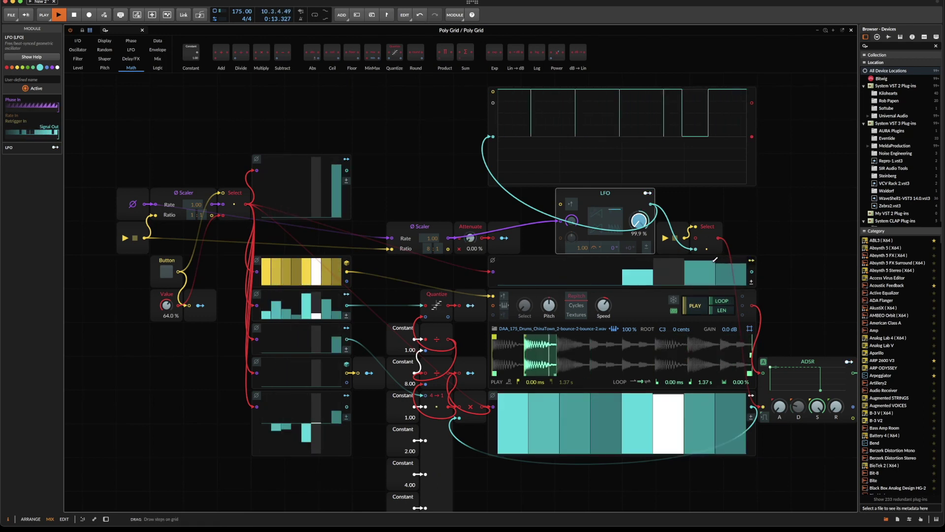
drag(707, 259, 613, 297)
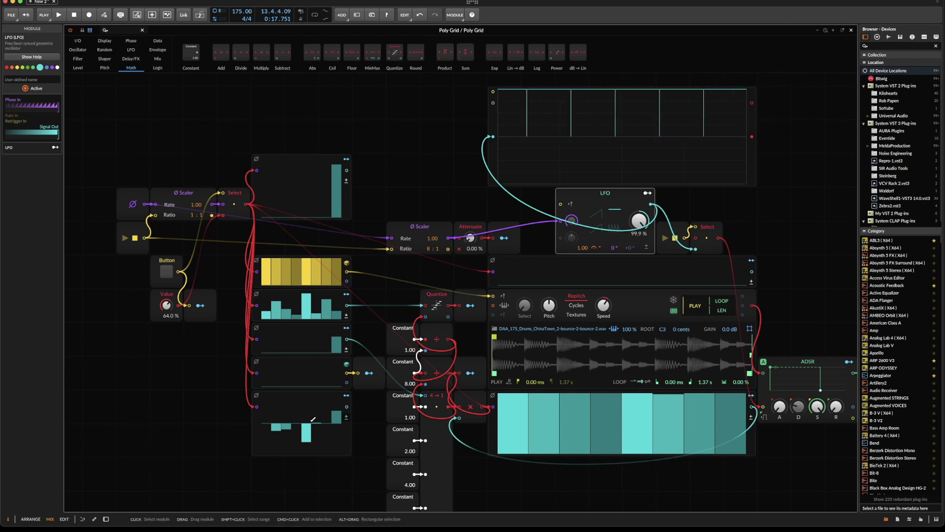
Clear all steps in the bipolar pitch Steps module
scroll(314, 419, down, 1)
right_click(308, 386)
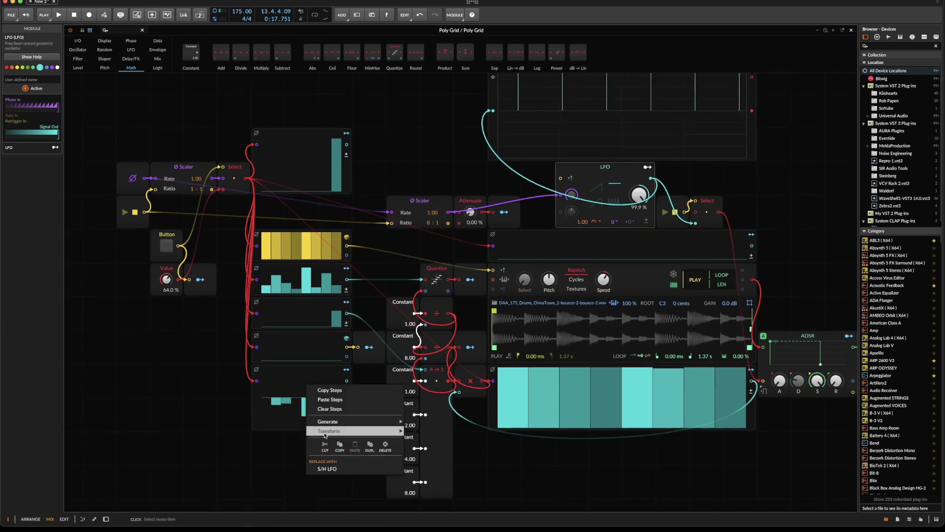
click(361, 409)
scroll(315, 428, down, 3)
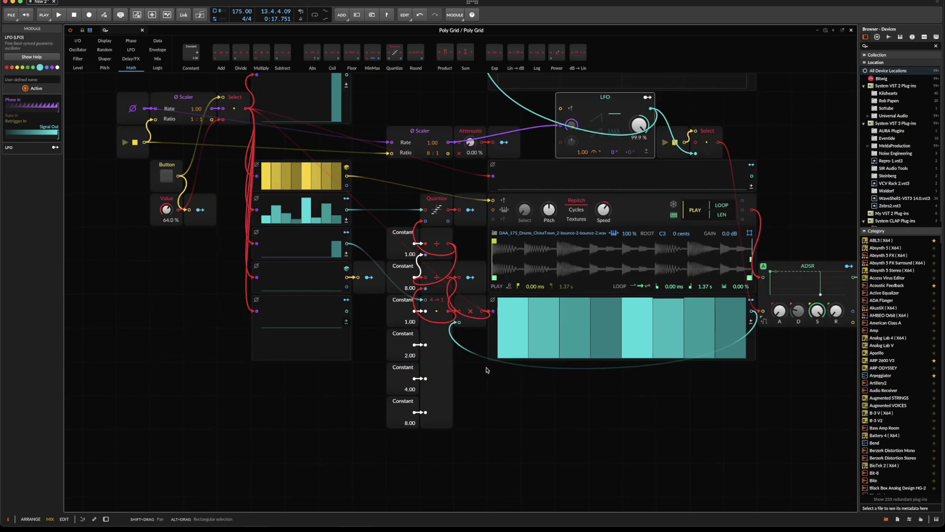
scroll(483, 390, left, 5)
scroll(483, 391, right, 6)
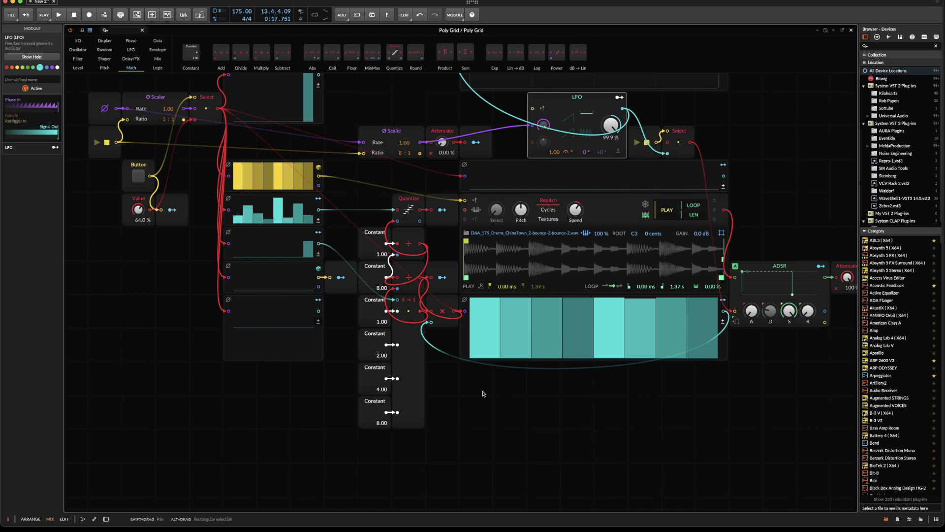
scroll(484, 394, up, 1)
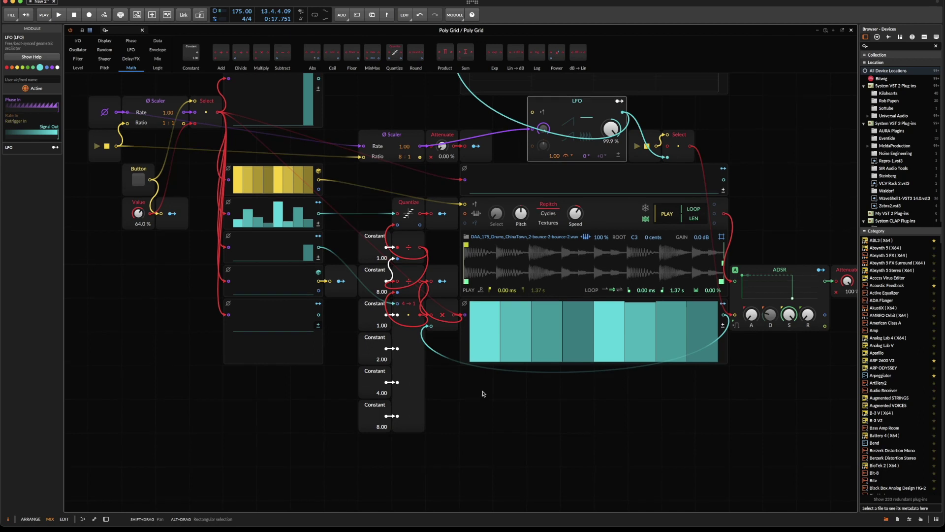
Fit the whole patch in view and delete the oscilloscope module
click(823, 31)
scroll(715, 155, up, 2)
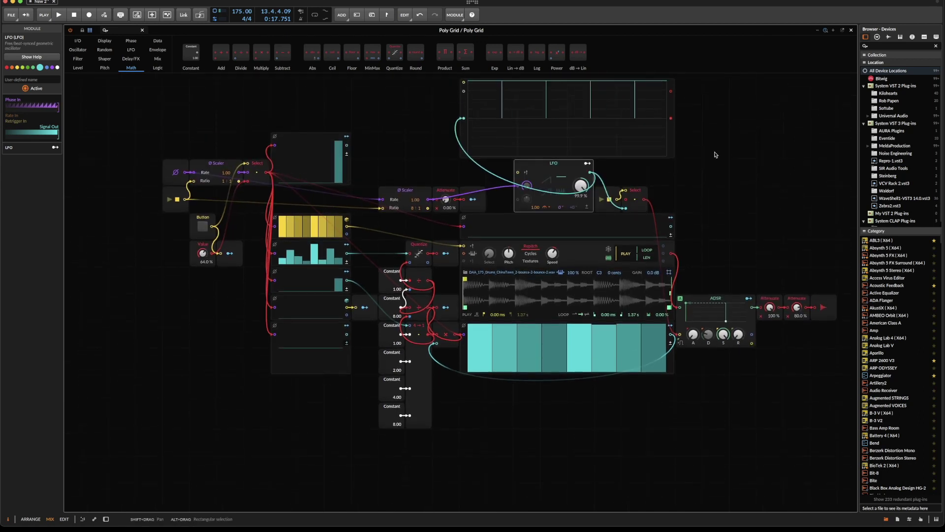
click(464, 140)
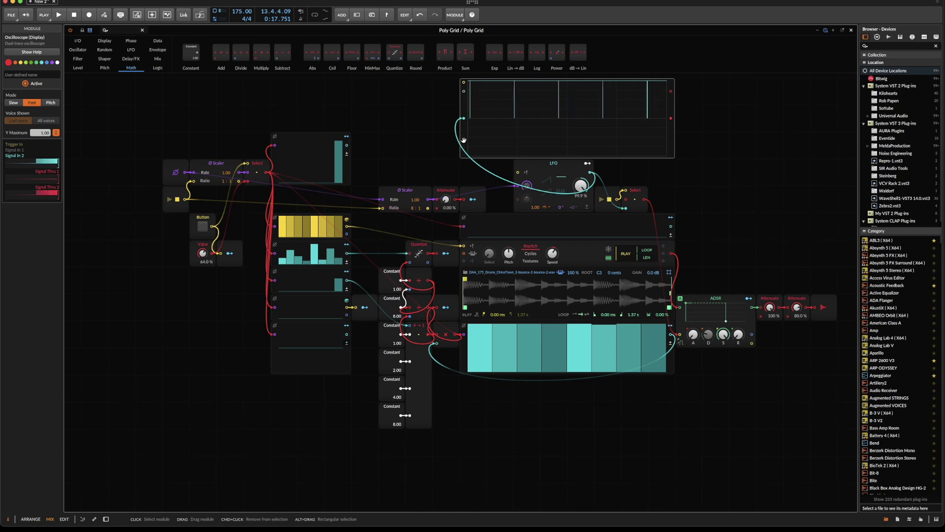
key(Delete)
Redraw the slice-position steps during playback and clear the last step of the loop-length Steps module below
drag(118, 94, 508, 421)
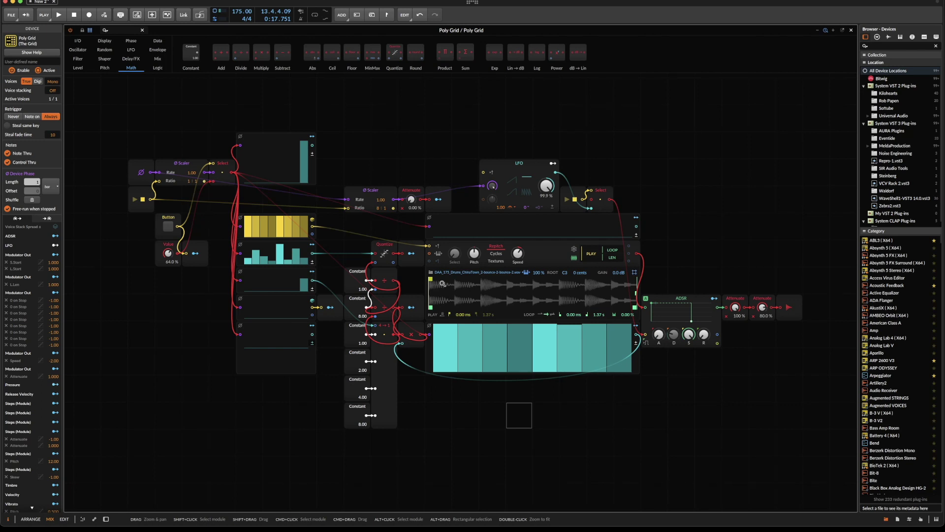
mouse_move(279, 247)
mouse_down()
mouse_move(292, 253)
mouse_move(306, 245)
mouse_up()
key(space)
click(272, 280)
mouse_move(288, 279)
mouse_down()
mouse_move(298, 278)
mouse_move(272, 287)
mouse_move(248, 271)
mouse_move(306, 268)
mouse_move(226, 291)
mouse_up()
Lower the fourth step of the yellow trigger Steps module to 49 % and audition the loop
key(space)
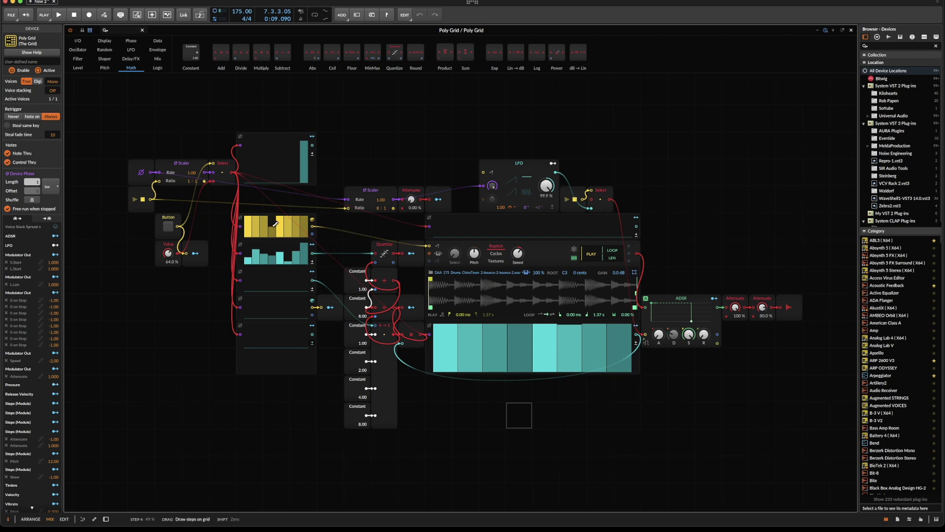
key(space)
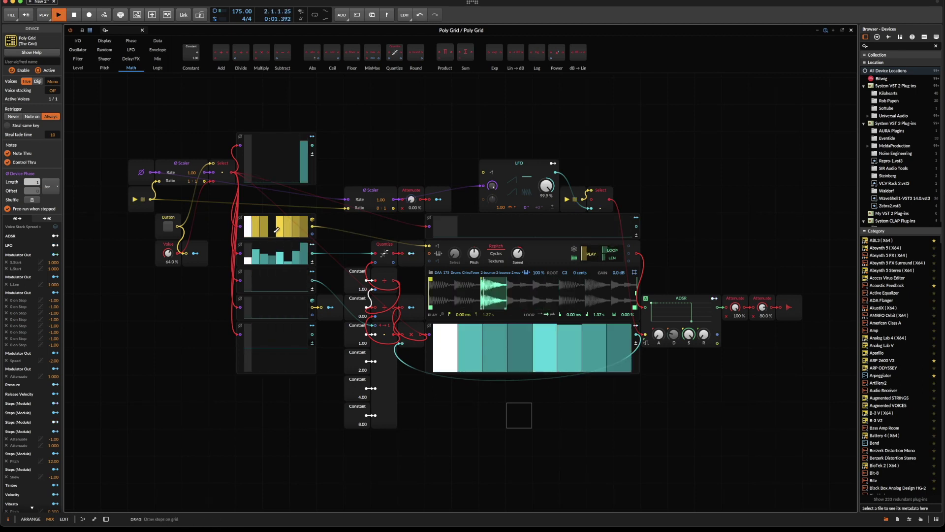
key(space)
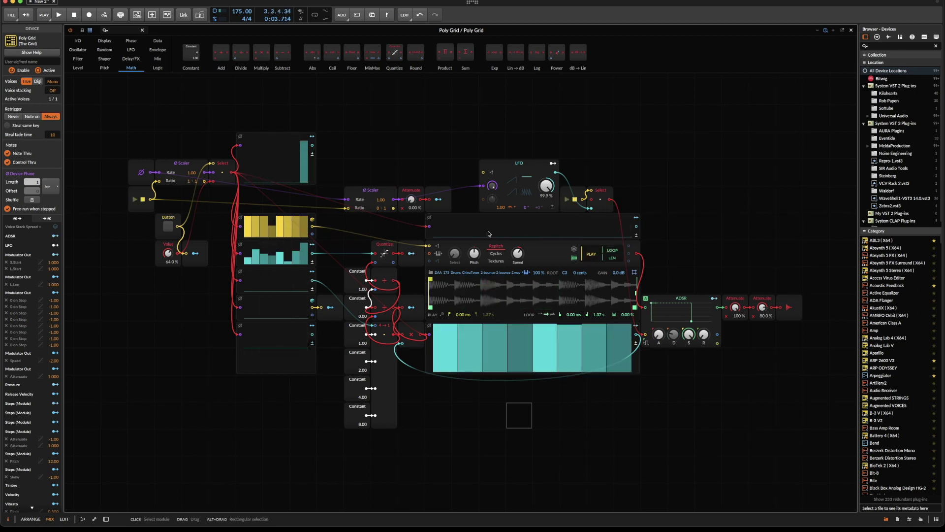
Move the transport and Select pair and the ADSR, Attenuate and output chain further right to free up space
drag(566, 172, 655, 198)
drag(640, 253, 823, 348)
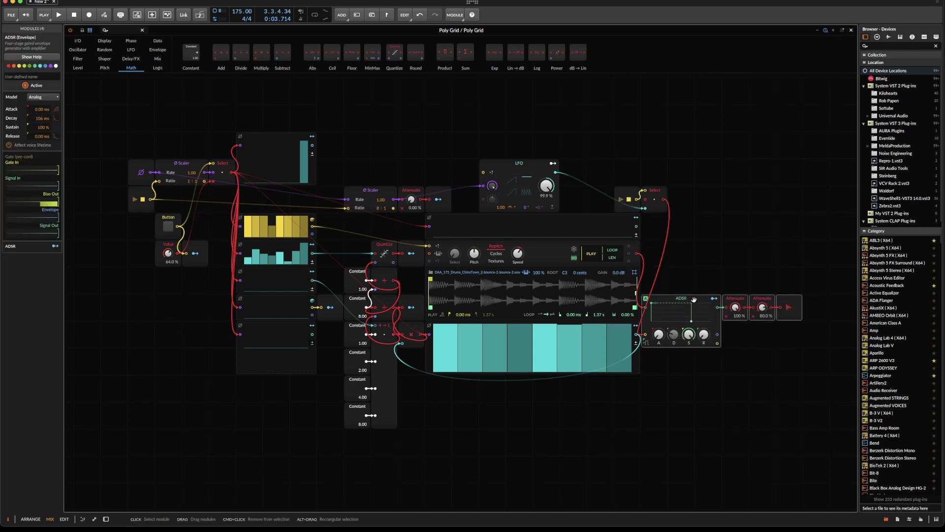
drag(681, 298, 736, 298)
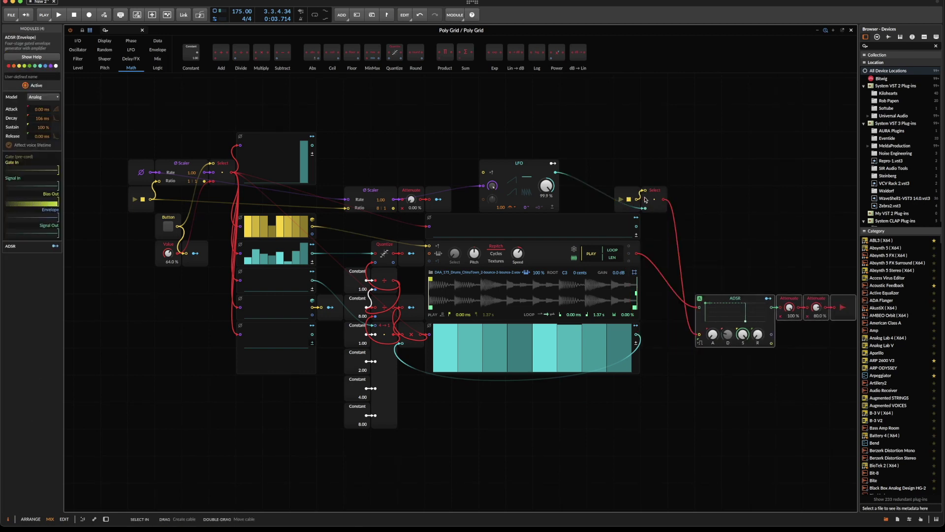
Insert an AND logic module between the second transport module and the Select module, moving the transport module up beside it
click(159, 68)
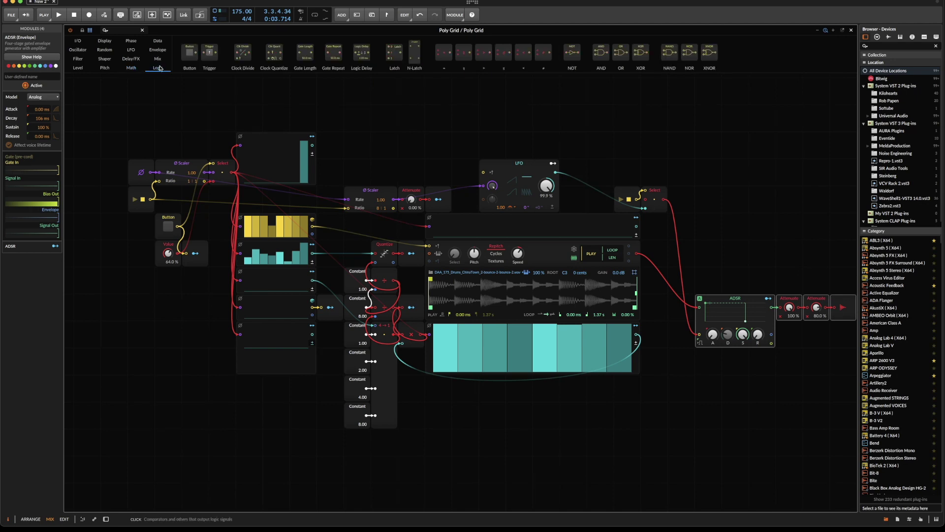
drag(691, 173, 627, 147)
drag(621, 198, 592, 169)
drag(625, 139, 622, 173)
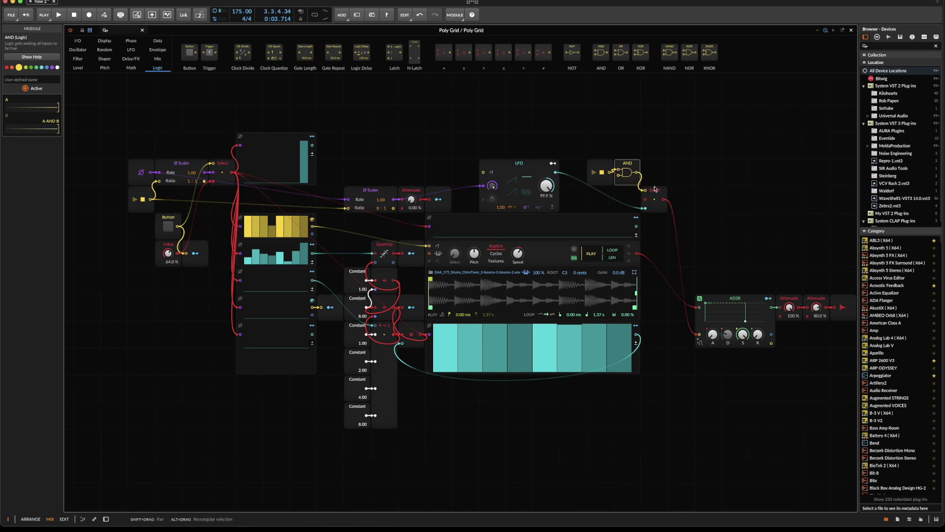
Connect the yellow trigger Steps module's output to the AND module's second input and audition the loop
click(521, 165)
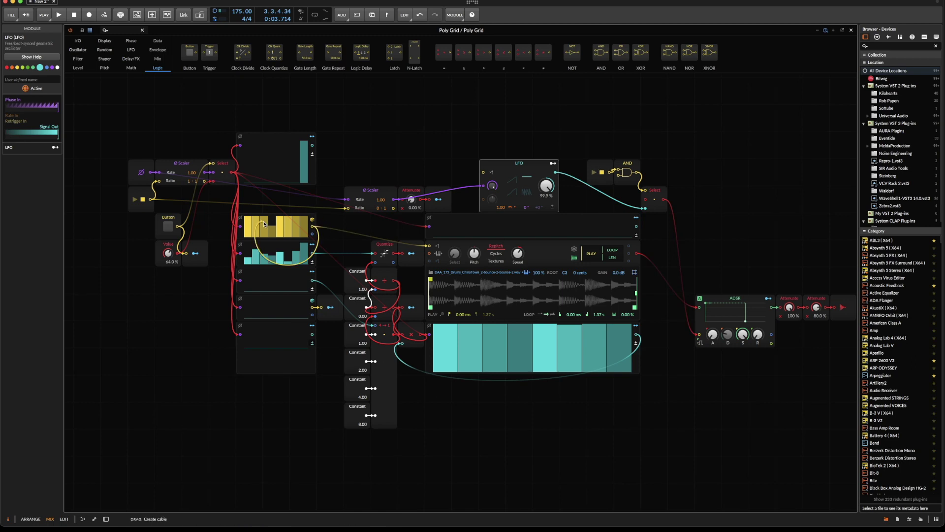
drag(619, 185, 614, 172)
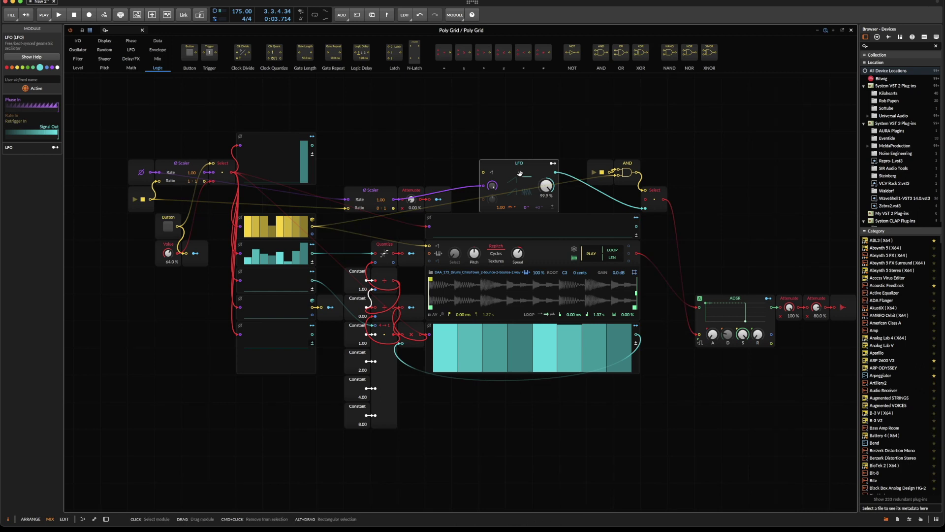
key(space)
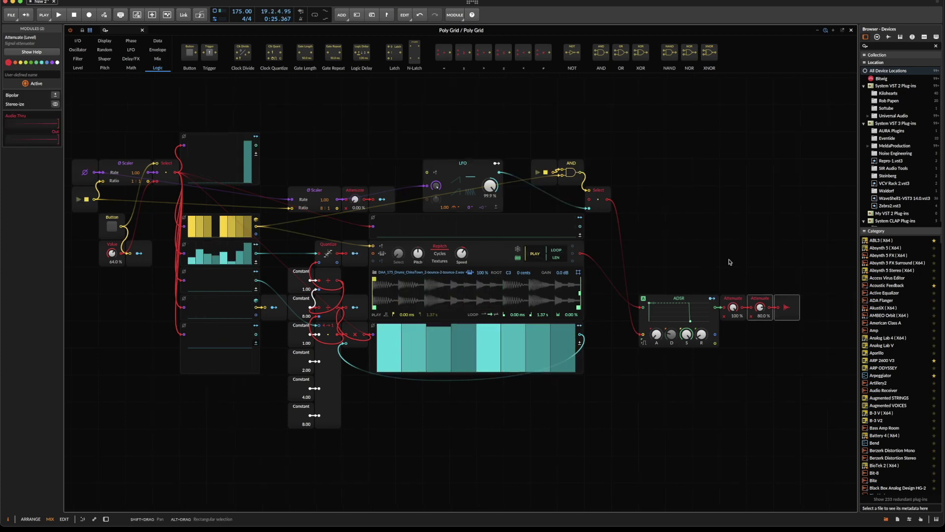
Move the two Attenuate modules and the output away from the ADSR, and try its sustain at 4.50 % before raising it again
drag(729, 259, 814, 308)
drag(680, 339, 680, 384)
key(space)
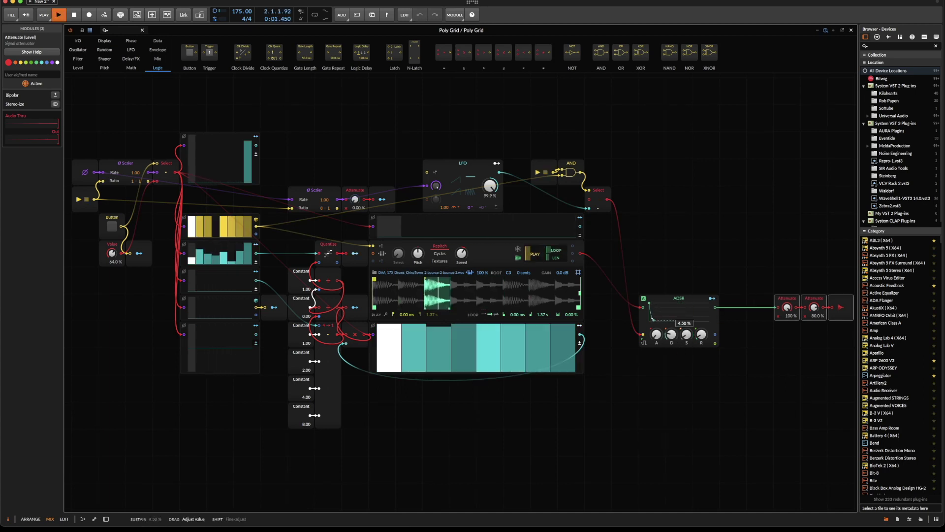
drag(687, 334, 687, 285)
key(space)
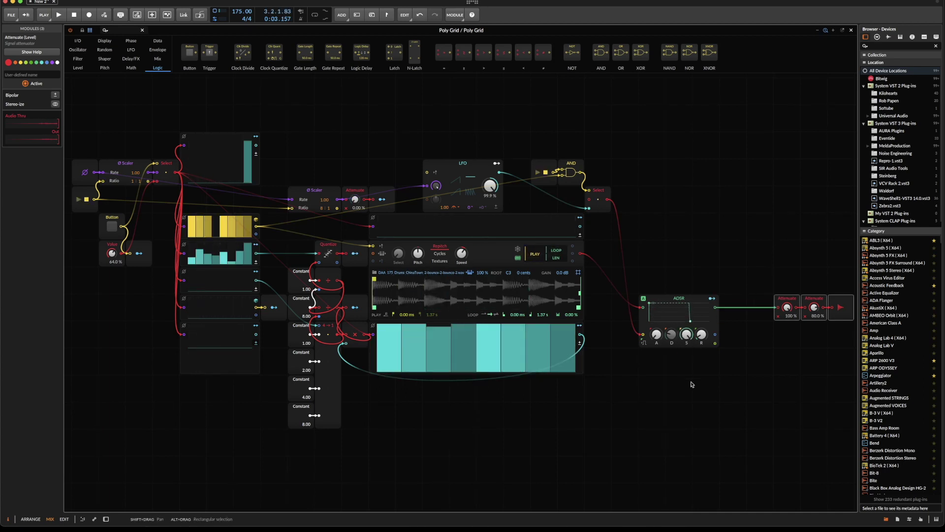
Move the ADSR closer to the Sampler and add a Comb filter module above it
scroll(686, 372, down, 1)
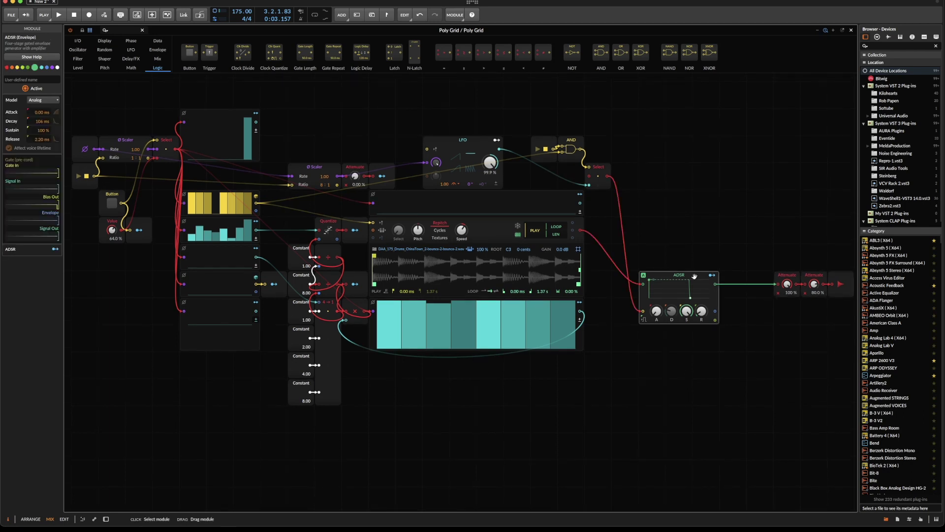
drag(707, 274, 679, 273)
right_click(679, 273)
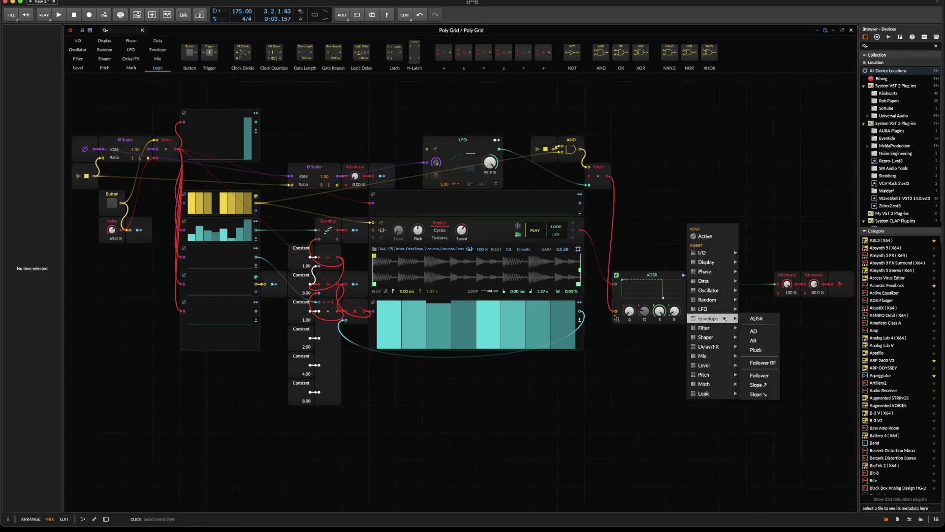
mouse_move(725, 330)
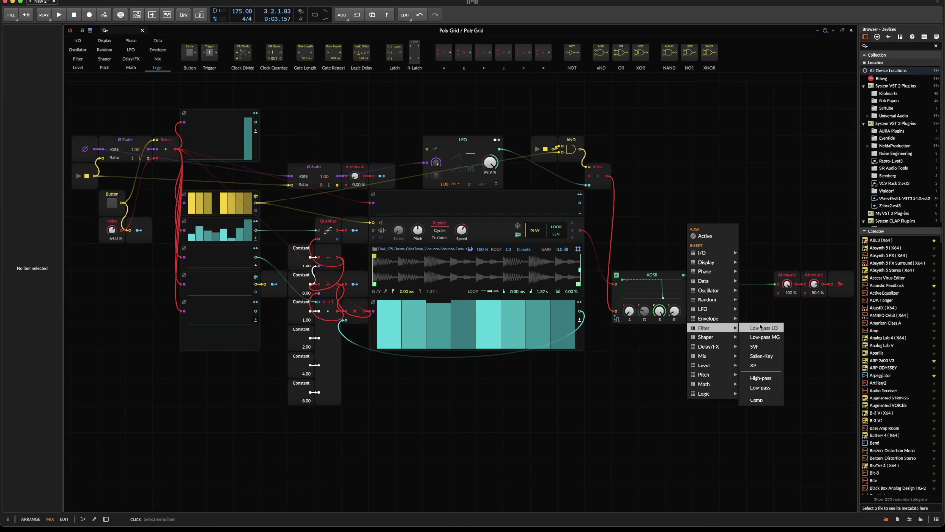
click(765, 402)
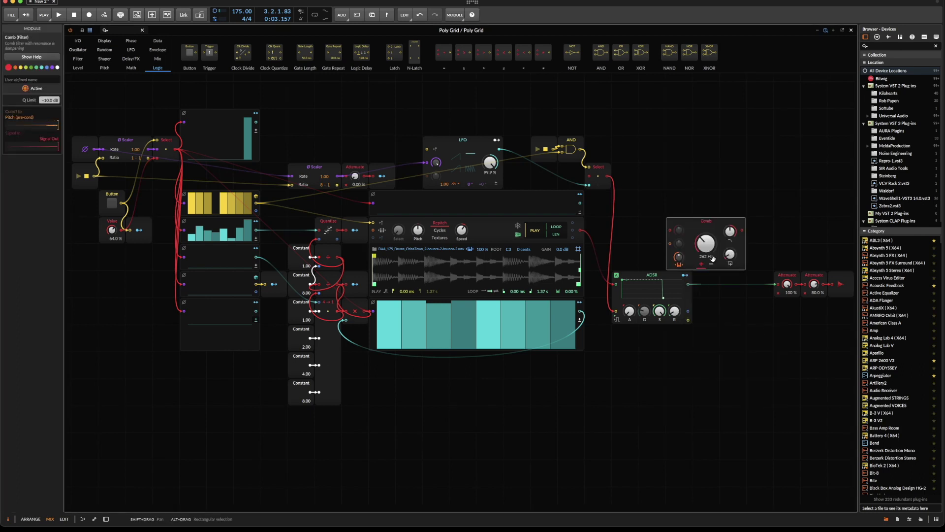
Insert the Comb filter between the ADSR and the first Attenuate module, and audition it with the cutoff at 214 Hz
drag(703, 224, 774, 284)
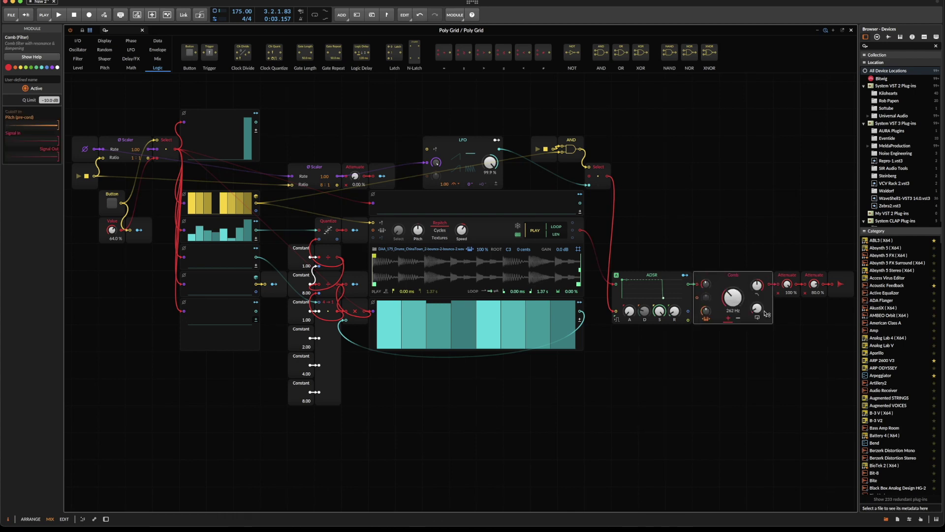
key(space)
mouse_move(733, 297)
mouse_down()
mouse_move(733, 281)
mouse_move(732, 315)
mouse_up()
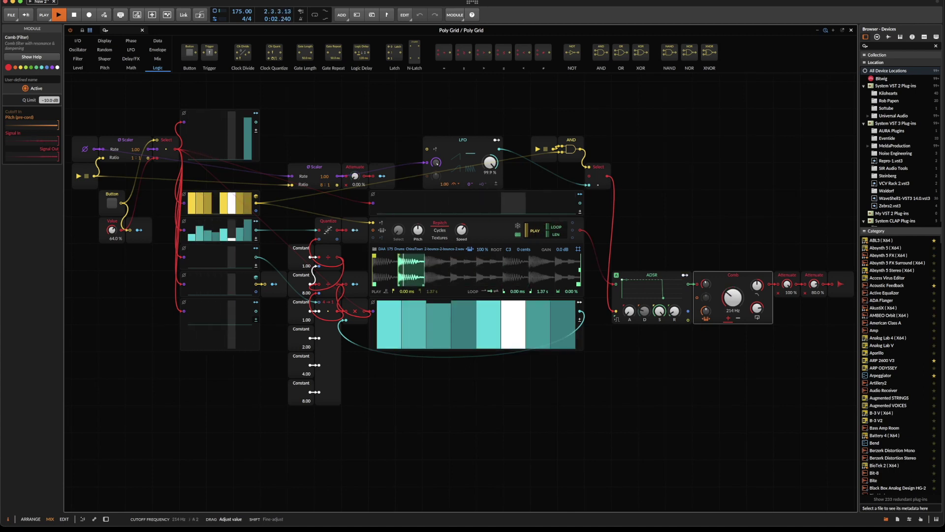
Lower the ADSR sustain to its minimum and audition the loop with the Comb cutoff at 143 Hz
key(space)
drag(659, 310, 656, 341)
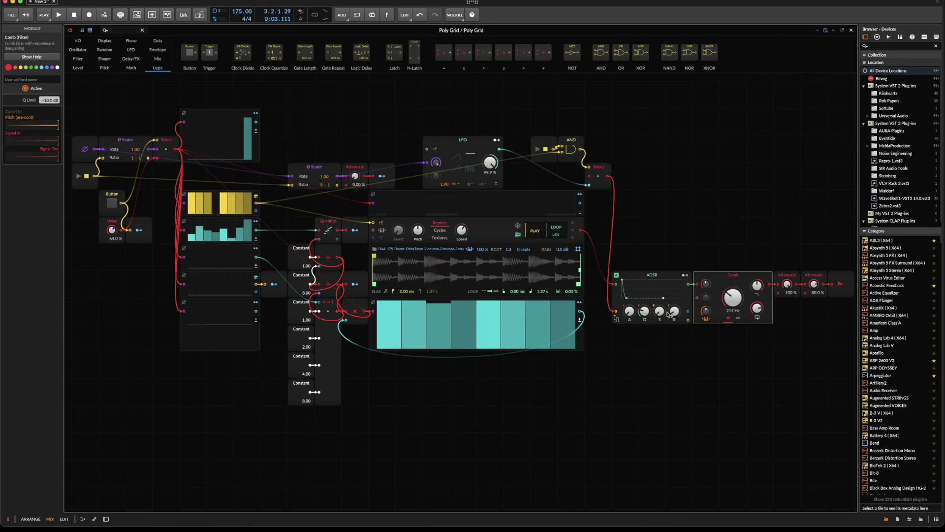
key(space)
drag(733, 297, 733, 304)
key(space)
Duplicate the Steps module below the Sampler, connect the copy to the Comb's middle input, and set the Comb cutoff to 156 Hz
click(371, 338)
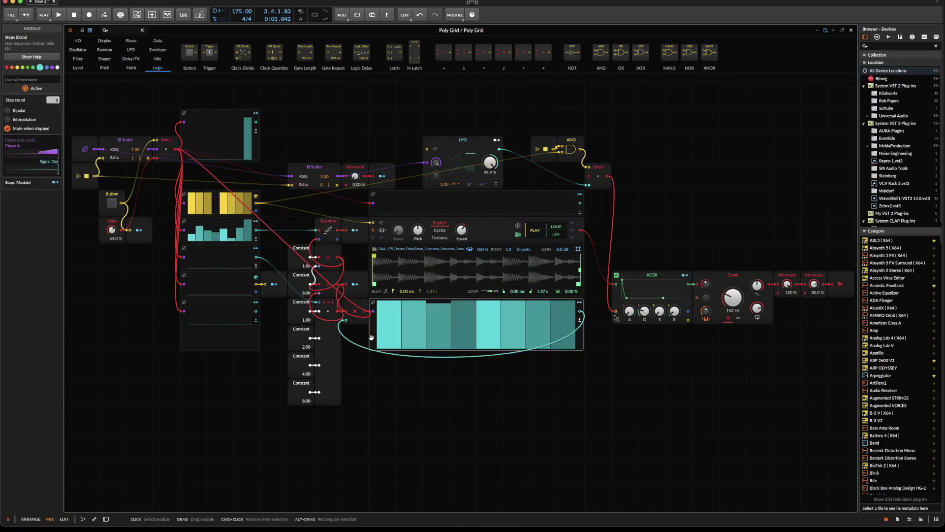
key(super+d)
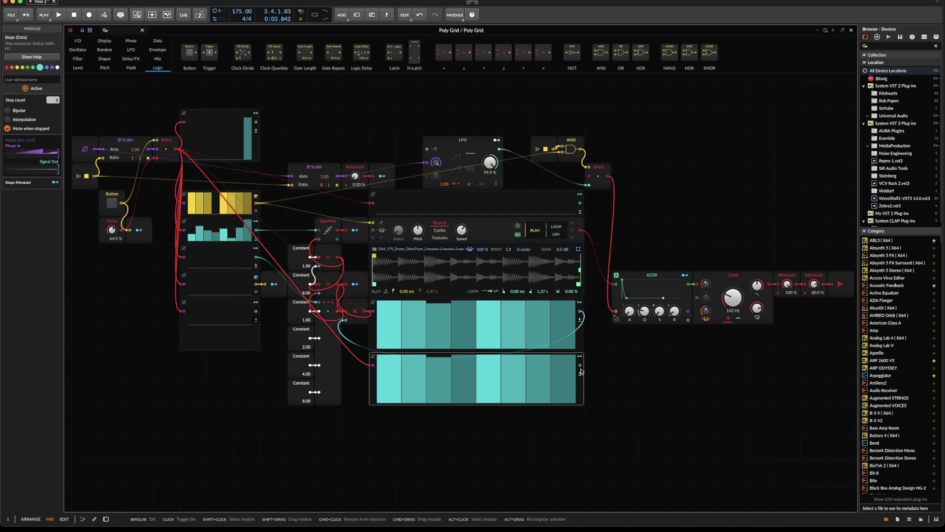
drag(708, 289, 698, 301)
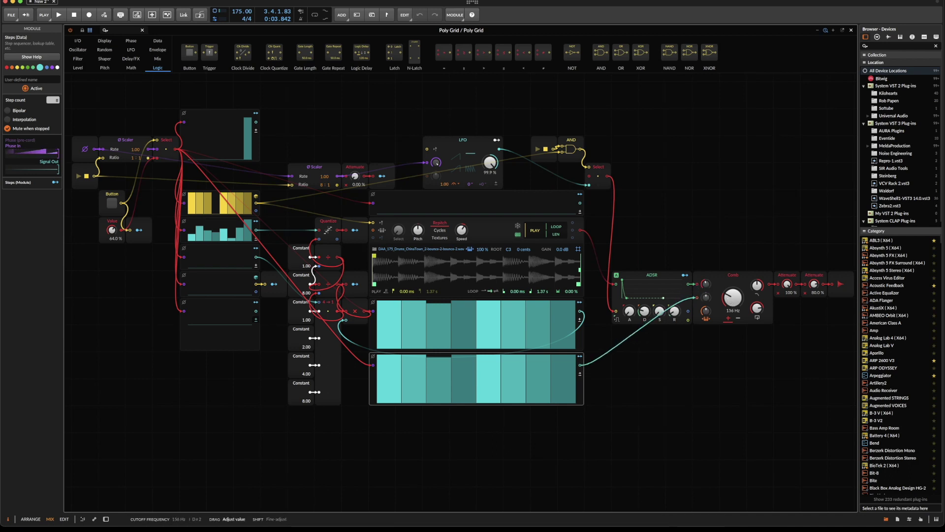
During playback, draw a low, uneven step pattern in the duplicated Steps module that modulates the Comb
key(space)
mouse_move(429, 400)
mouse_down()
mouse_move(561, 365)
mouse_move(409, 378)
mouse_up()
click(389, 391)
mouse_move(538, 393)
mouse_down()
mouse_move(563, 389)
mouse_move(564, 378)
mouse_up()
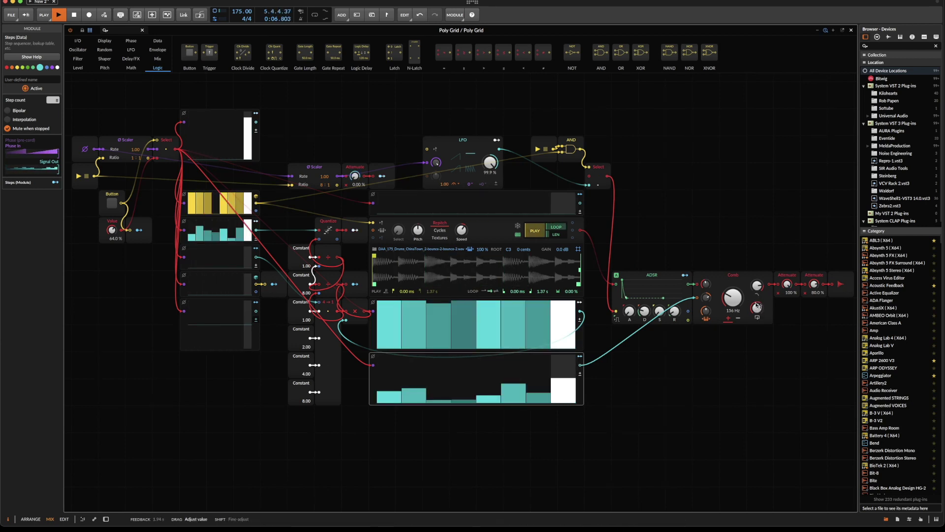
Lower the Comb cutoff to 77.8 Hz, adjust its upper small knob, and raise the seventh step of the modulating Steps module
drag(728, 291, 726, 297)
click(537, 360)
drag(757, 285, 758, 313)
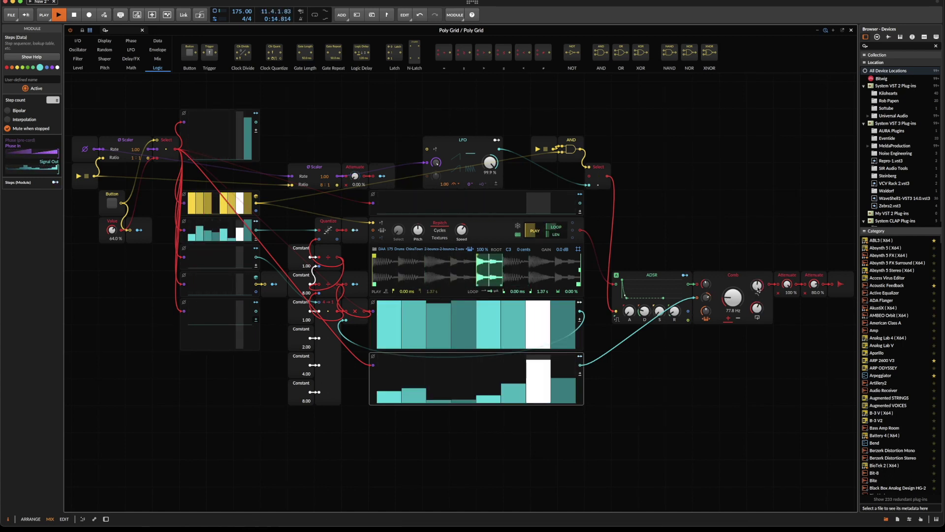
key(space)
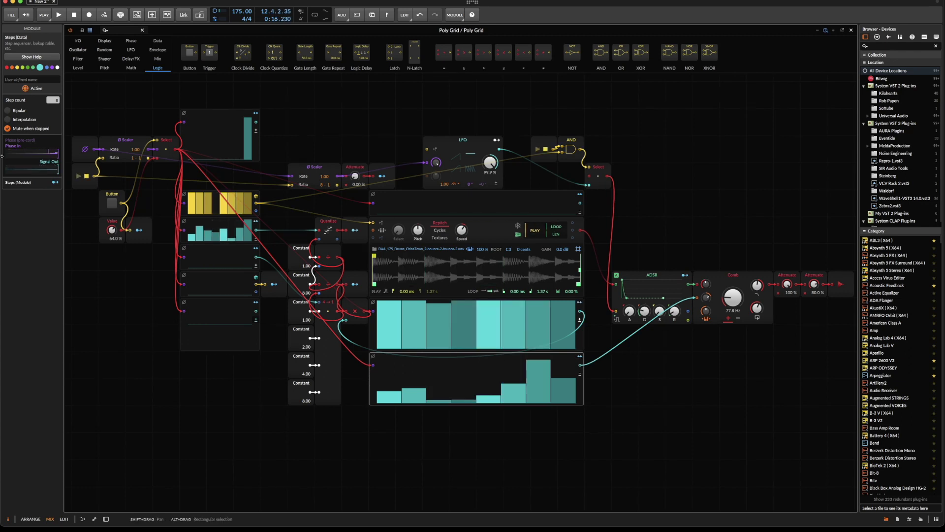
Turn on Interpolation for the Steps module that modulates the Comb and audition the loop
click(10, 120)
key(space)
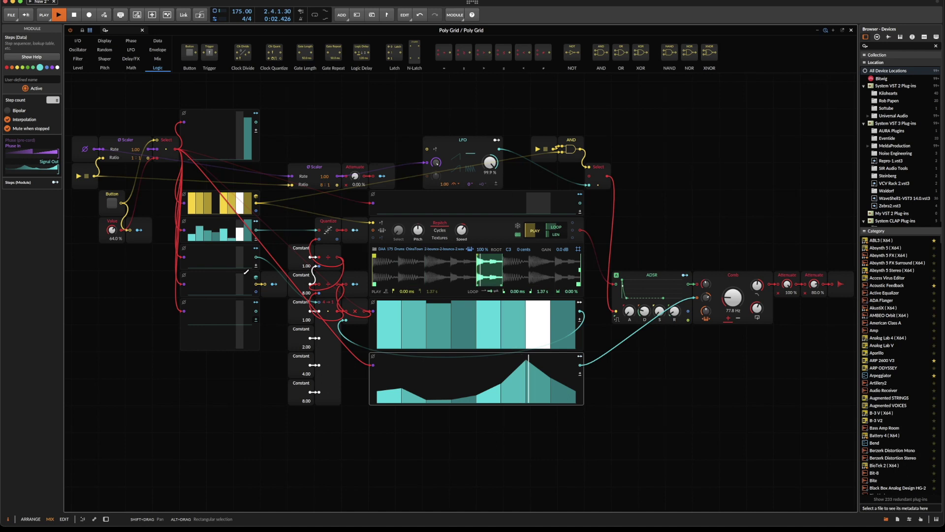
Raise several late steps in the Steps module below the slice-position sequence, and turn the ADSR sustain back up
click(235, 252)
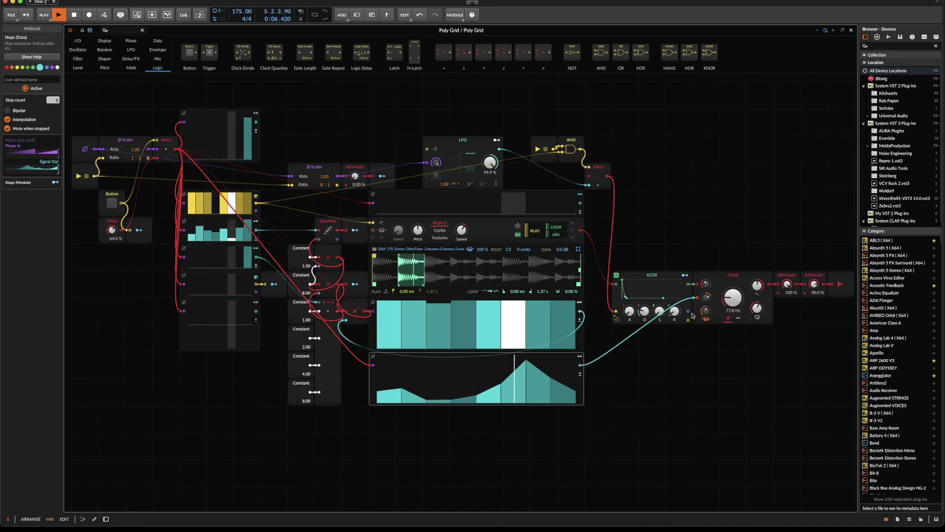
drag(660, 311, 664, 316)
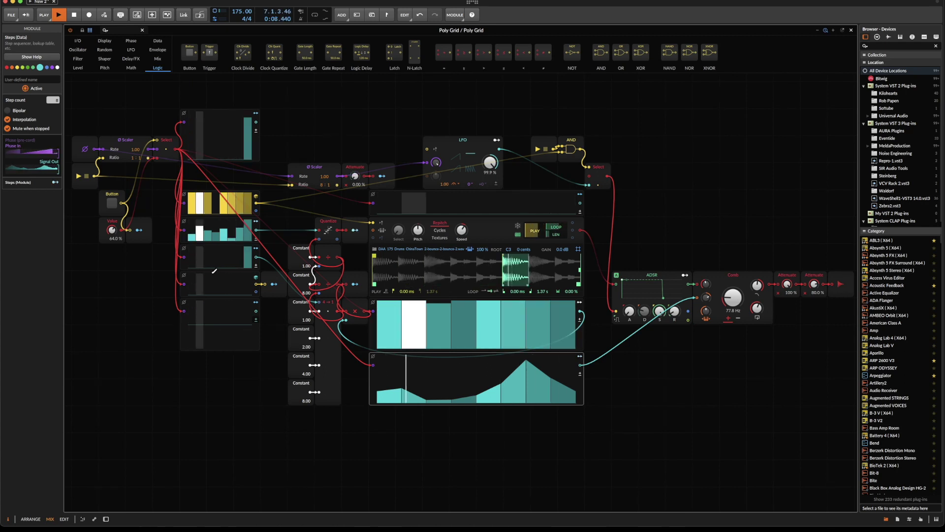
click(208, 256)
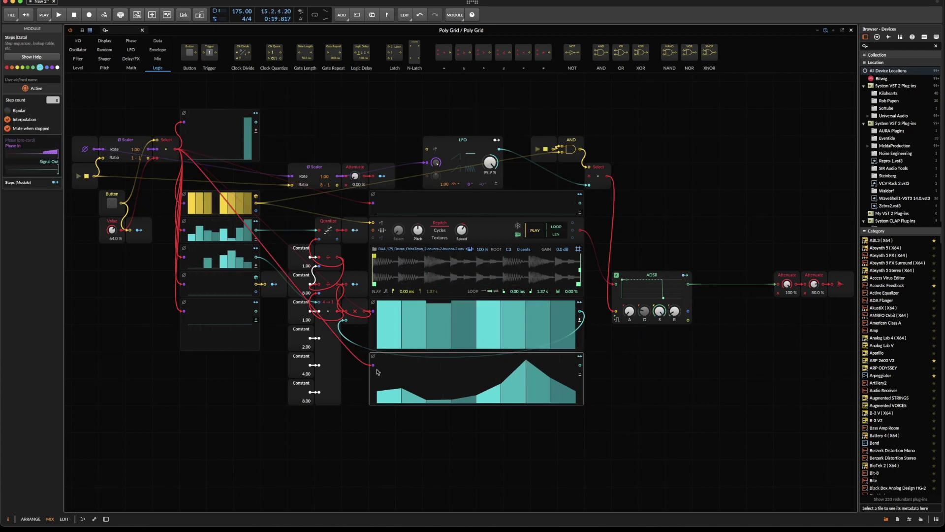
Delete the interpolated Steps module below the Sampler and browse the Shaper modules for one to insert above the ADSR's output
key(Delete)
right_click(695, 197)
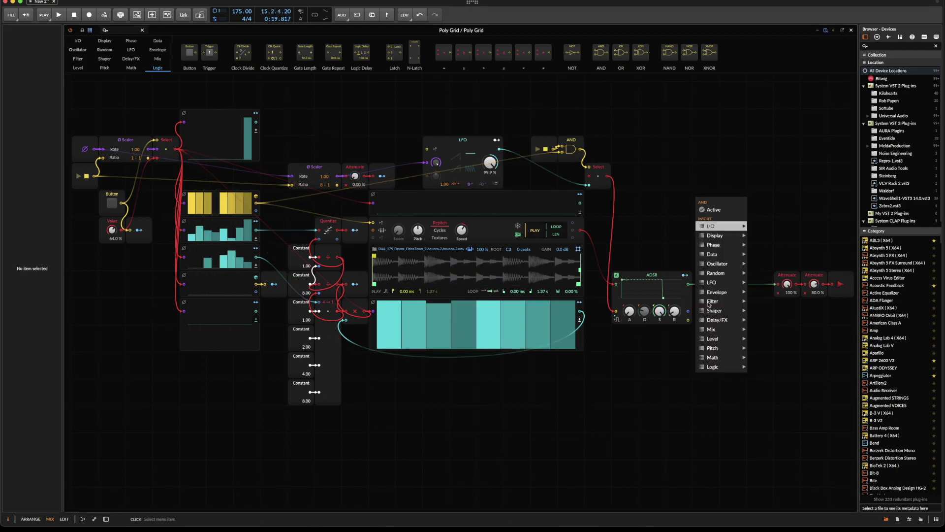
mouse_move(728, 312)
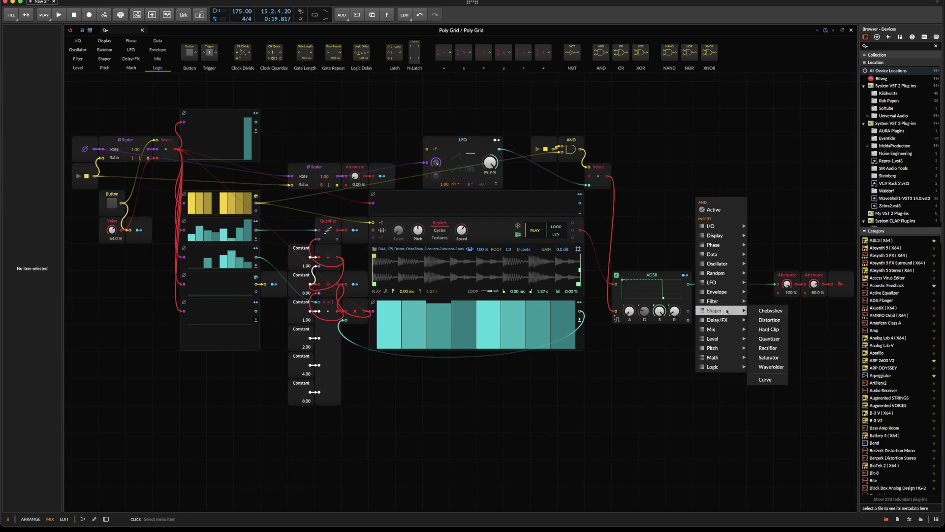